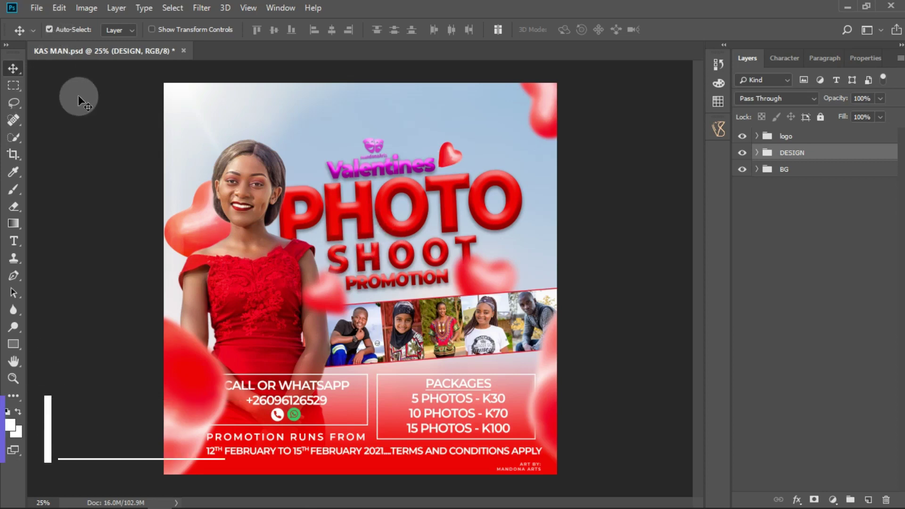
Start a new document from the Print presets with size units in millimetres.
click(35, 11)
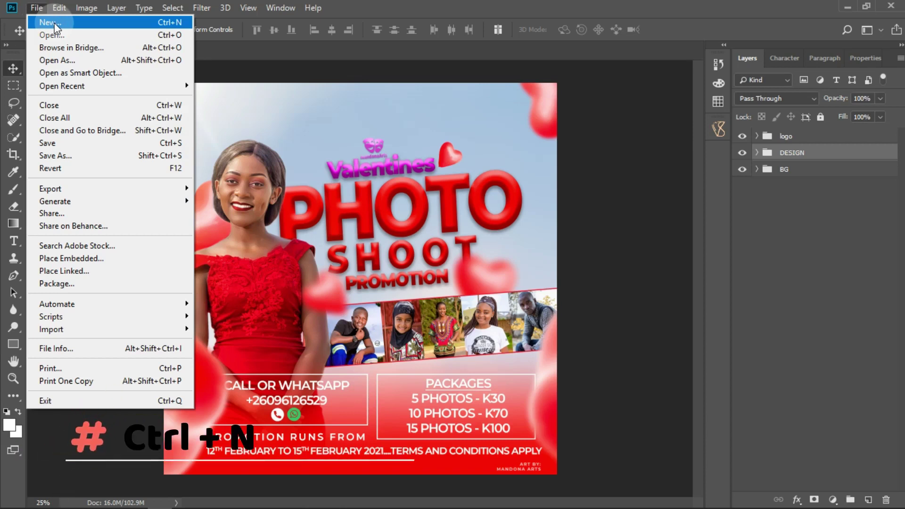
key(Escape)
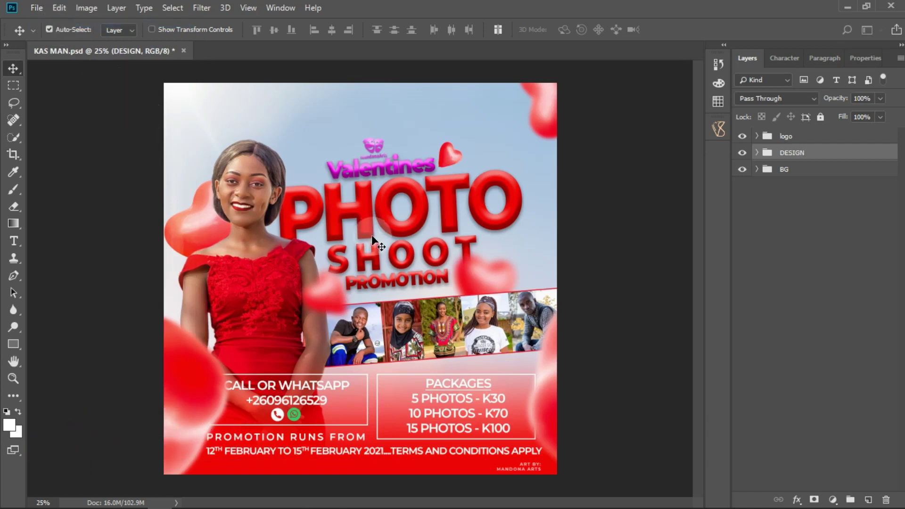
key(ctrl+n)
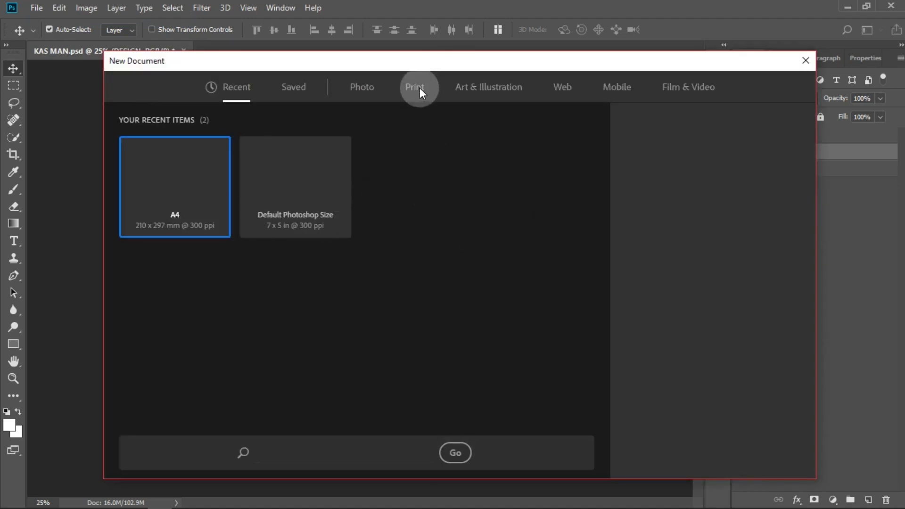
click(419, 94)
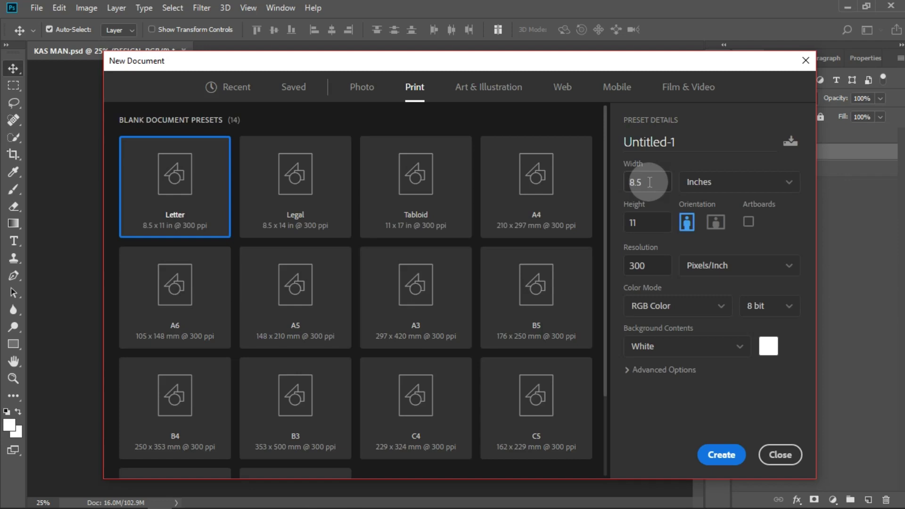
click(720, 184)
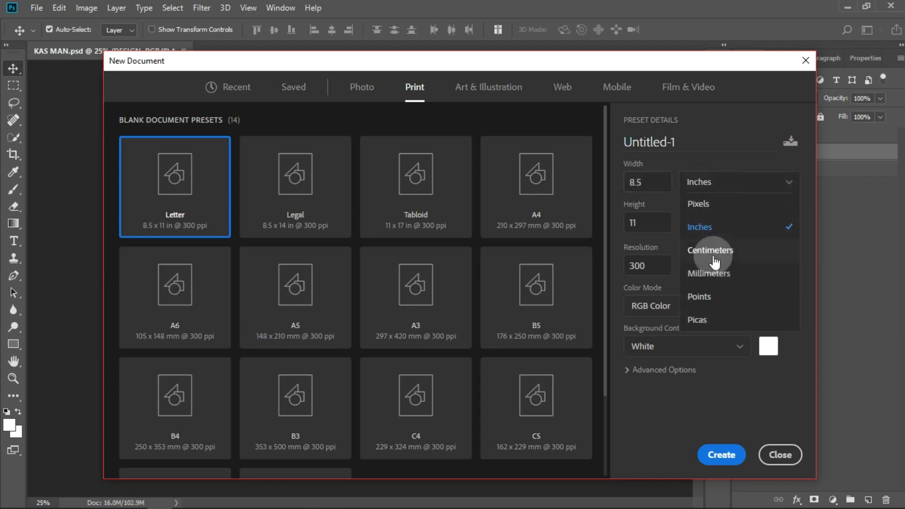
click(713, 277)
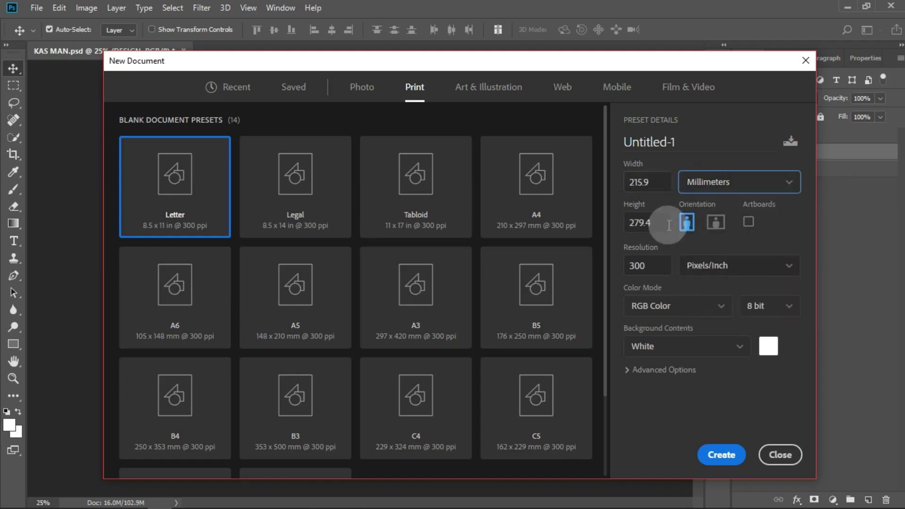
Create a 210 × 210 mm, 300 ppi RGB document with a white background.
click(654, 180)
double_click(619, 181)
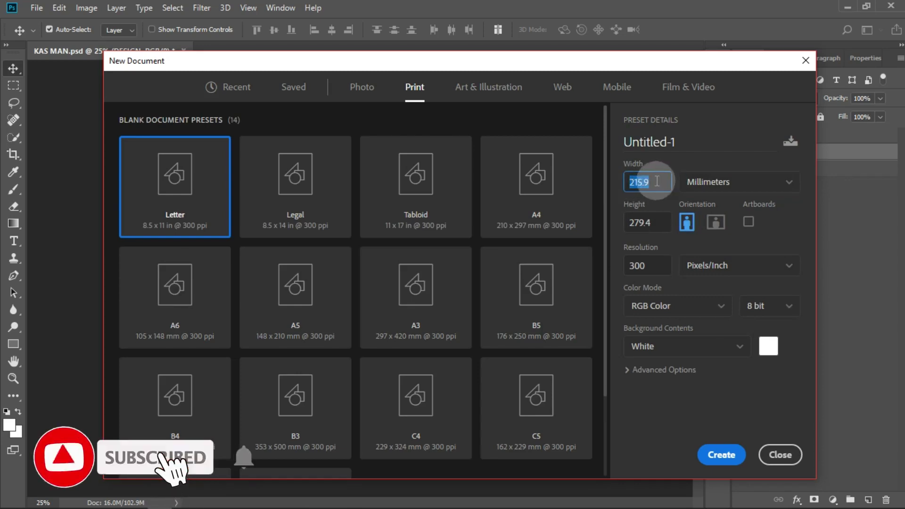
text(210)
double_click(656, 223)
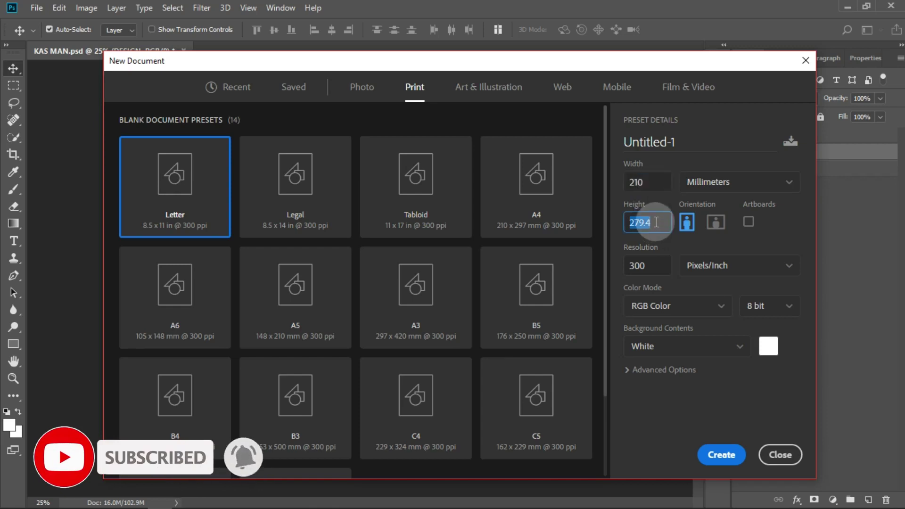
text(210)
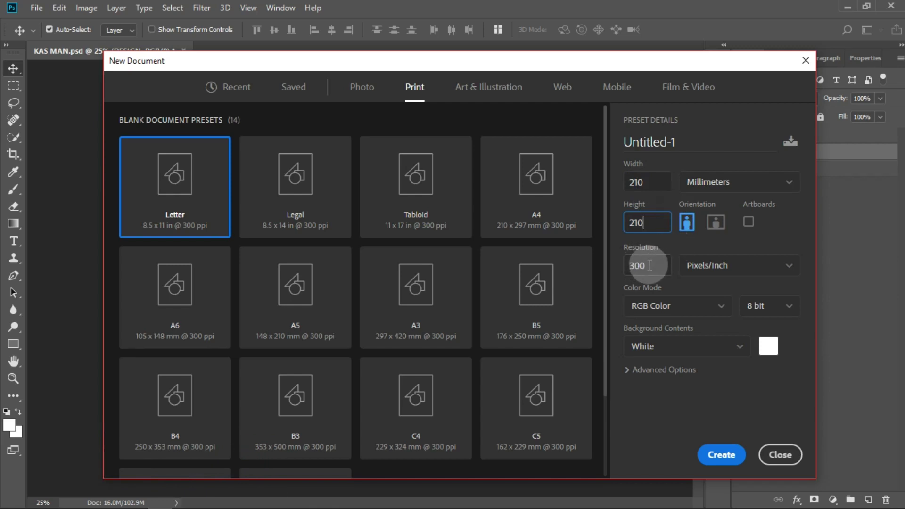
click(701, 313)
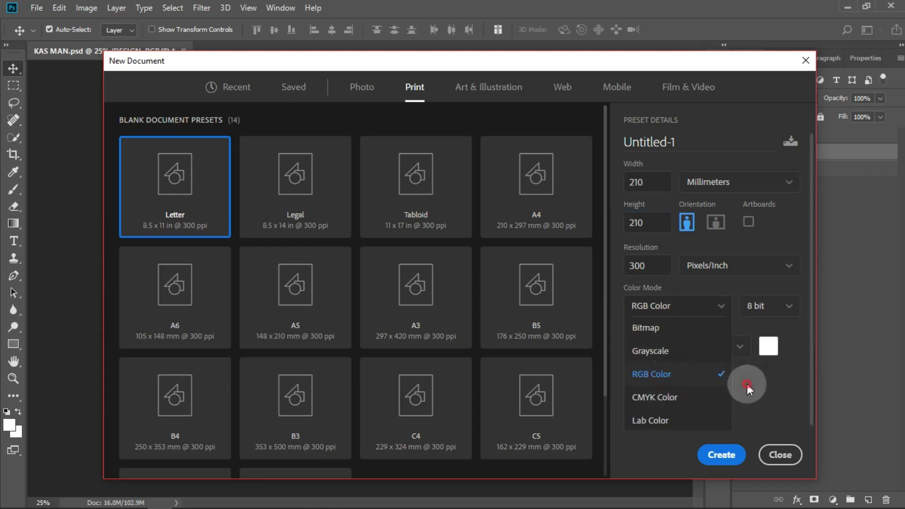
click(720, 307)
click(721, 307)
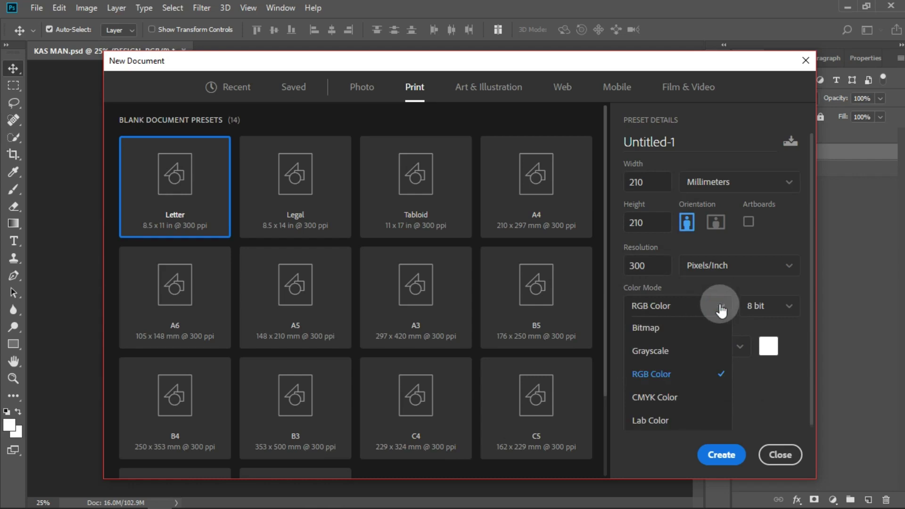
click(721, 309)
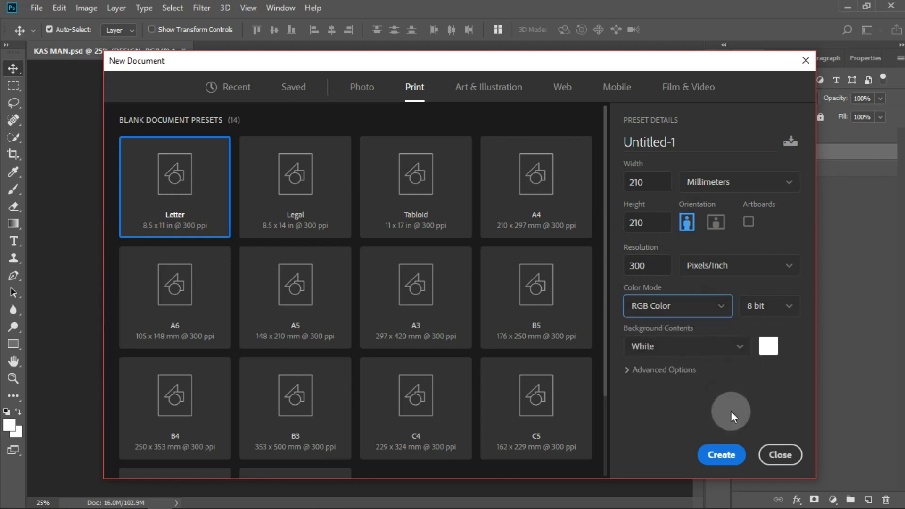
click(728, 455)
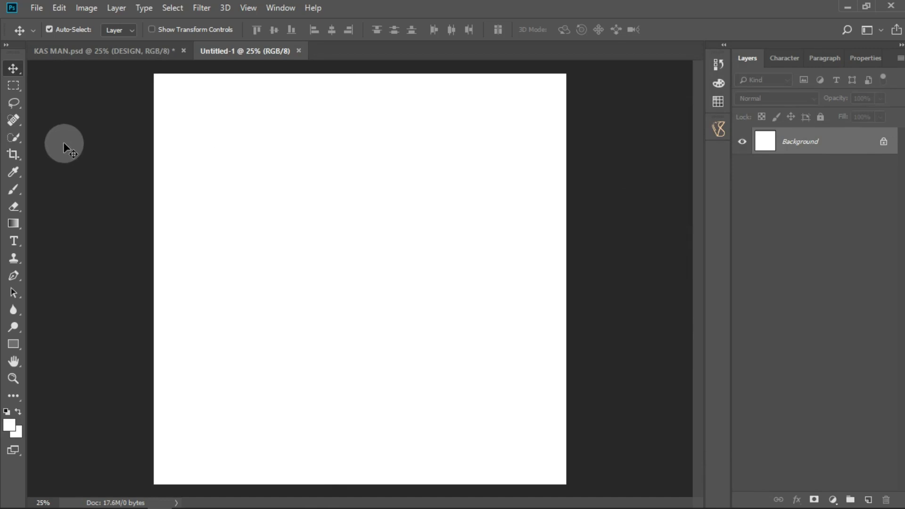
Save the blank document as 'valentines flyer.psd' in Downloads using Save As.
click(36, 7)
click(80, 153)
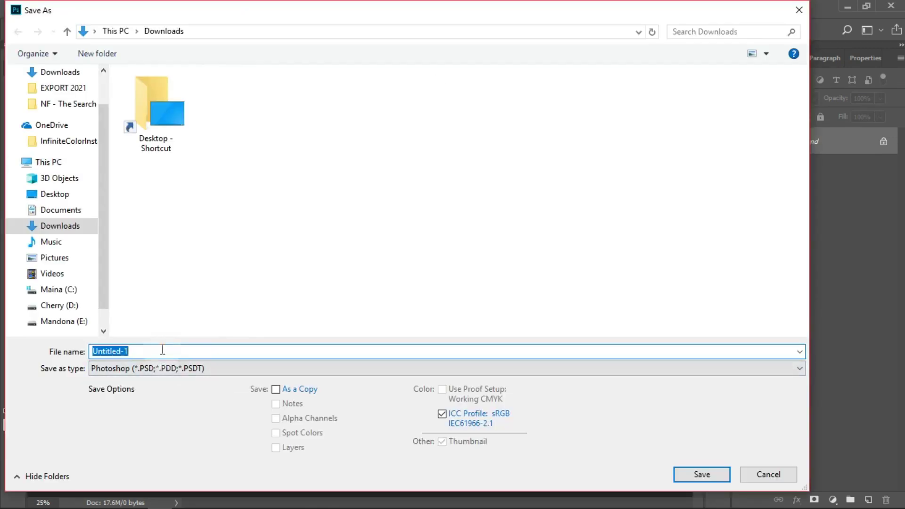
text(vale)
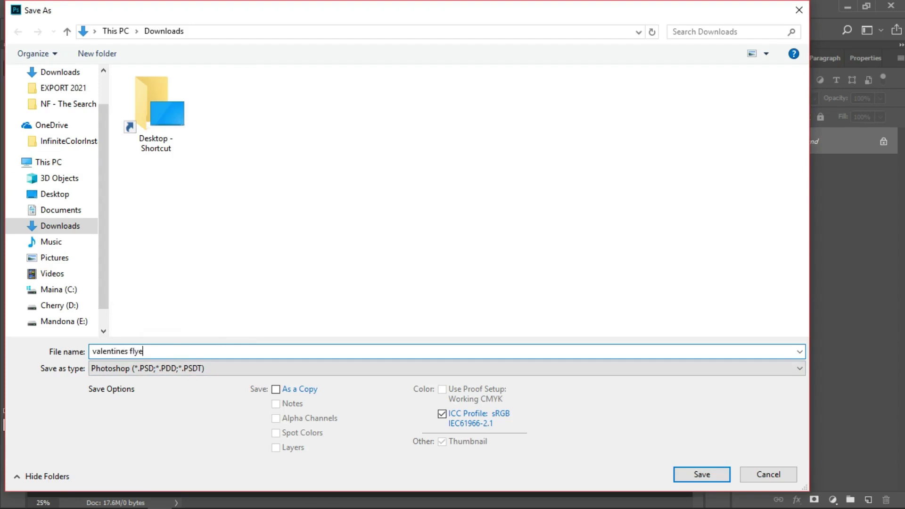
click(700, 474)
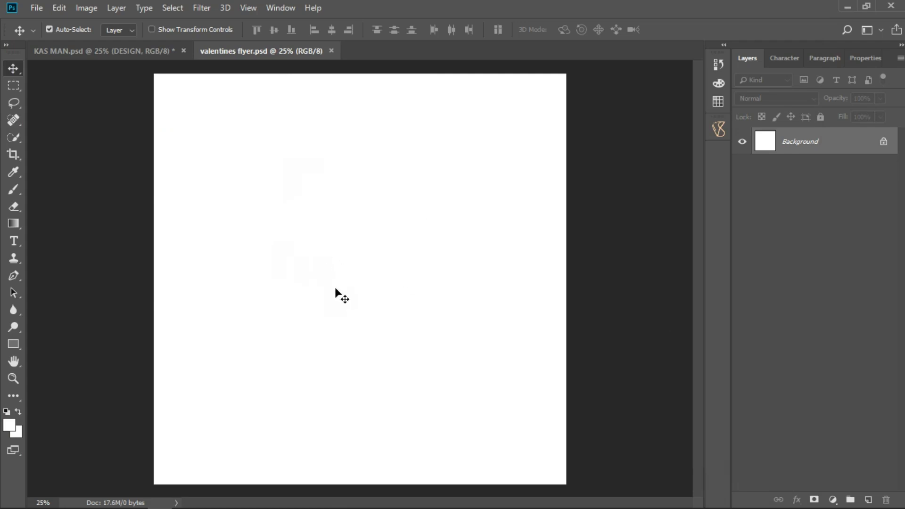
click(37, 8)
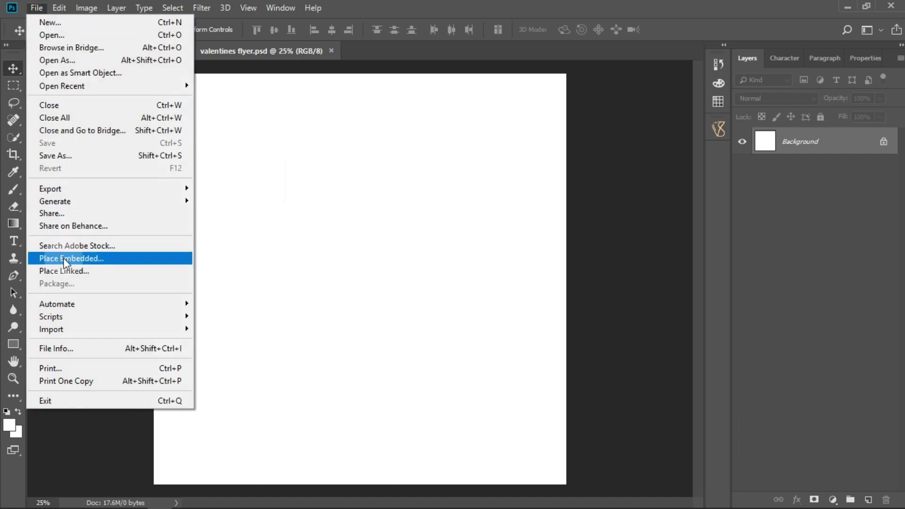
click(77, 258)
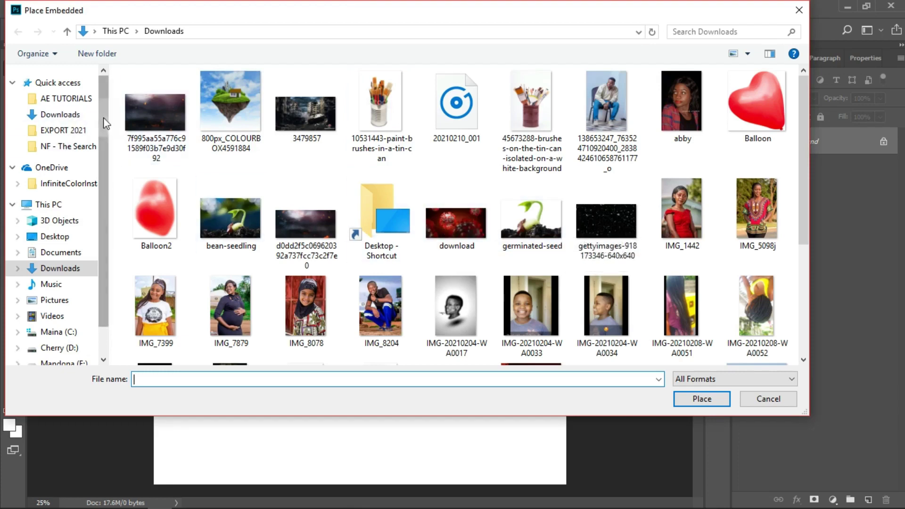
scroll(104, 119, down, 1)
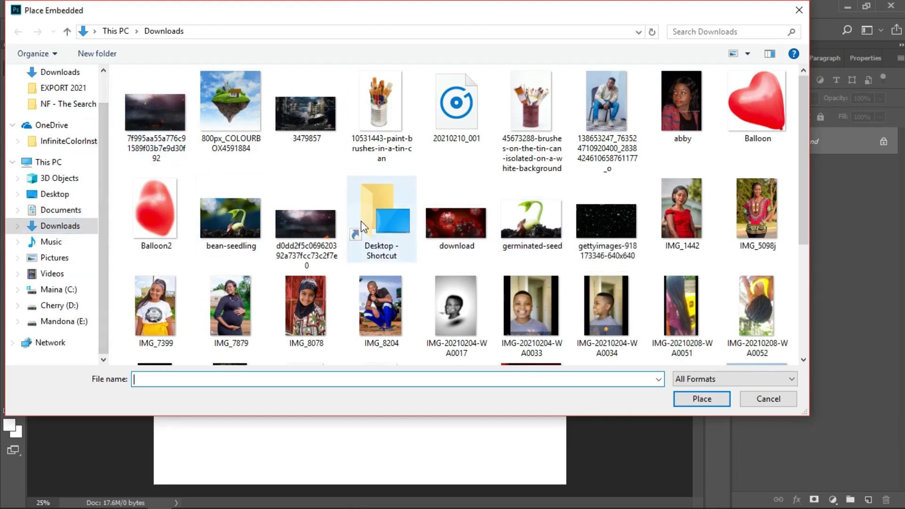
drag(801, 151, 804, 292)
click(771, 225)
click(700, 398)
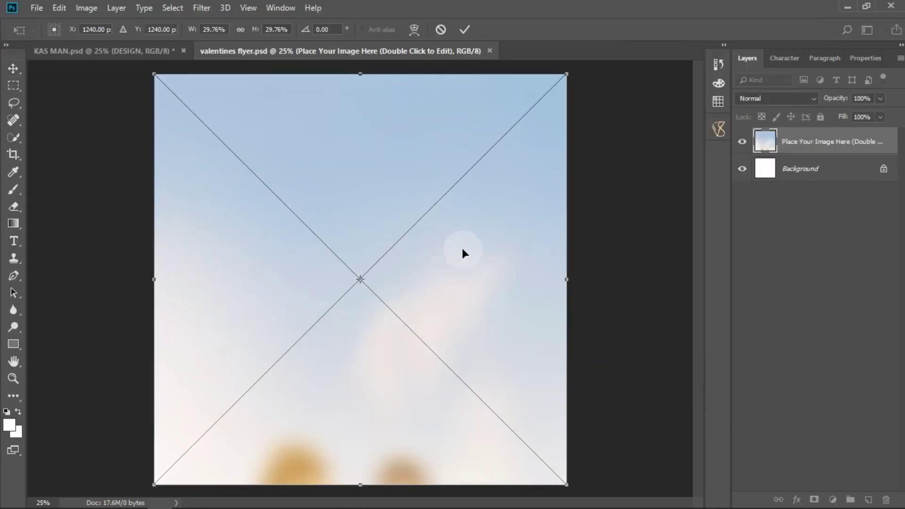
click(464, 29)
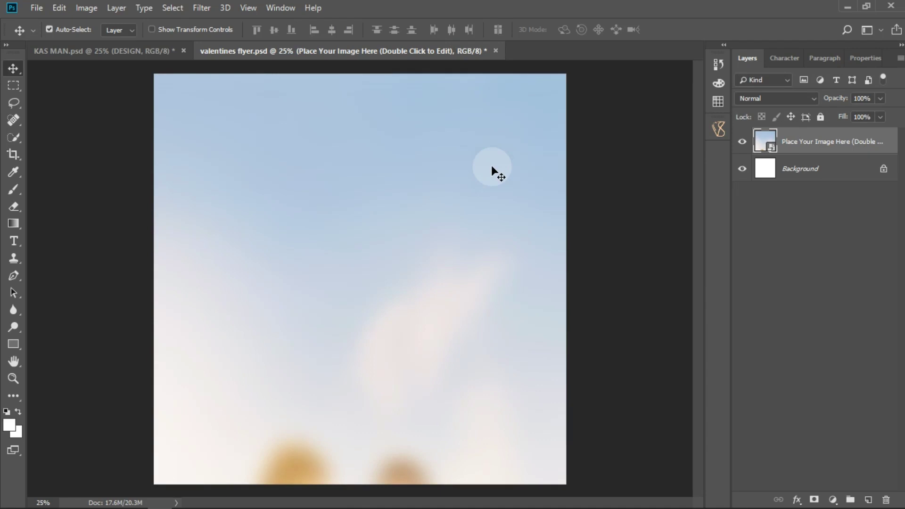
key(Delete)
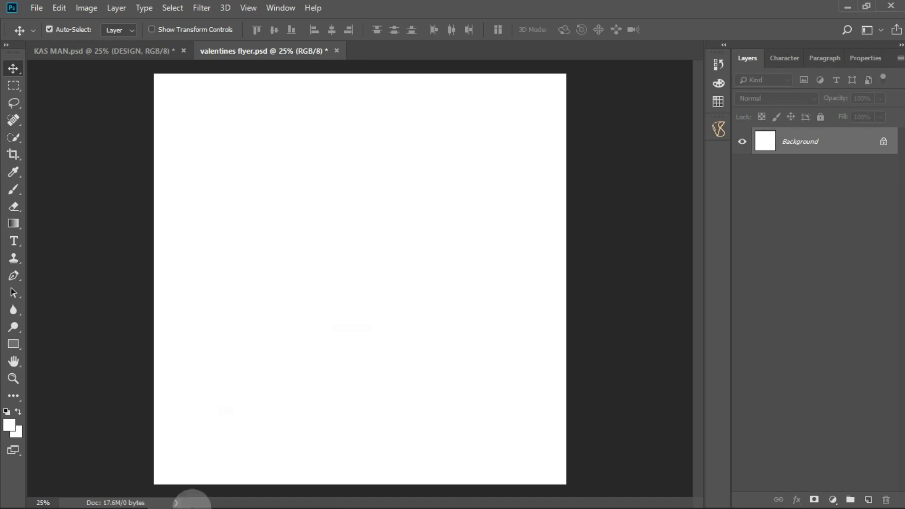
click(203, 502)
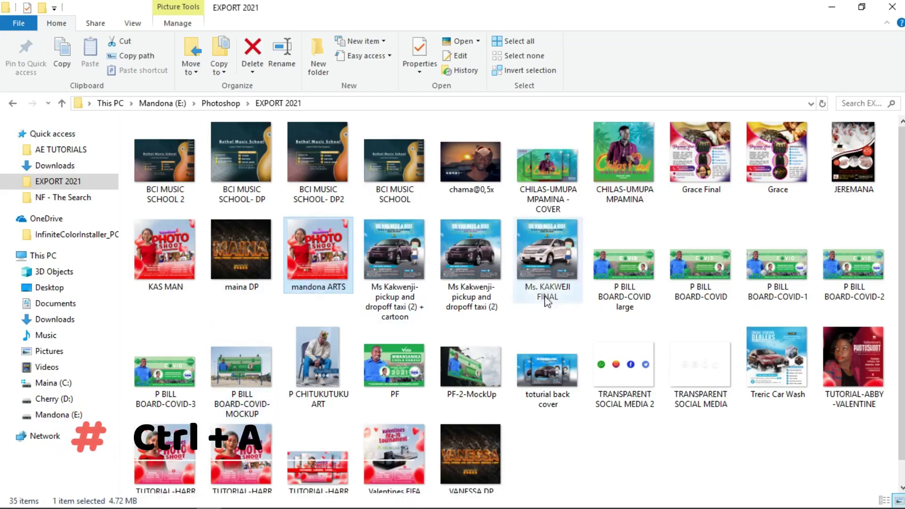
click(57, 319)
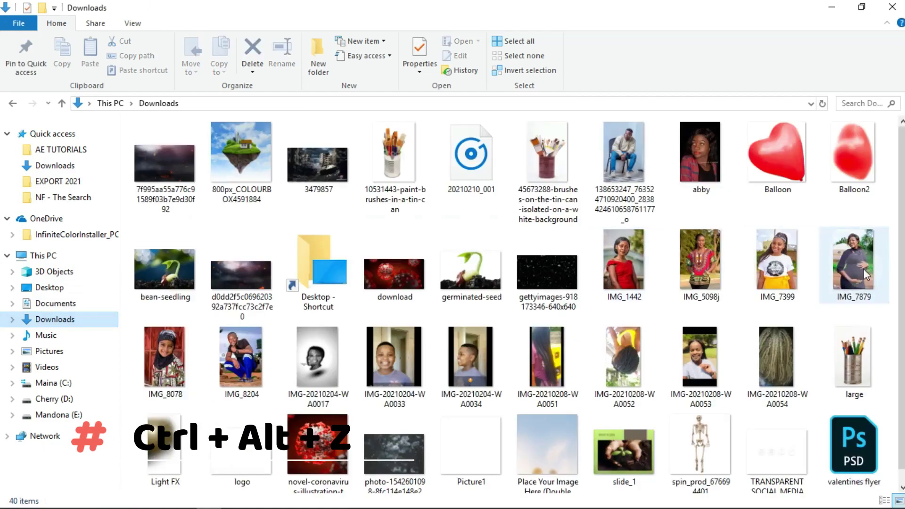
scroll(895, 258, down, 1)
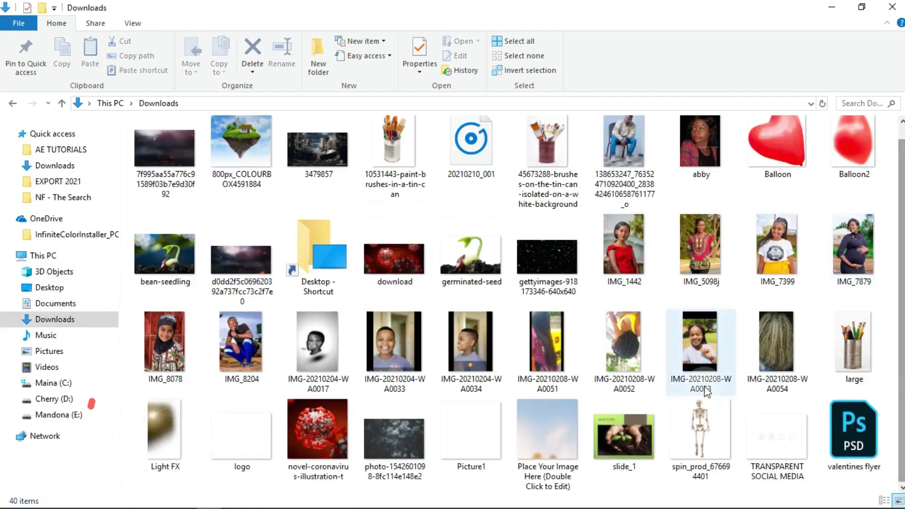
click(568, 417)
drag(567, 420, 359, 318)
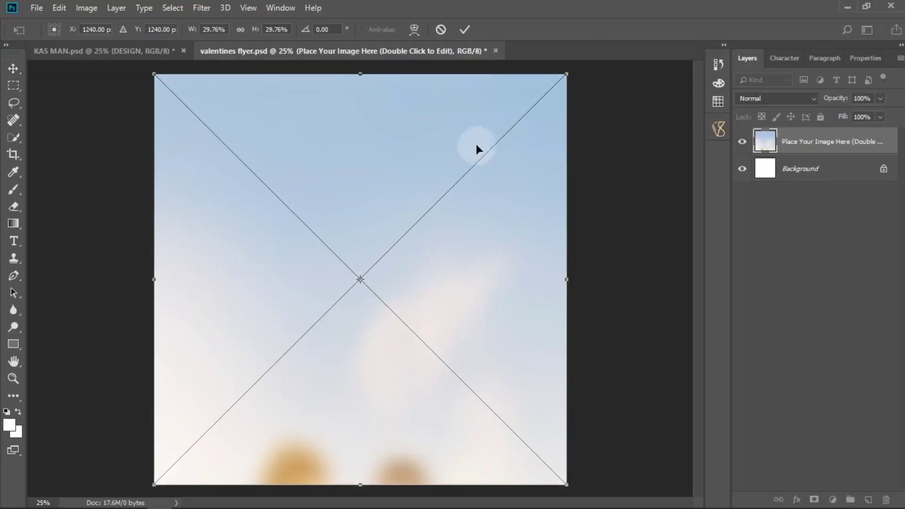
click(467, 29)
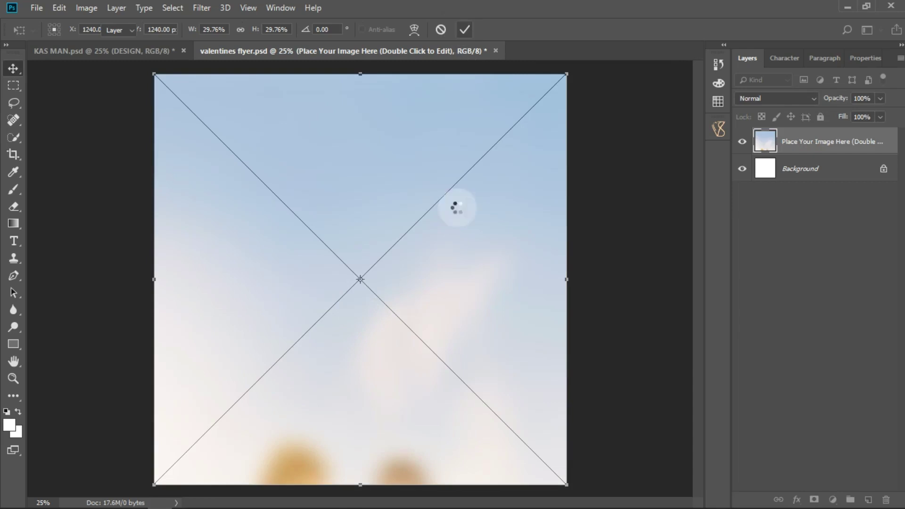
click(36, 8)
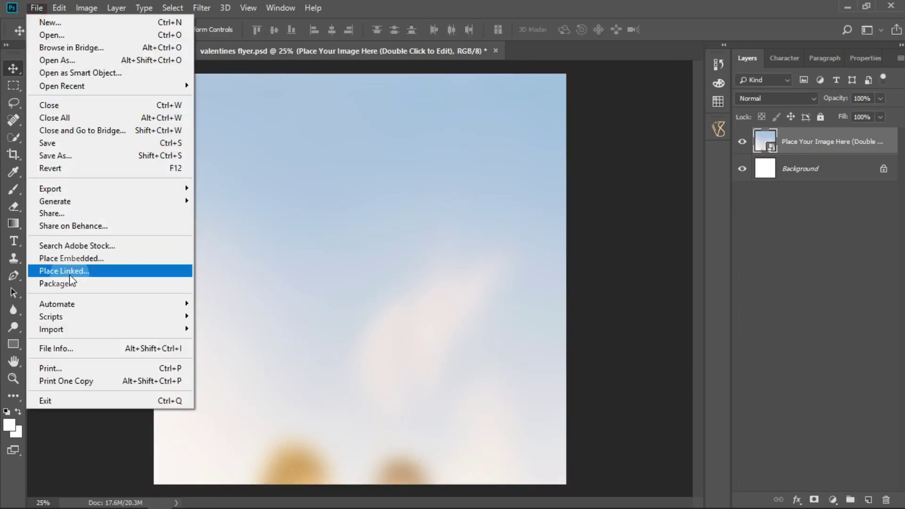
click(616, 149)
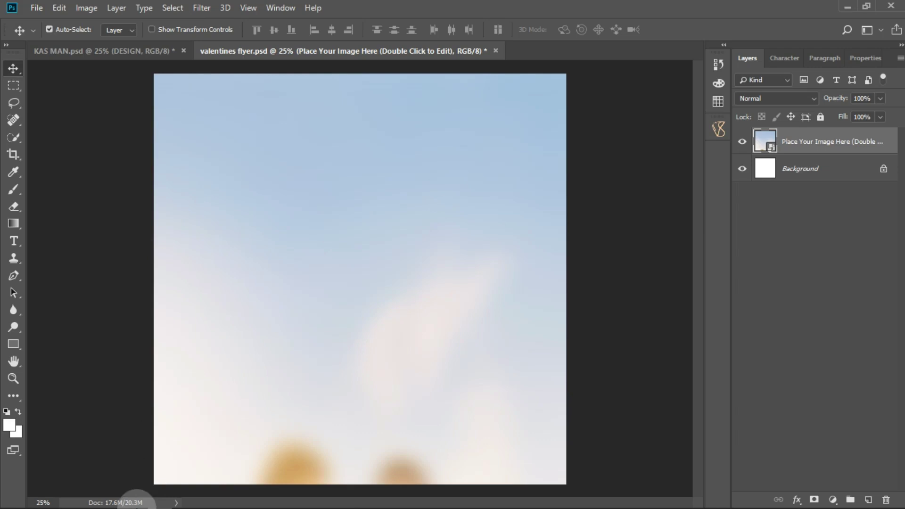
mouse_move(185, 507)
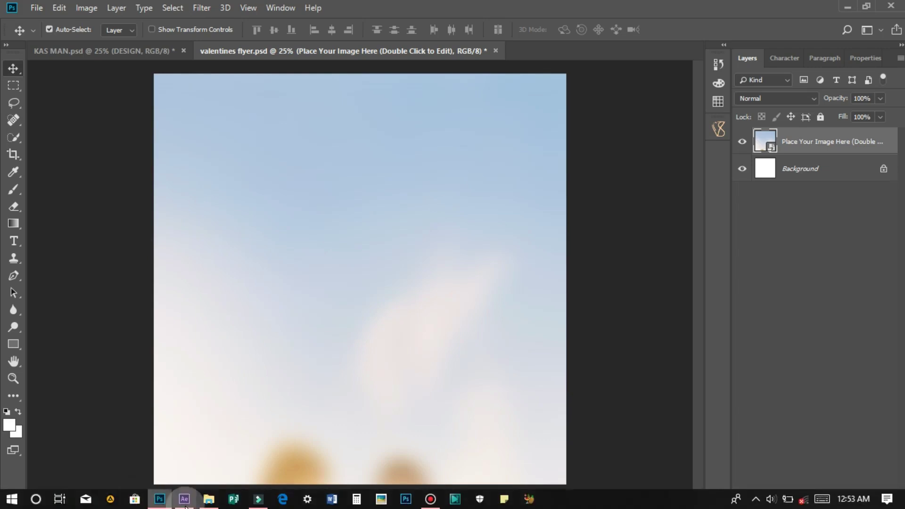
Drag the IMG_1441 photo from the Pictures folder onto the flyer canvas.
click(209, 498)
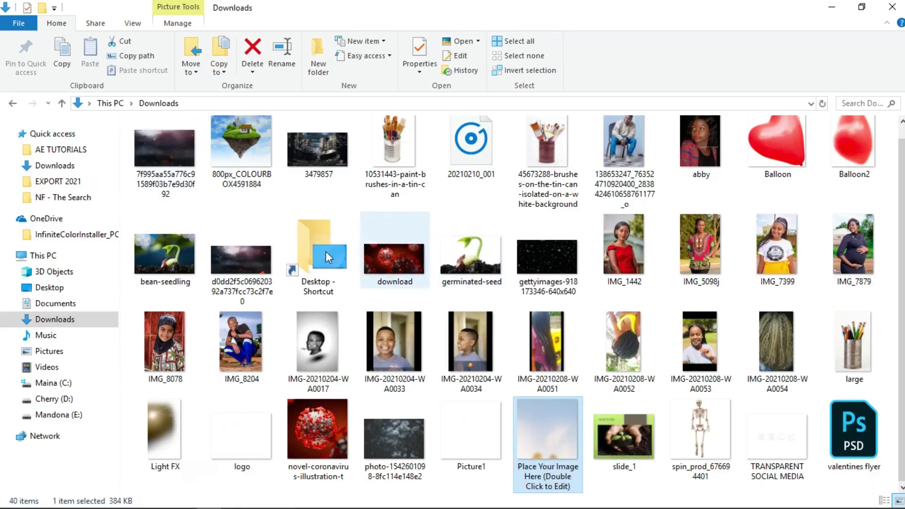
click(49, 351)
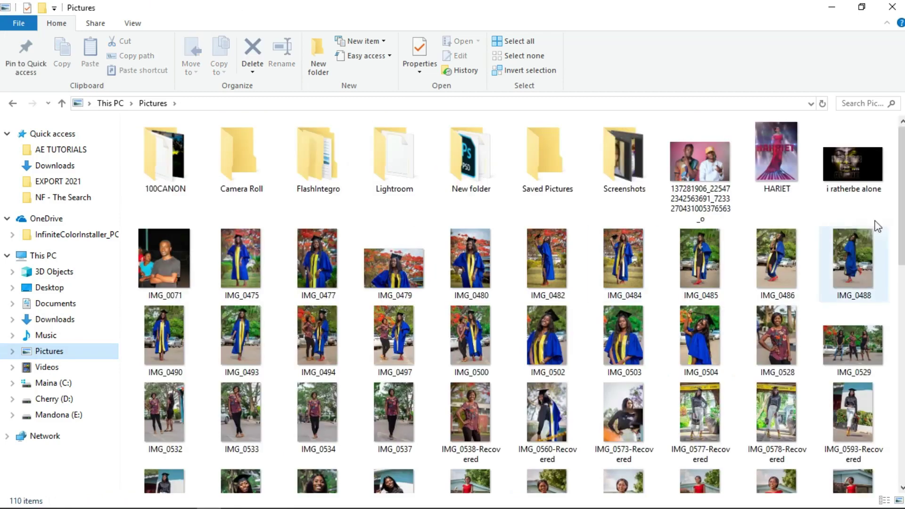
scroll(773, 207, down, 5)
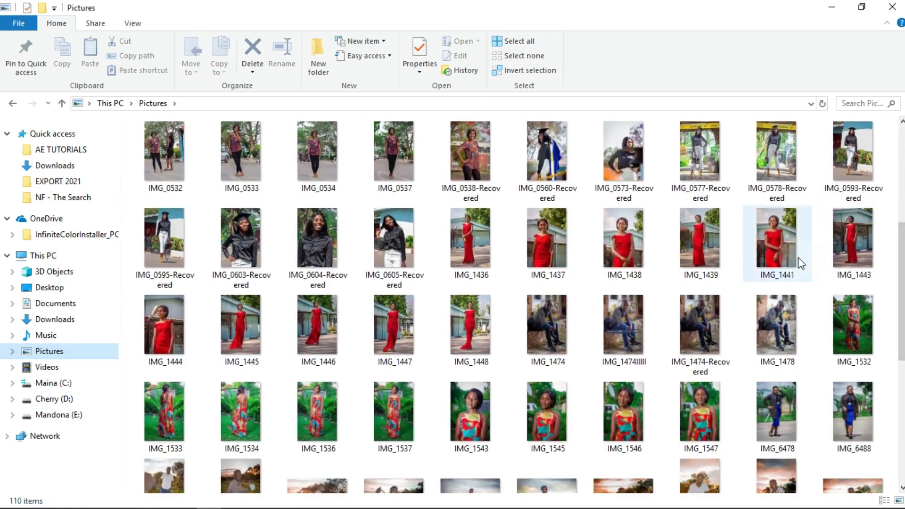
click(758, 257)
drag(757, 257, 280, 309)
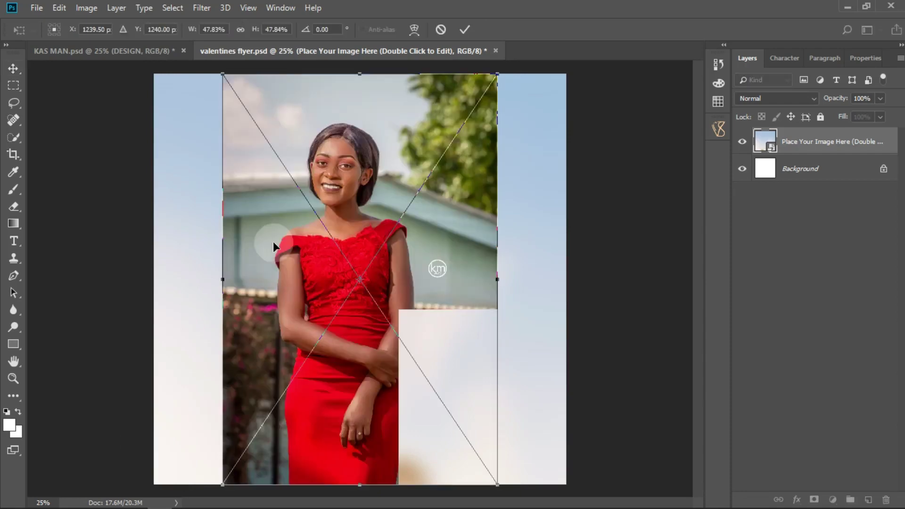
Commit the placed IMG_1441 photo and rasterize its layer.
click(464, 30)
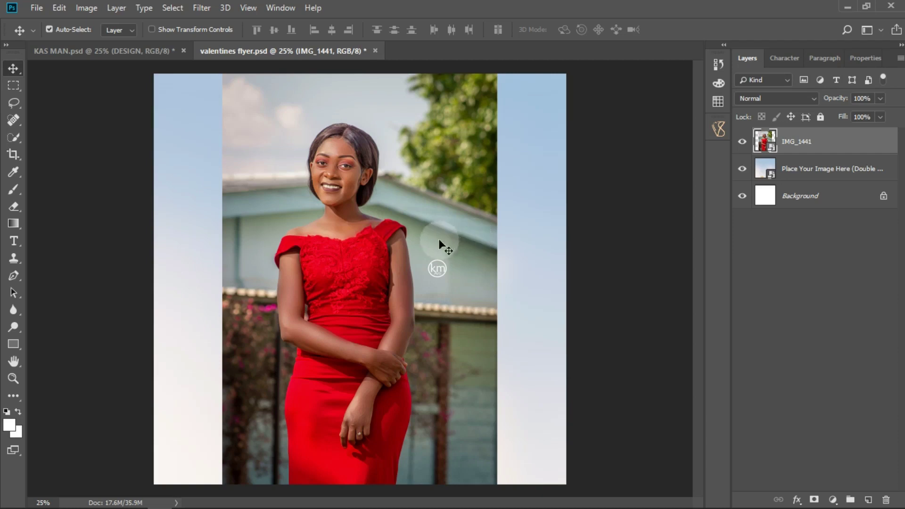
click(832, 146)
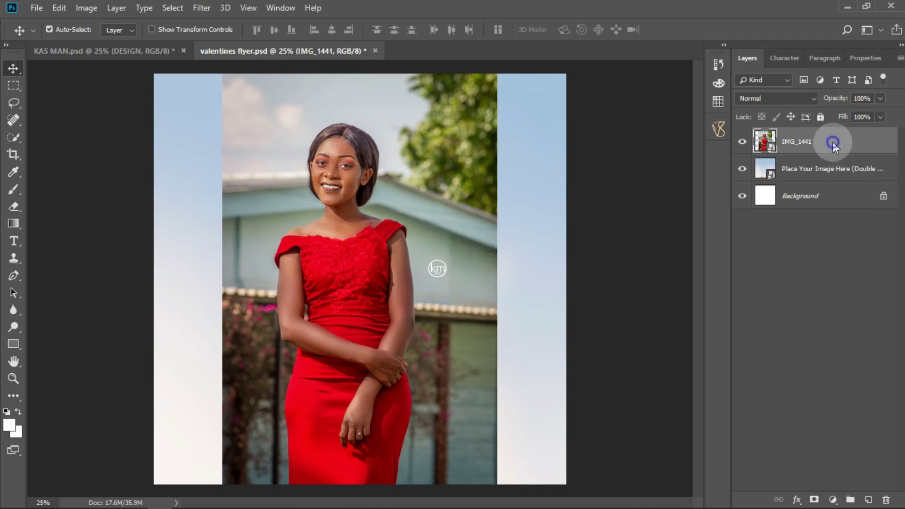
right_click(832, 142)
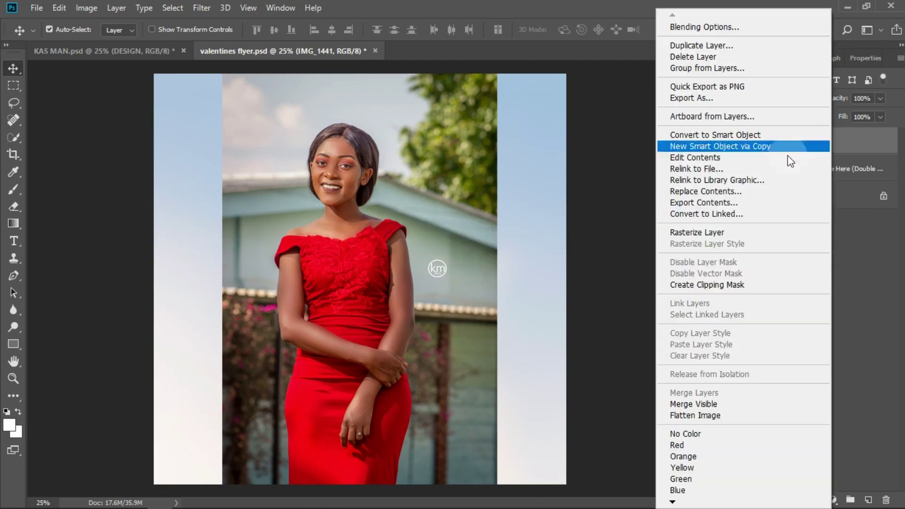
click(696, 233)
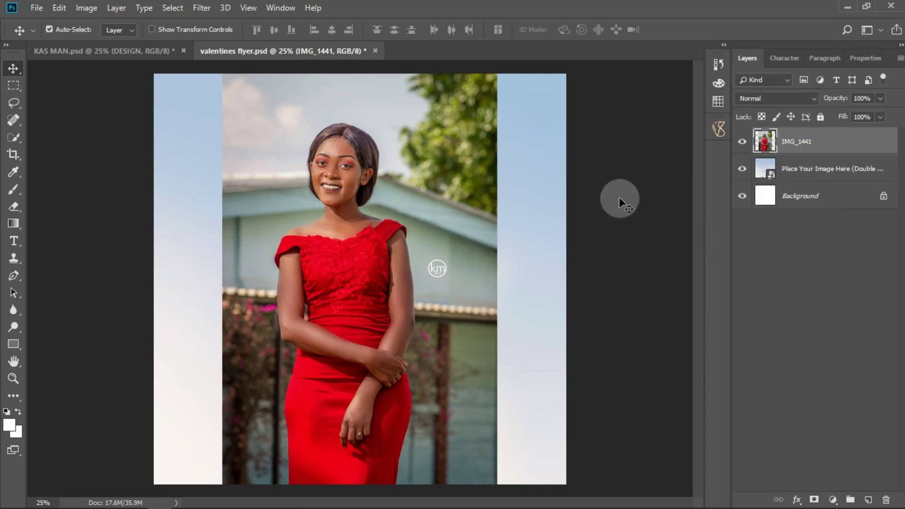
Use the Quick Selection tool's Select Subject to outline the woman in the red dress.
click(13, 140)
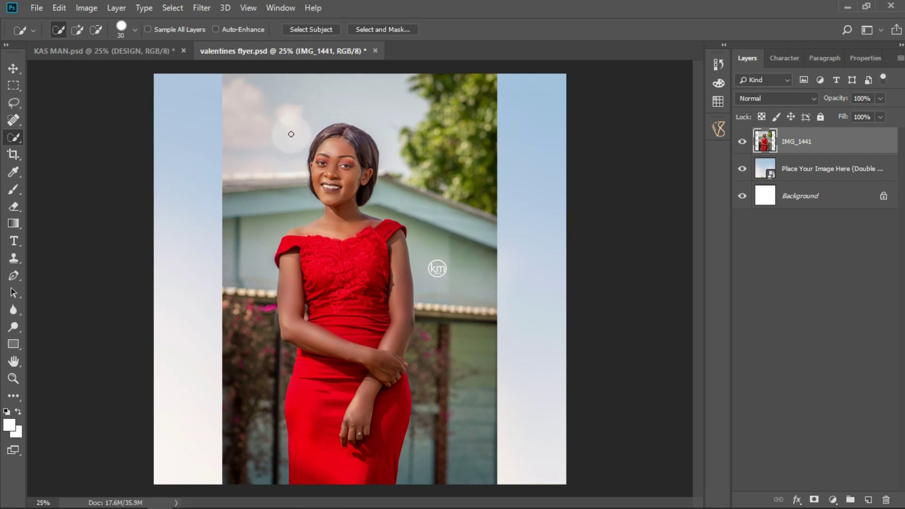
click(304, 29)
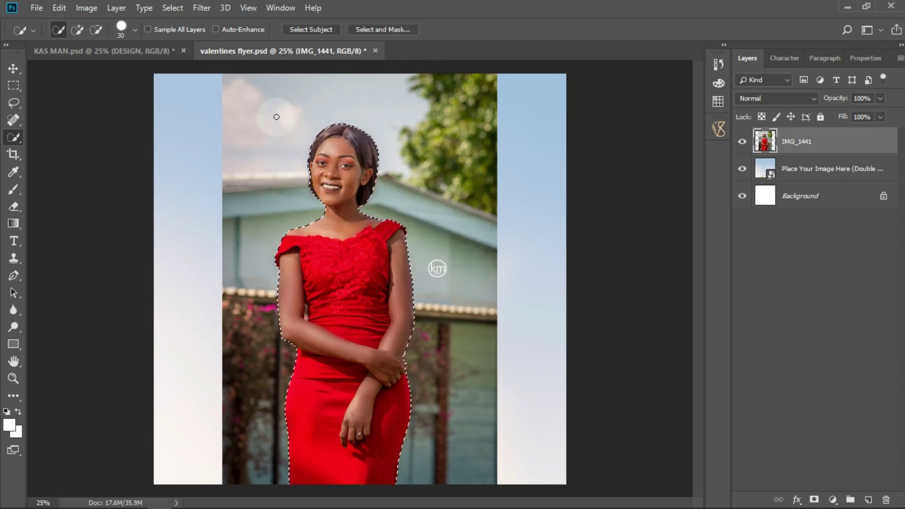
In Select and Mask, set Transparency to 100% and subtract the arm–dress gap and dress edge.
click(379, 30)
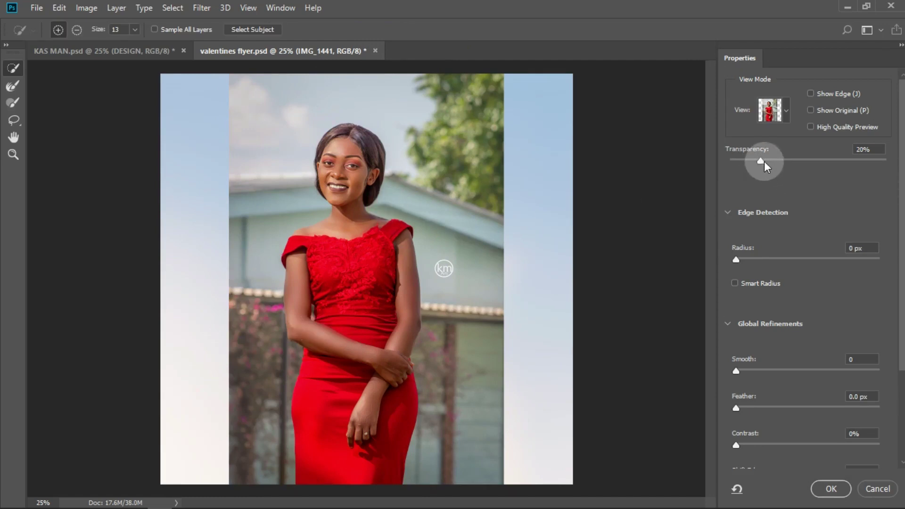
drag(762, 161, 892, 160)
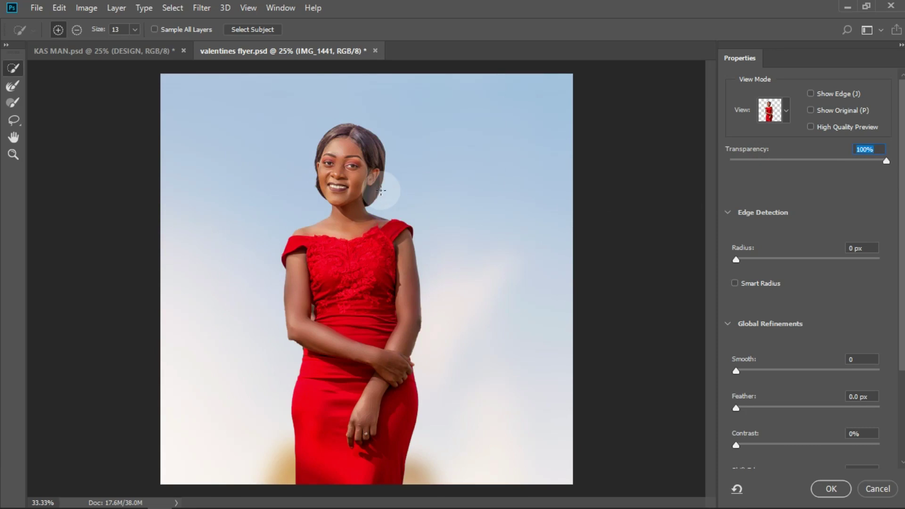
key(ctrl+plus)
key(ctrl+plus)
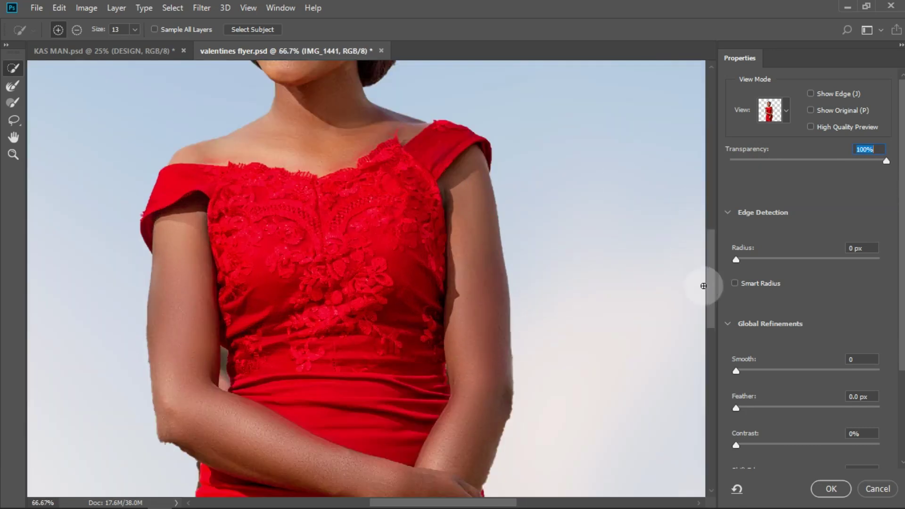
drag(712, 283, 713, 330)
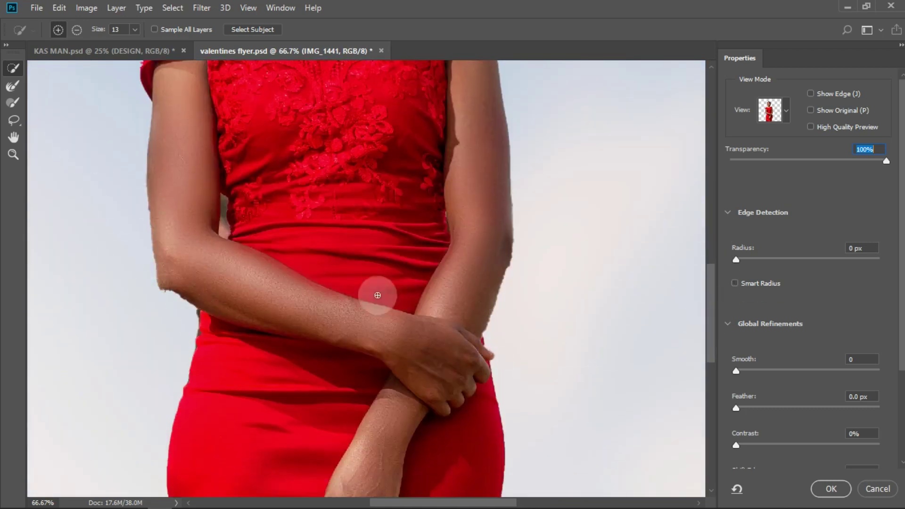
click(78, 31)
drag(218, 197, 227, 227)
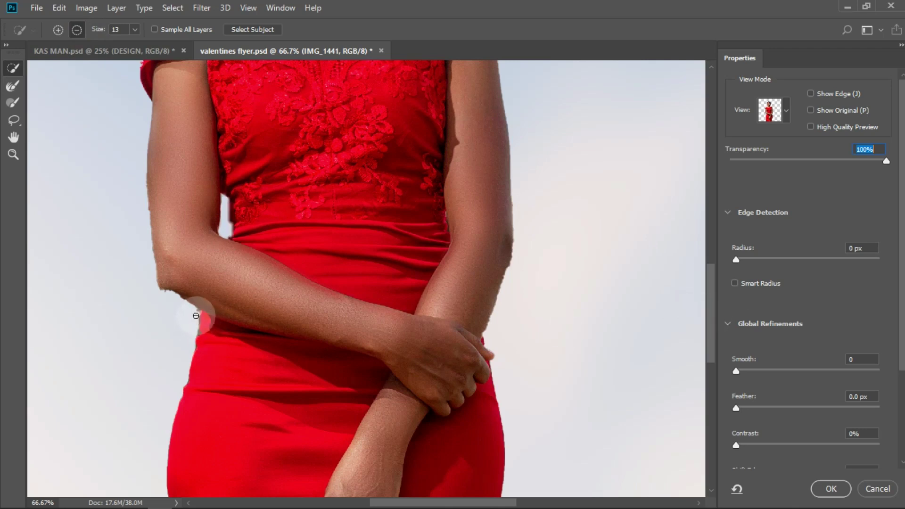
mouse_move(198, 333)
mouse_down()
mouse_move(191, 323)
mouse_move(197, 331)
mouse_up()
mouse_move(710, 315)
mouse_down()
mouse_move(708, 355)
mouse_move(722, 221)
mouse_up()
Refine the left hair edge with a size-30 Refine Edge Brush.
click(13, 85)
click(81, 32)
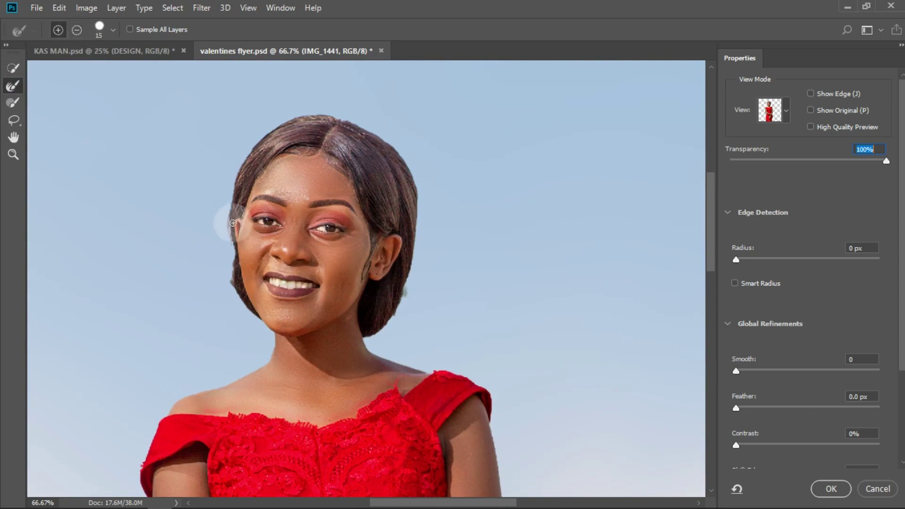
key(bracketright)
key(bracketright)
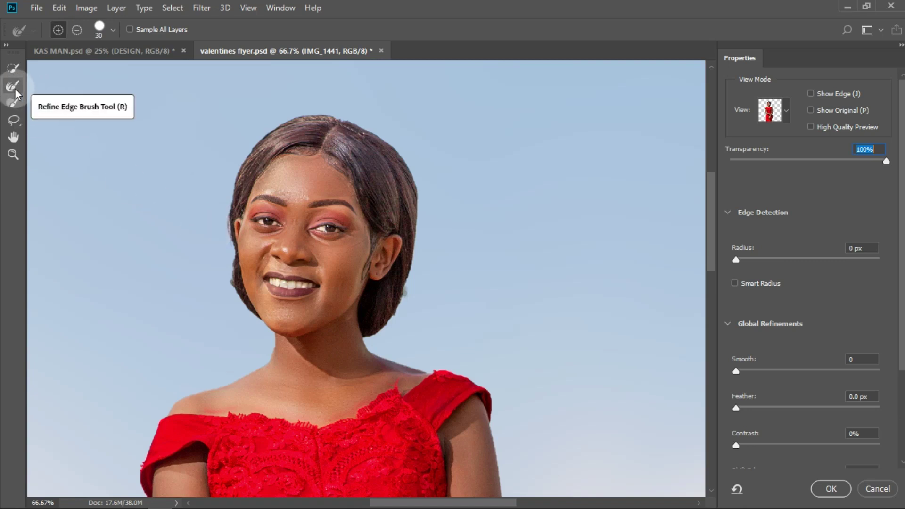
mouse_move(239, 202)
mouse_down()
mouse_move(243, 157)
mouse_move(270, 131)
mouse_move(319, 114)
mouse_move(358, 125)
mouse_move(401, 158)
mouse_move(416, 190)
mouse_move(419, 231)
mouse_move(399, 306)
mouse_move(367, 335)
mouse_move(247, 311)
mouse_move(261, 326)
mouse_move(237, 296)
mouse_move(226, 239)
mouse_move(248, 153)
mouse_move(261, 178)
mouse_move(203, 189)
mouse_up()
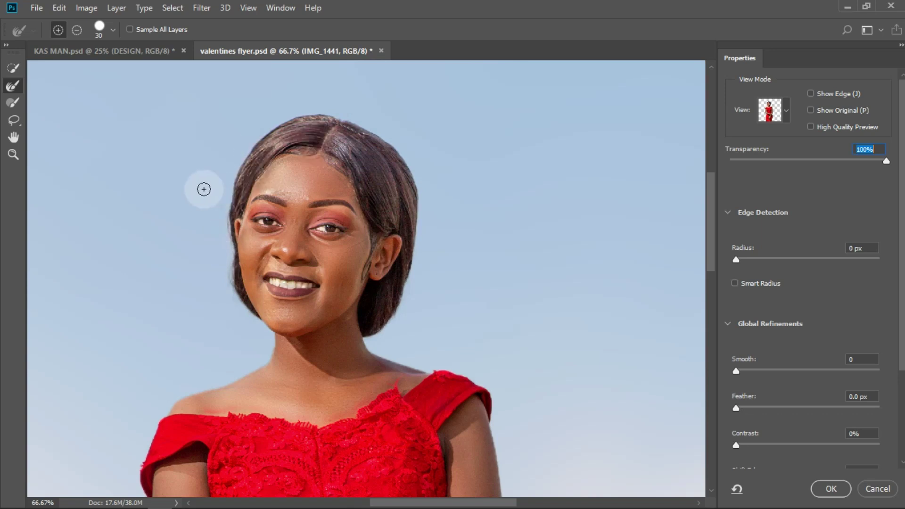
Set the edge detection radius to 2 px and the feather to 1.7 px.
scroll(715, 275, down, 5)
scroll(714, 261, up, 1)
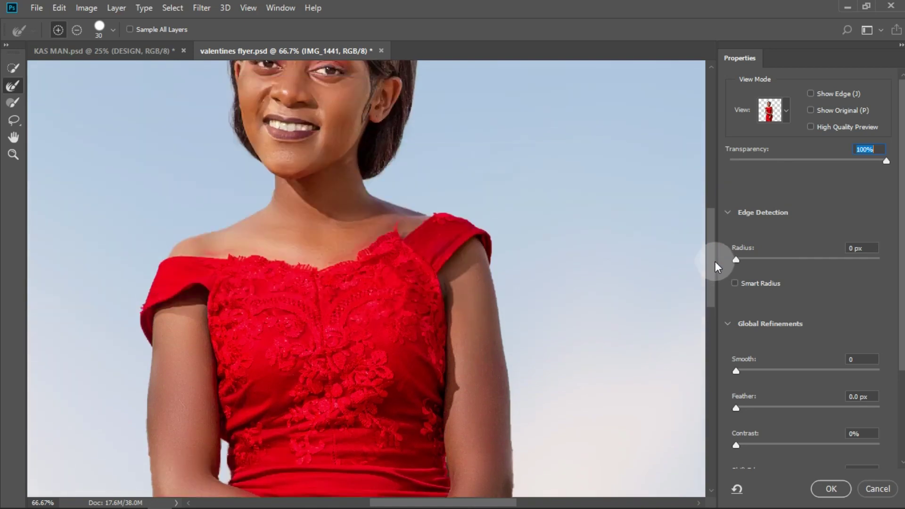
scroll(706, 263, down, 1)
scroll(716, 272, up, 5)
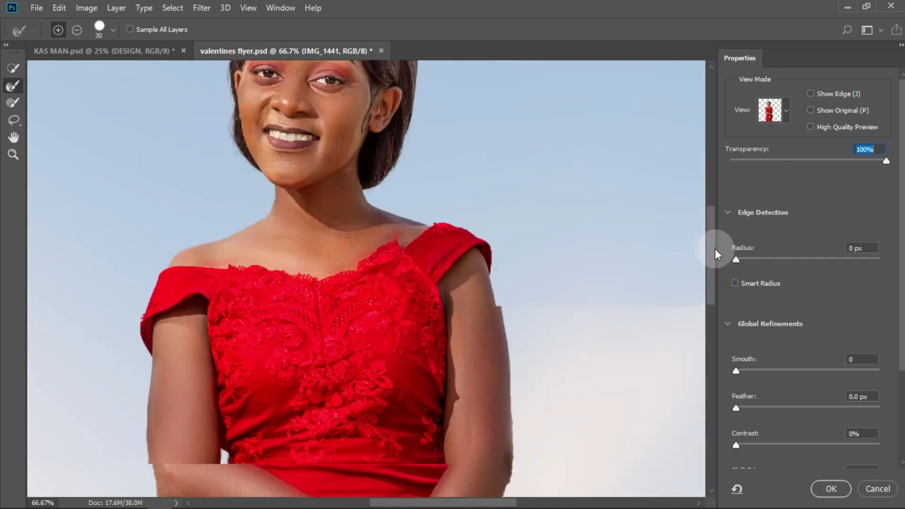
drag(735, 258, 745, 262)
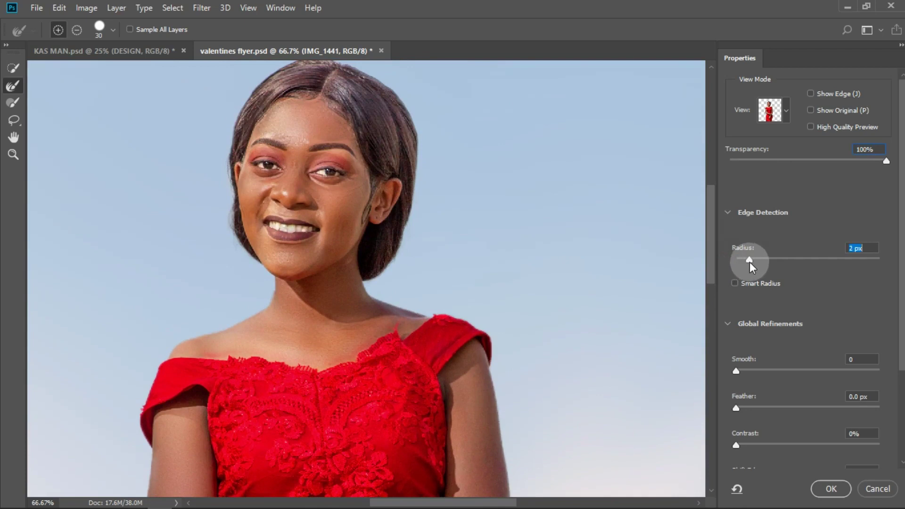
drag(900, 285, 900, 382)
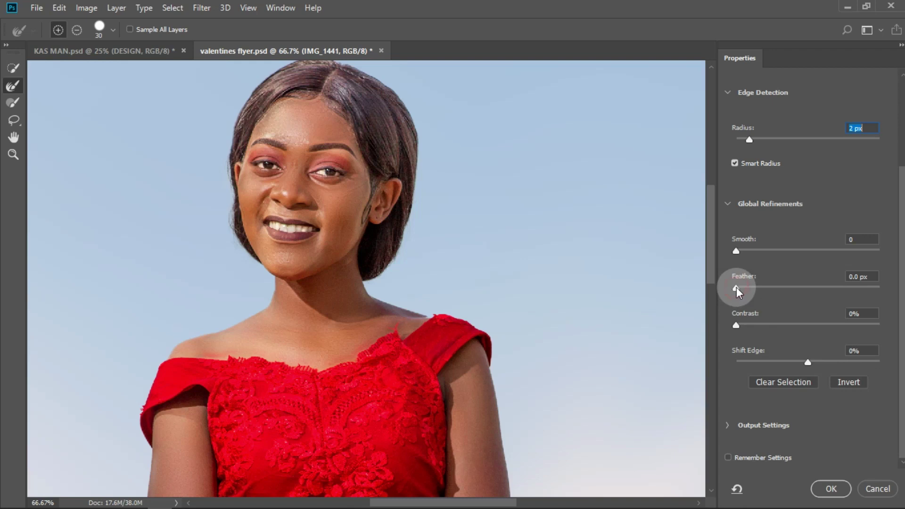
drag(736, 286, 741, 287)
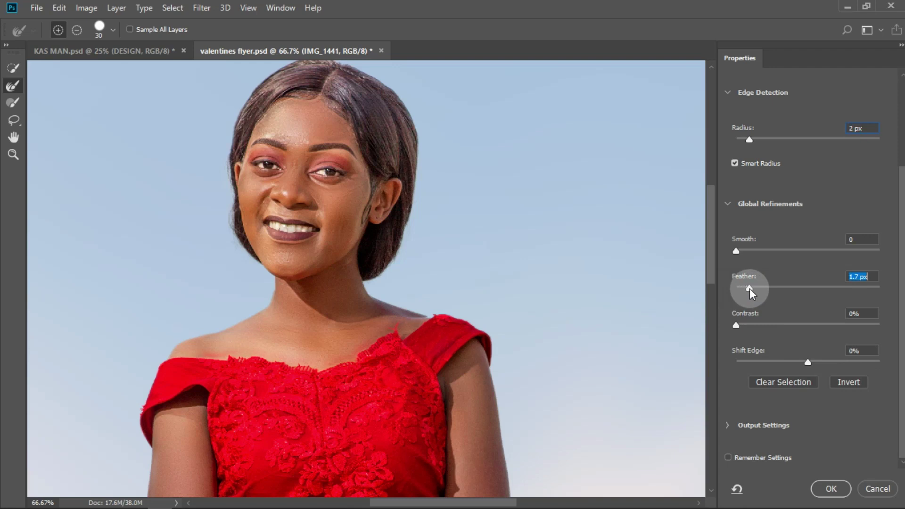
drag(708, 261, 718, 304)
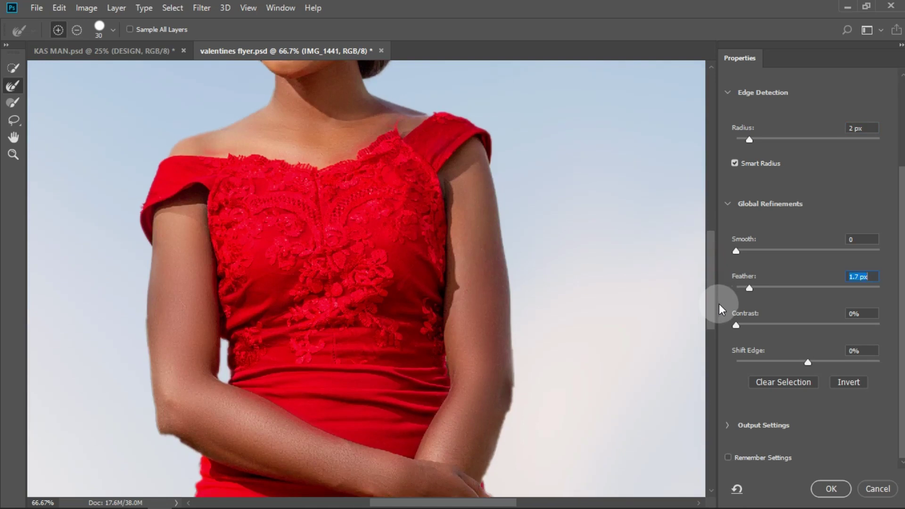
Touch up the selection edges at the left elbow, right forearm and shoulder.
click(13, 69)
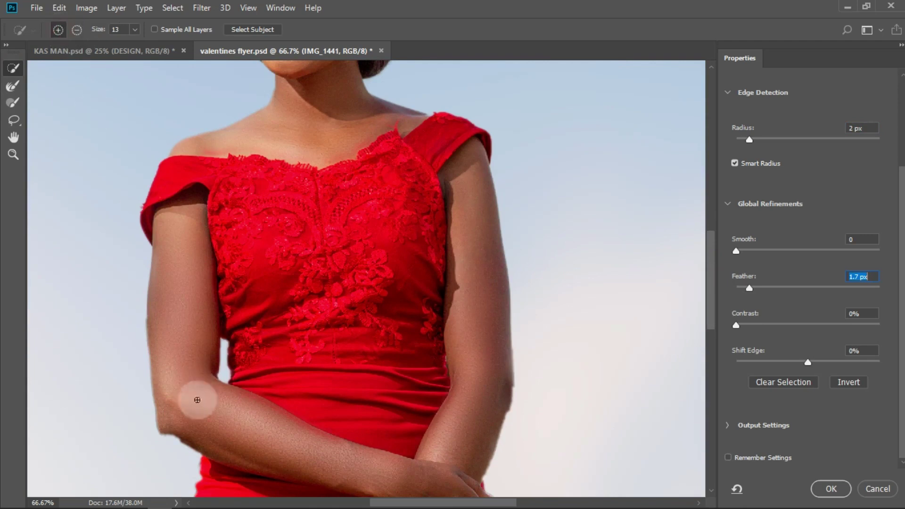
click(170, 429)
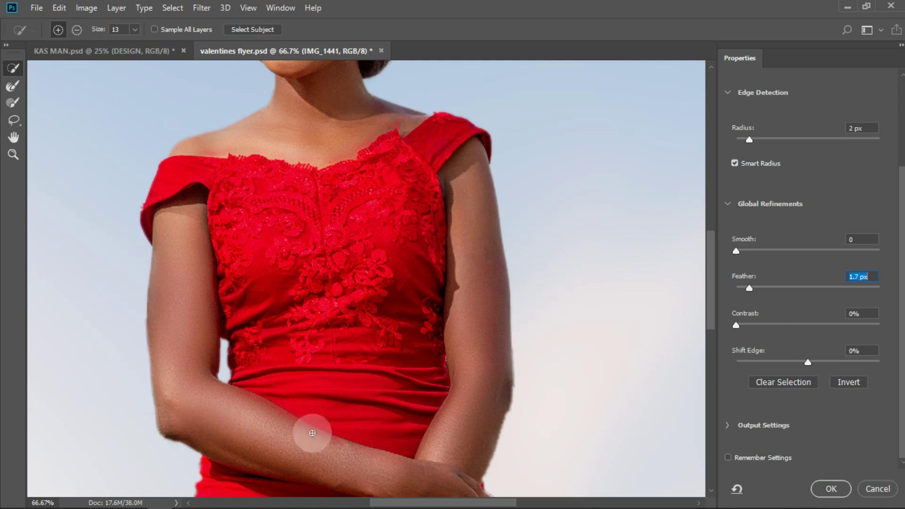
mouse_move(506, 411)
mouse_down()
mouse_move(494, 416)
mouse_move(501, 398)
mouse_move(470, 481)
mouse_move(477, 486)
mouse_move(476, 414)
mouse_move(505, 383)
mouse_move(476, 377)
mouse_up()
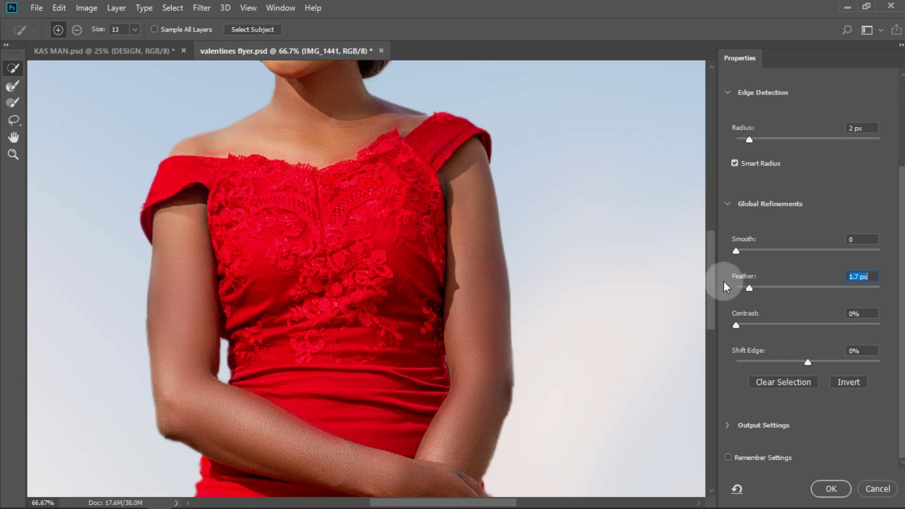
drag(714, 281, 715, 223)
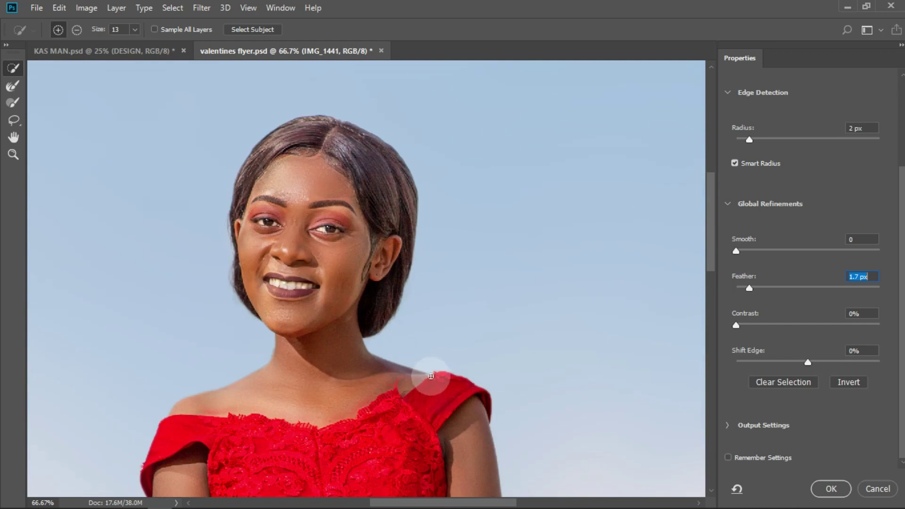
drag(430, 376, 430, 383)
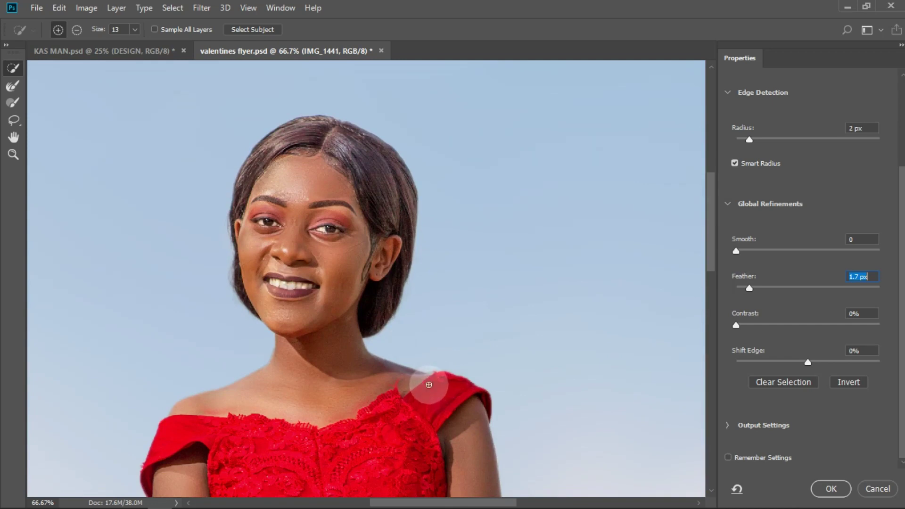
Fit the photo to the screen and invert the selection to the background.
click(13, 154)
click(374, 29)
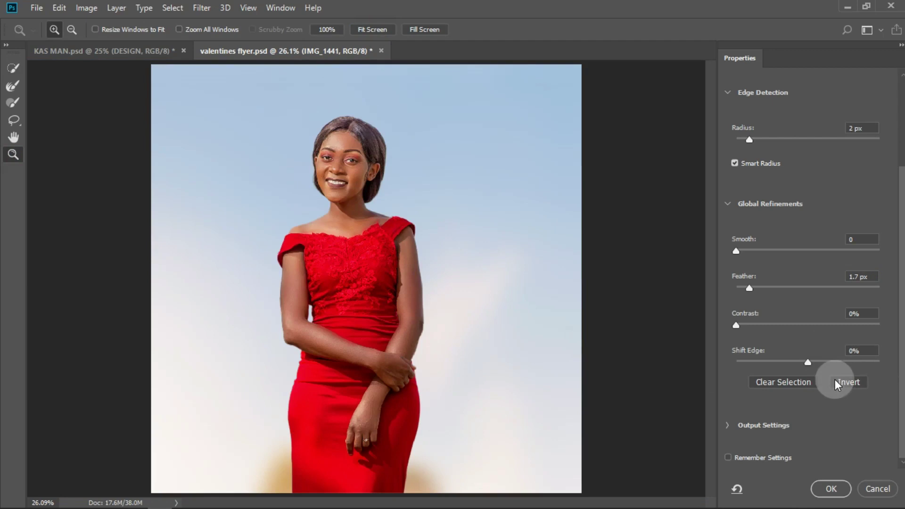
click(846, 382)
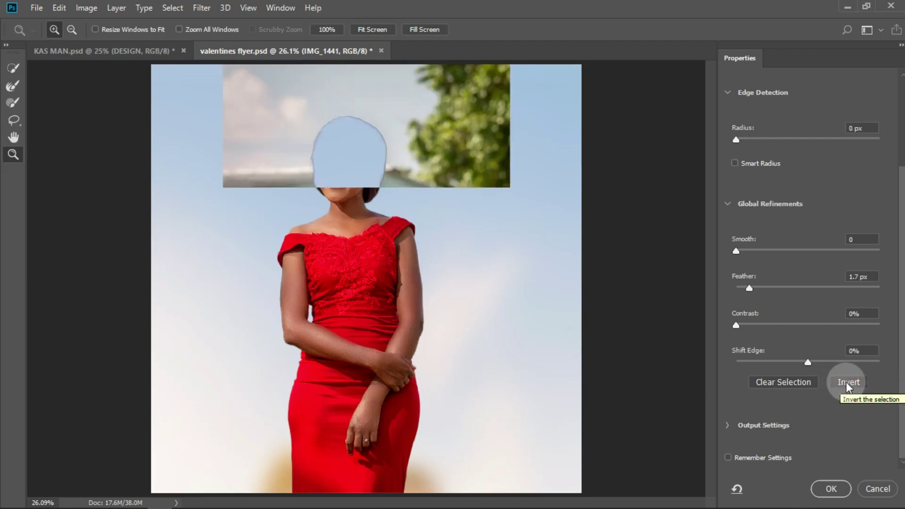
Apply the refined selection, clear the photo's background, and deselect.
click(831, 489)
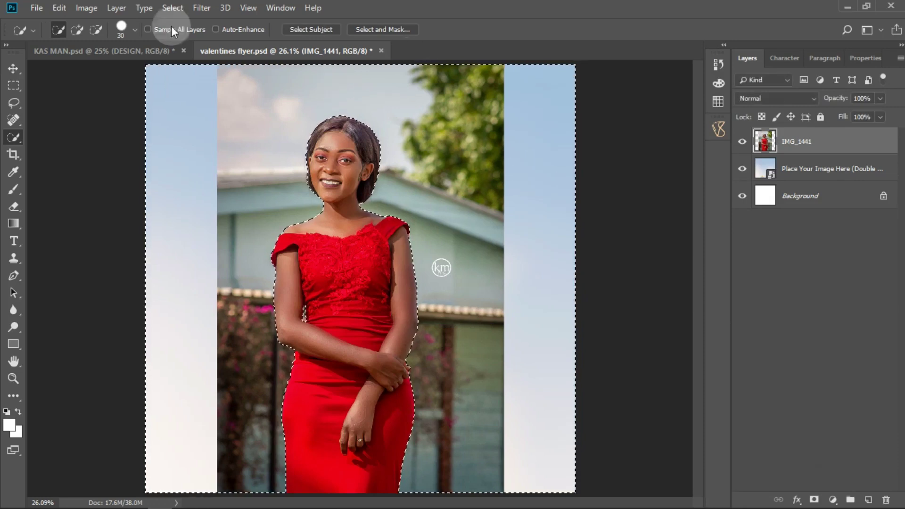
click(59, 8)
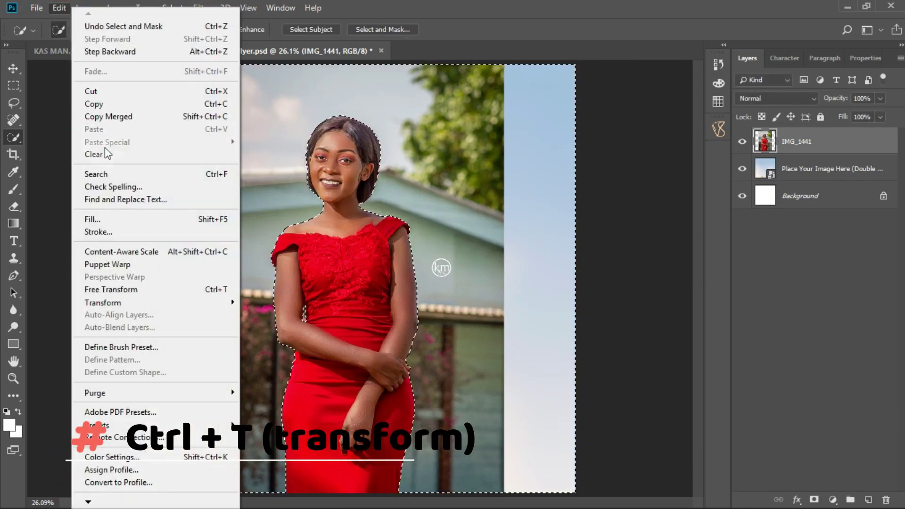
click(112, 160)
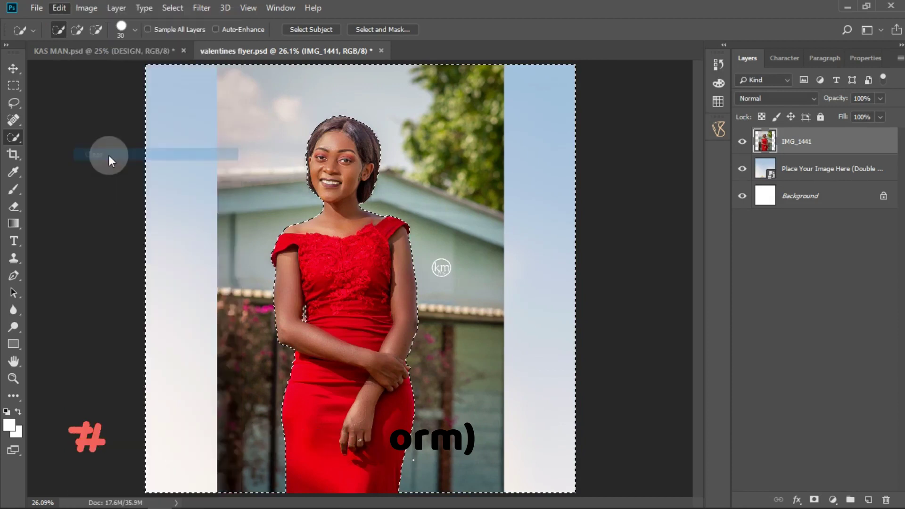
click(172, 8)
click(184, 35)
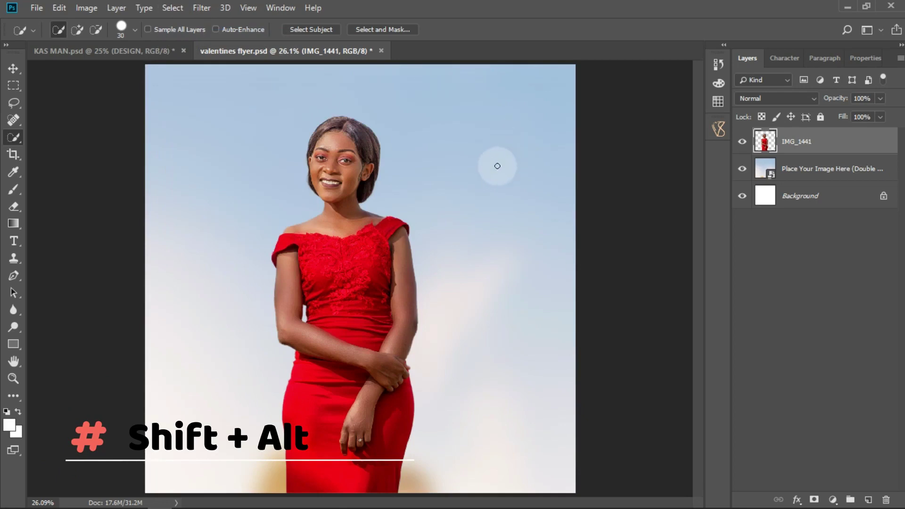
Move the woman left, enlarge her to about 110%, and shift her lower on the flyer.
key(v)
click(364, 288)
drag(364, 288, 259, 289)
click(260, 289)
drag(260, 287, 262, 286)
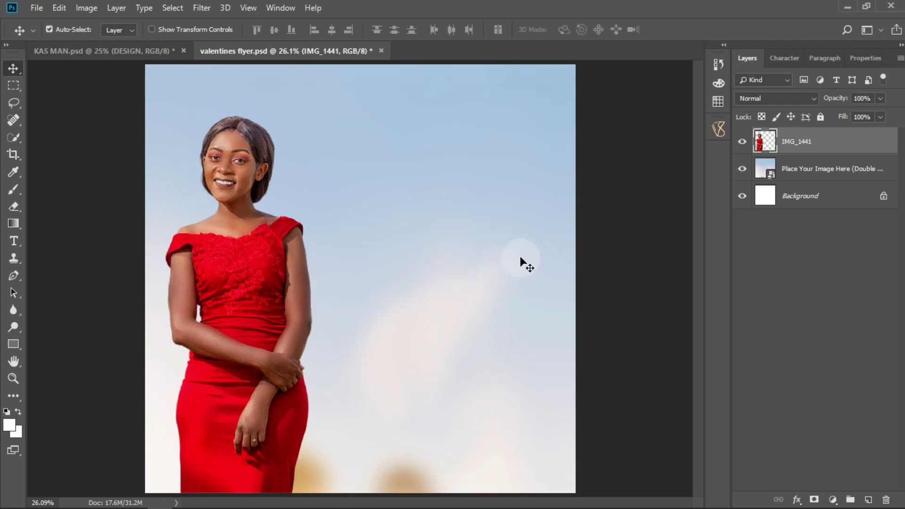
key(ctrl+t)
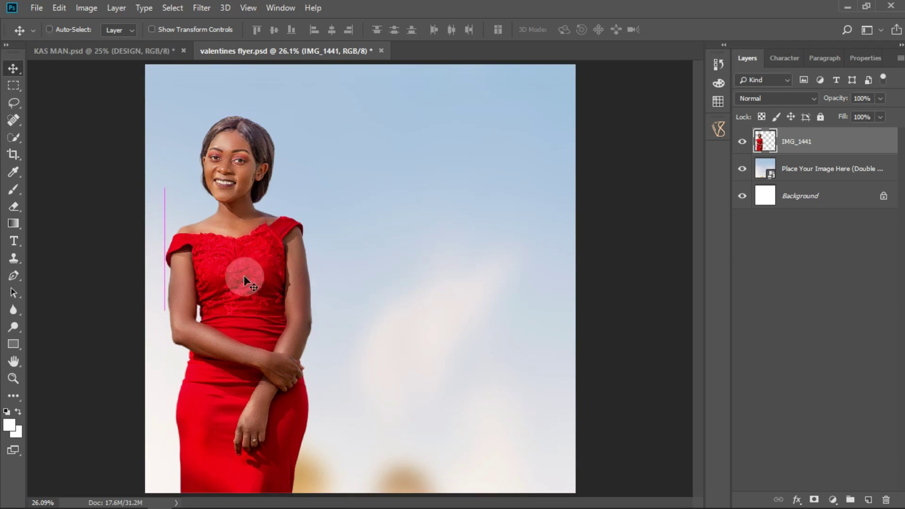
drag(314, 113, 321, 101)
drag(294, 162, 290, 178)
click(601, 29)
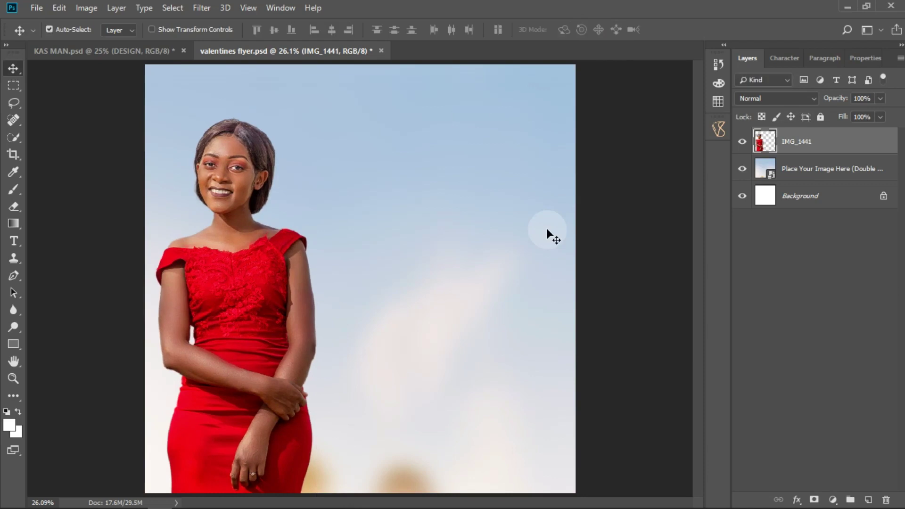
click(607, 301)
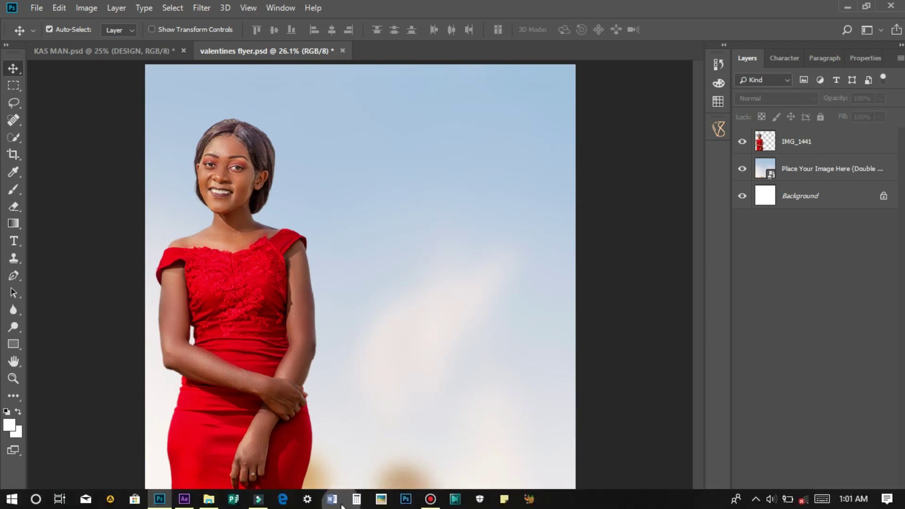
Drag the Balloon image from the Downloads folder onto the Photoshop flyer canvas.
click(209, 499)
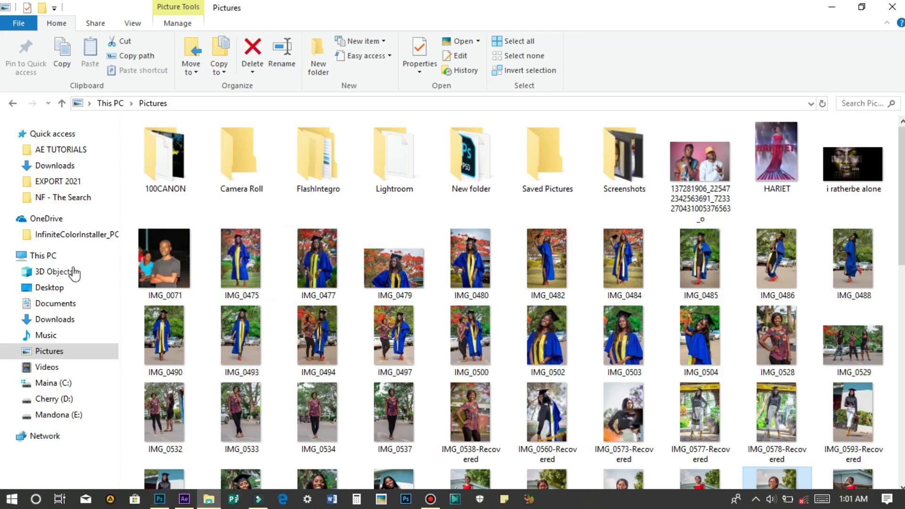
click(59, 319)
drag(775, 191, 388, 406)
drag(400, 306, 583, 444)
Tilt the heart balloon about -25°, shrink it to 75%, and place it at the lower right.
drag(639, 331, 607, 304)
drag(561, 437, 612, 439)
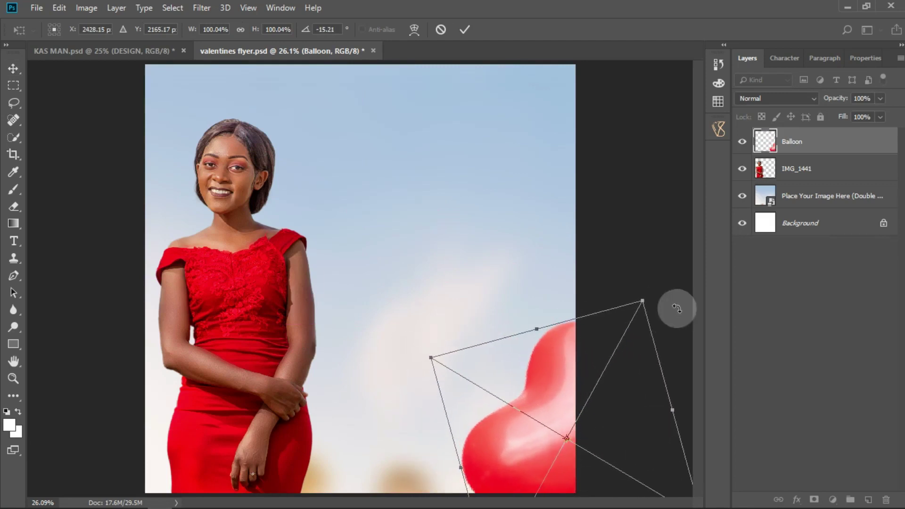
drag(676, 307, 662, 262)
drag(618, 289, 610, 325)
drag(603, 423, 610, 426)
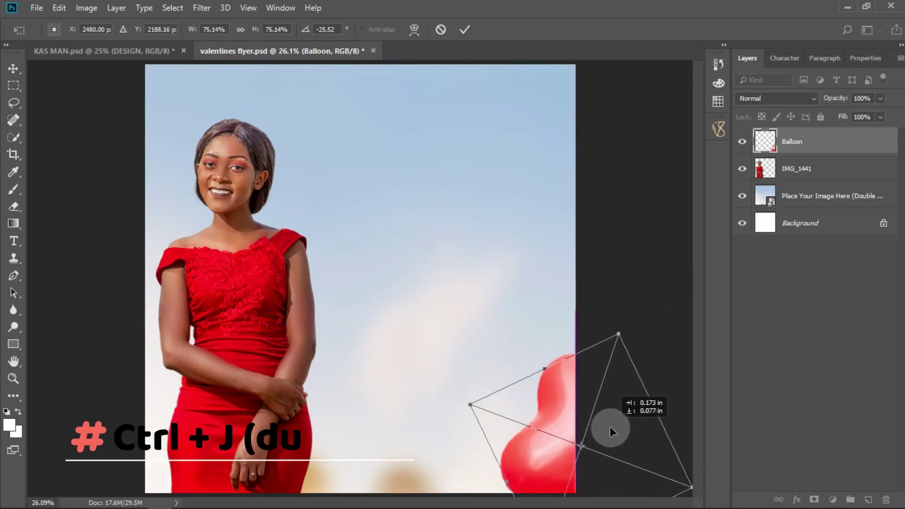
click(464, 29)
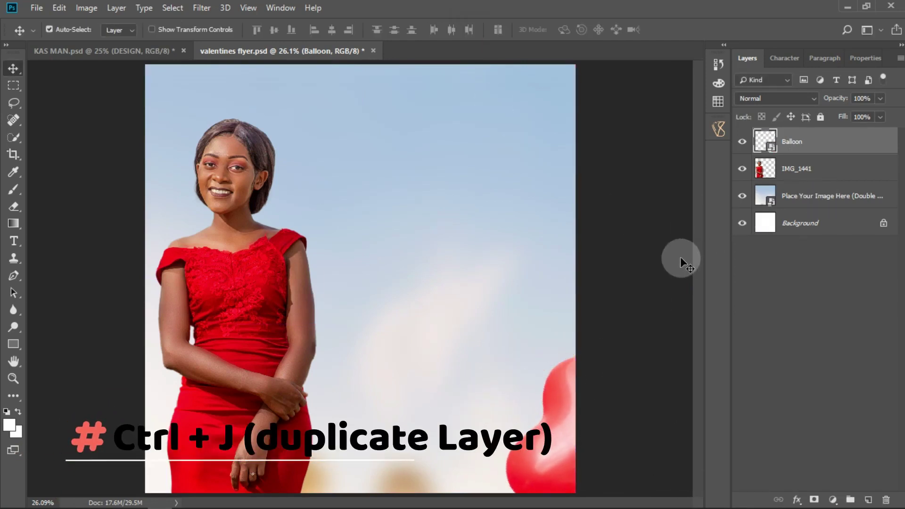
Duplicate the balloon, flip it horizontally, and rotate it about 53° at the lower left.
key(ctrl+j)
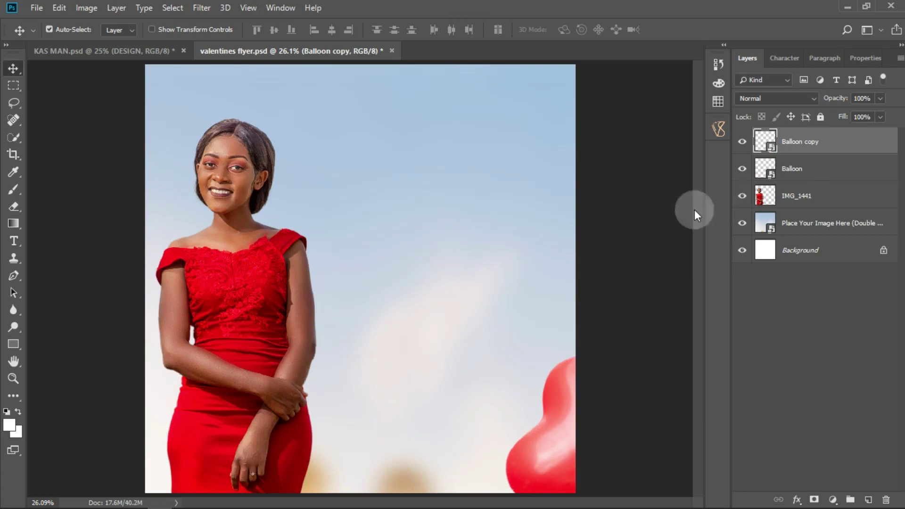
drag(542, 442, 179, 433)
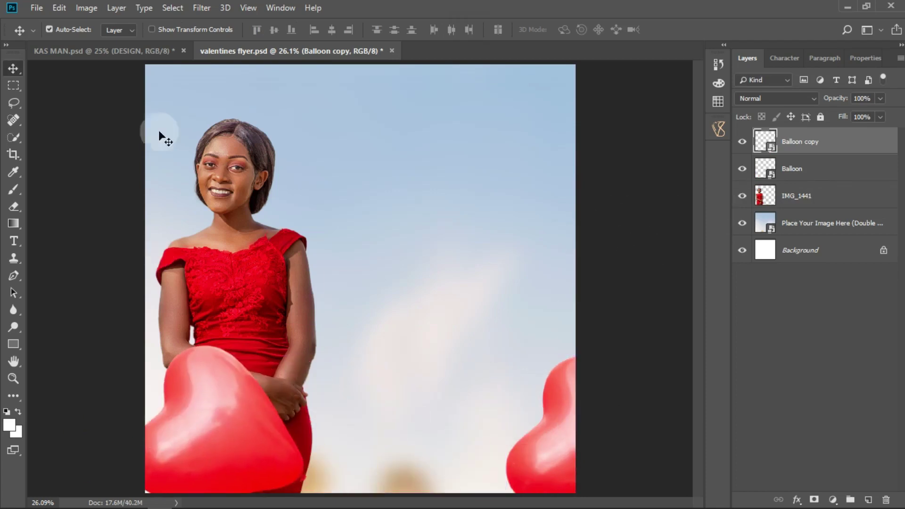
click(59, 8)
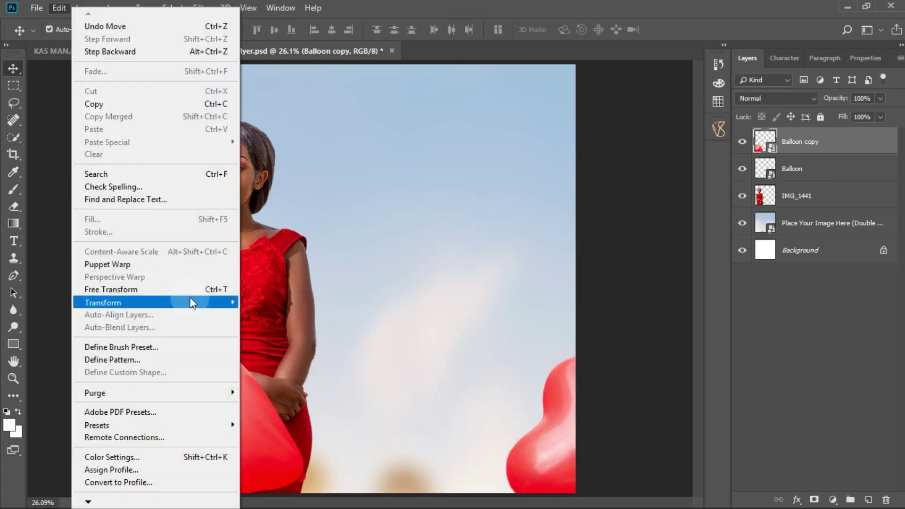
mouse_move(203, 302)
click(285, 452)
drag(283, 415, 170, 412)
key(ctrl+t)
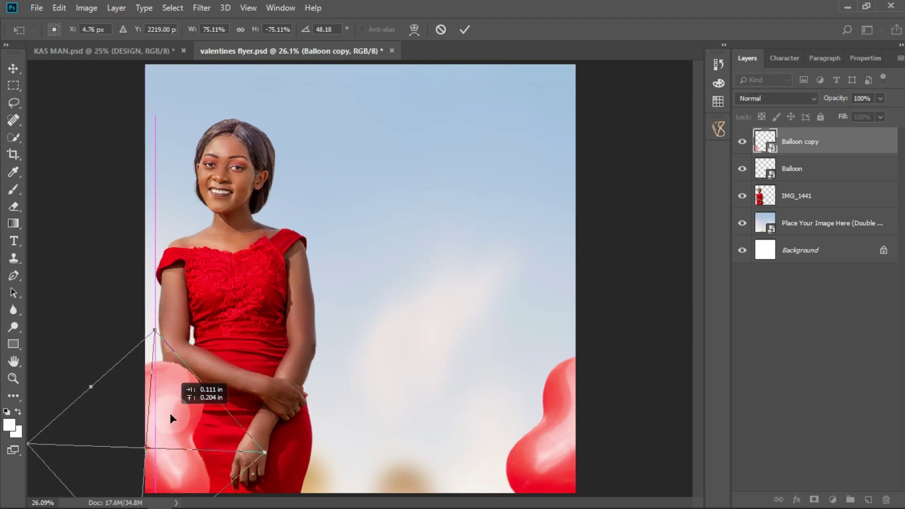
drag(208, 363, 236, 359)
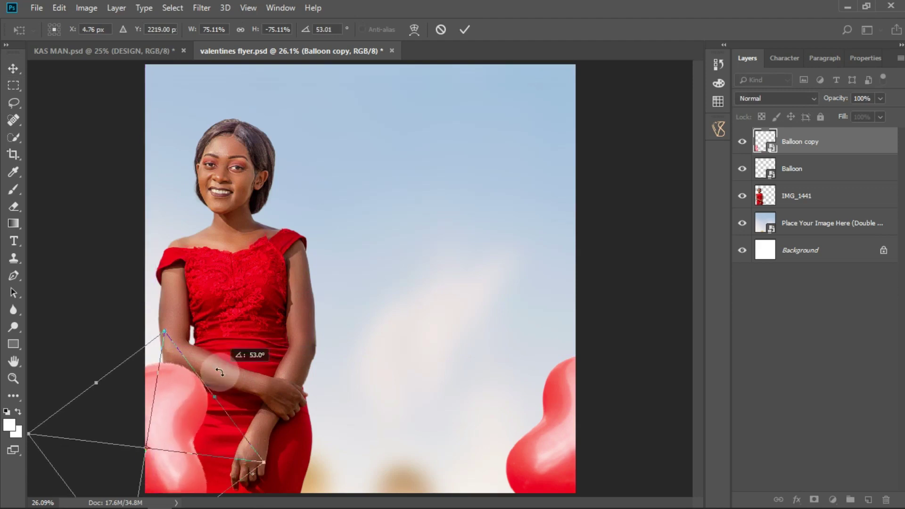
click(465, 29)
click(560, 449)
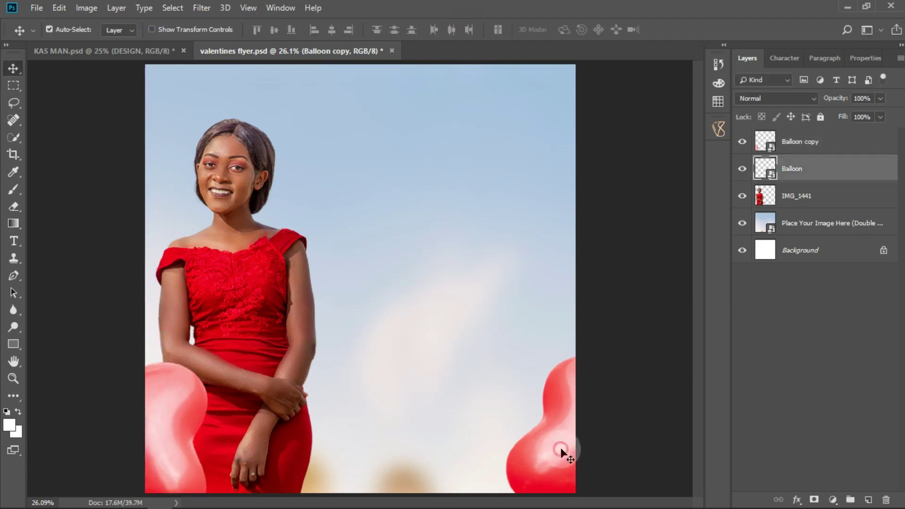
Duplicate the Balloon layer as Balloon copy 2, move it mid-right, tilt it and shrink it to about 40%.
right_click(836, 161)
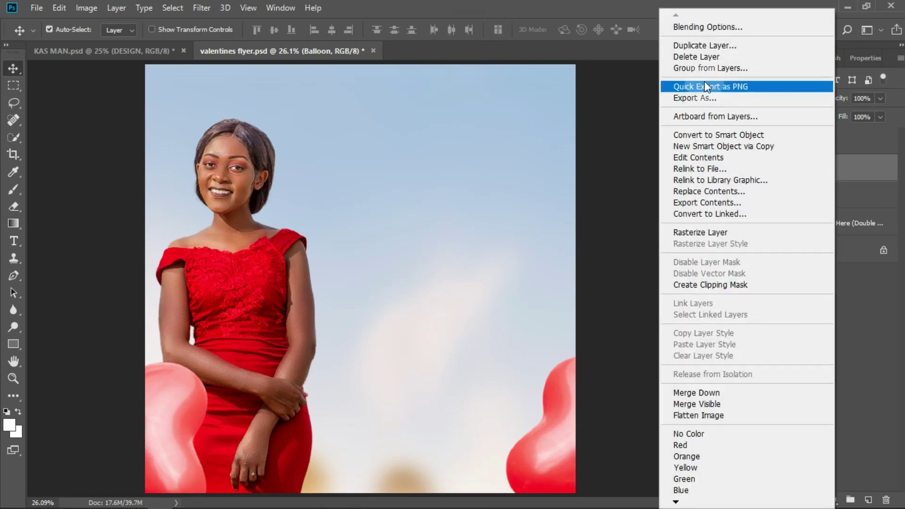
click(704, 45)
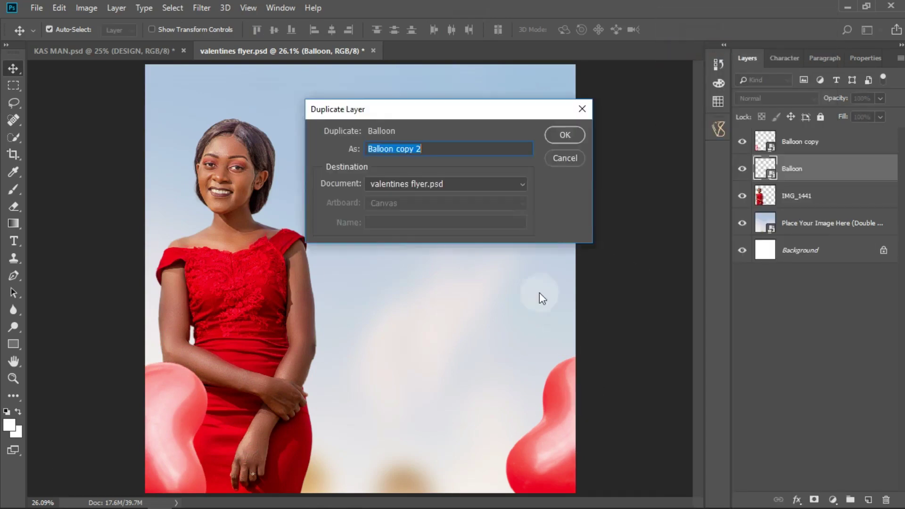
click(565, 137)
drag(567, 435, 535, 230)
key(ctrl+t)
drag(594, 156, 559, 166)
drag(632, 184, 632, 238)
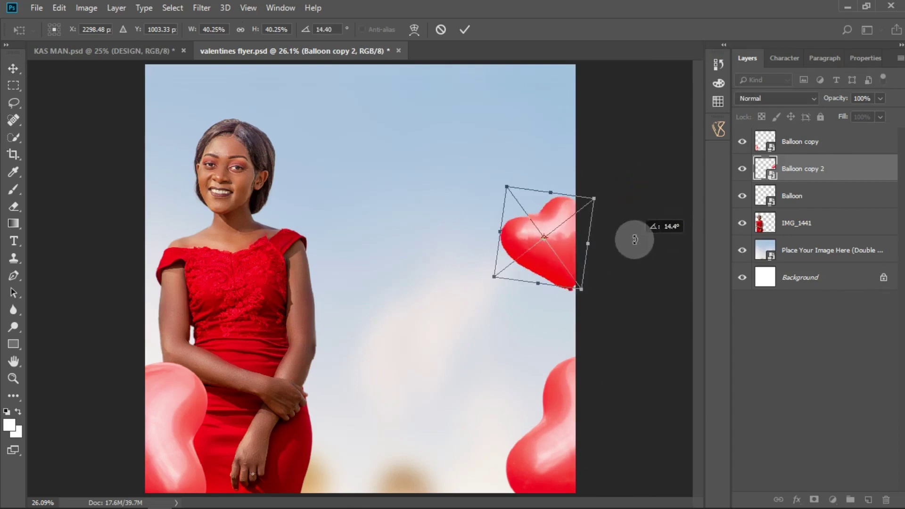
Place the balloon beside the woman's face at about 29%, tilted, and move its layer behind her.
drag(479, 236, 303, 263)
drag(351, 210, 296, 261)
drag(296, 261, 193, 222)
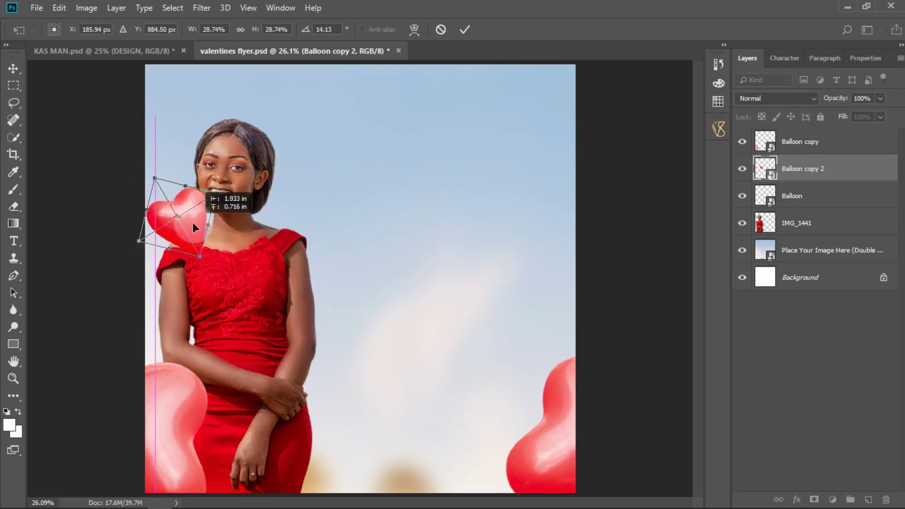
click(464, 30)
drag(881, 170, 791, 226)
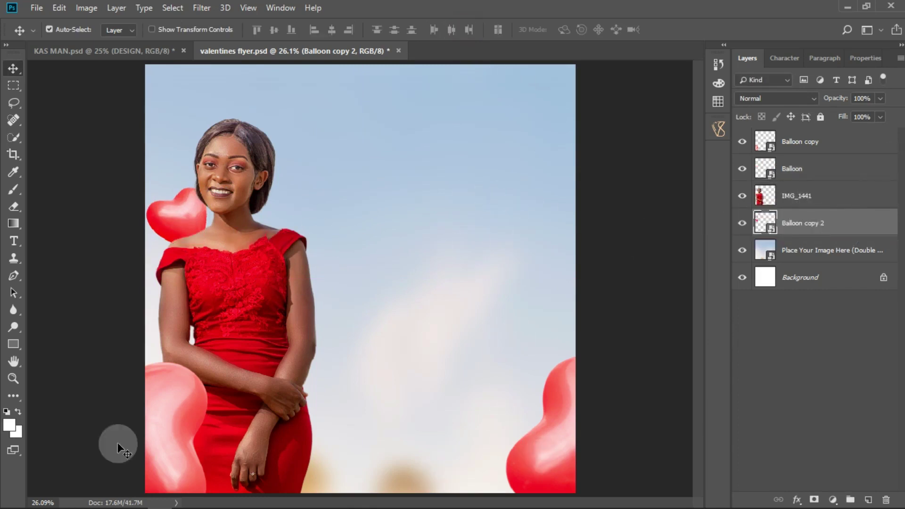
Select the lower-left balloon's layer and zoom out to view the whole flyer.
click(161, 440)
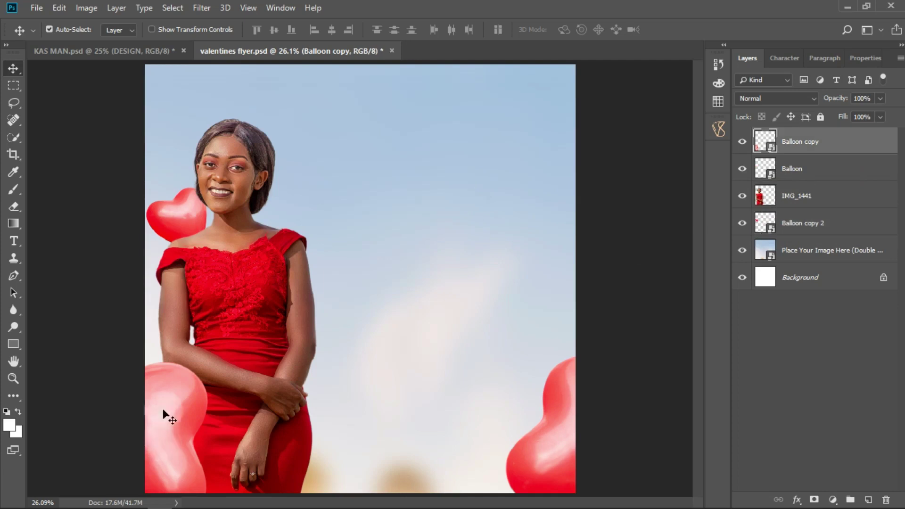
click(678, 347)
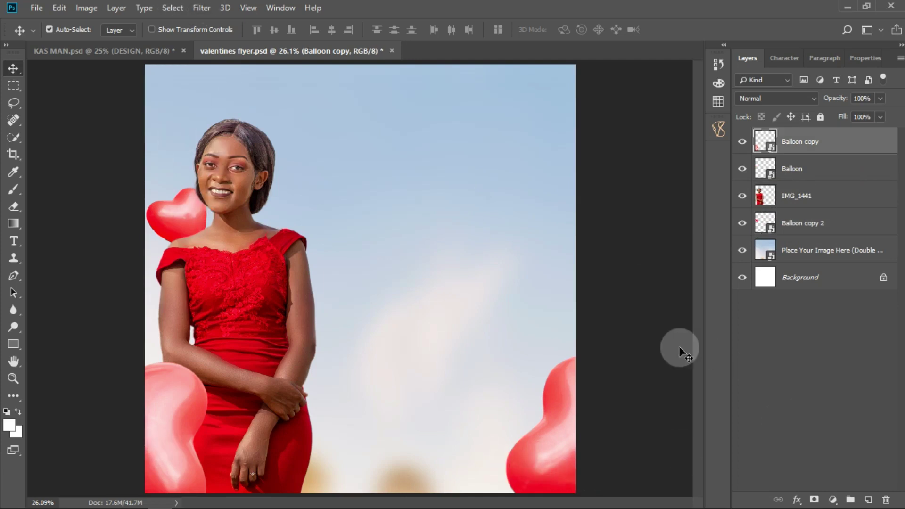
key(ctrl+minus)
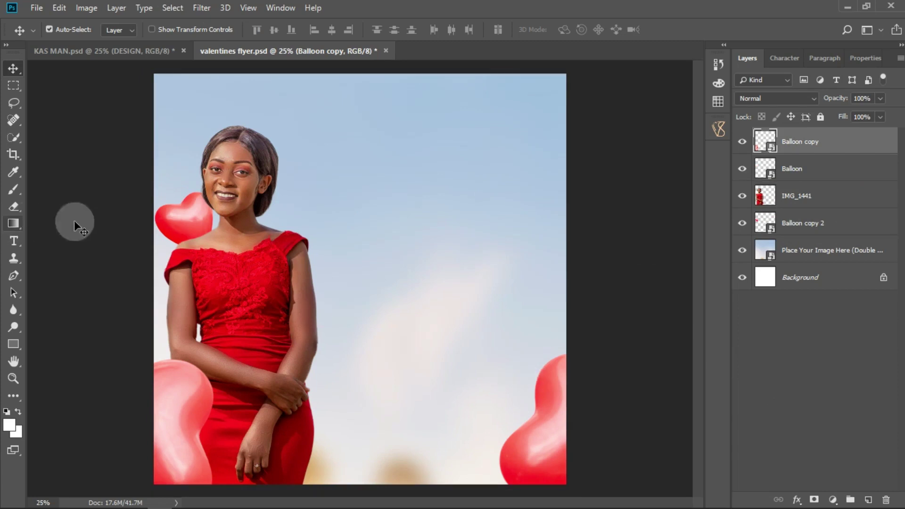
Draw a rectangle across the flyer's bottom and place it beneath the balloon layers.
click(13, 343)
drag(115, 325, 580, 493)
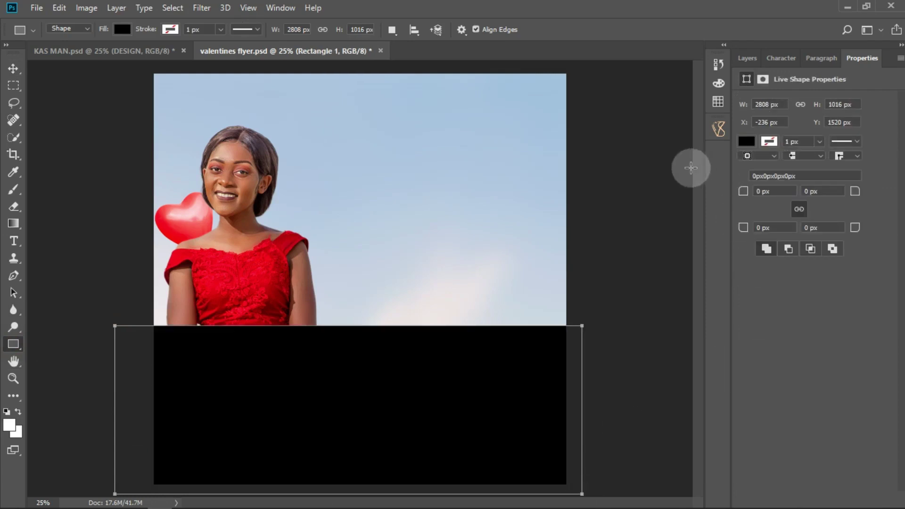
click(747, 58)
drag(804, 144, 808, 206)
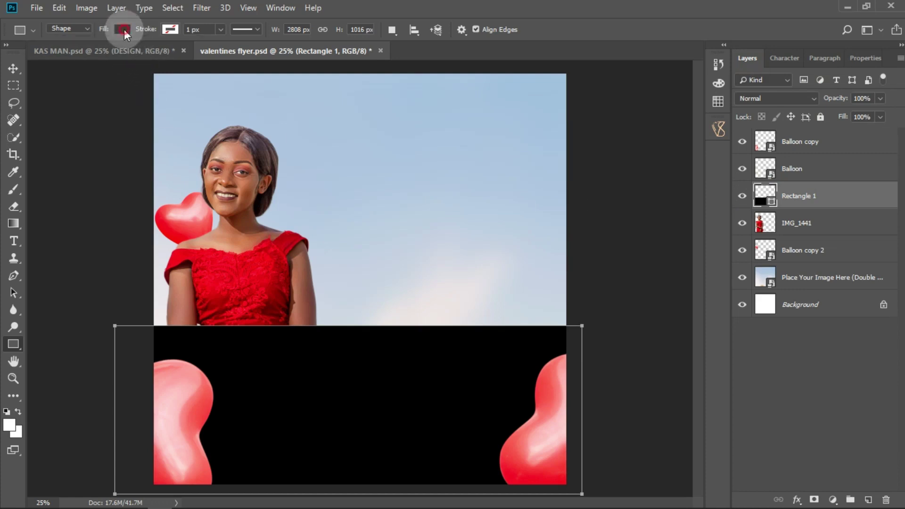
Change the rectangle's fill to a white-to-transparent gradient and bring it up for editing.
click(123, 29)
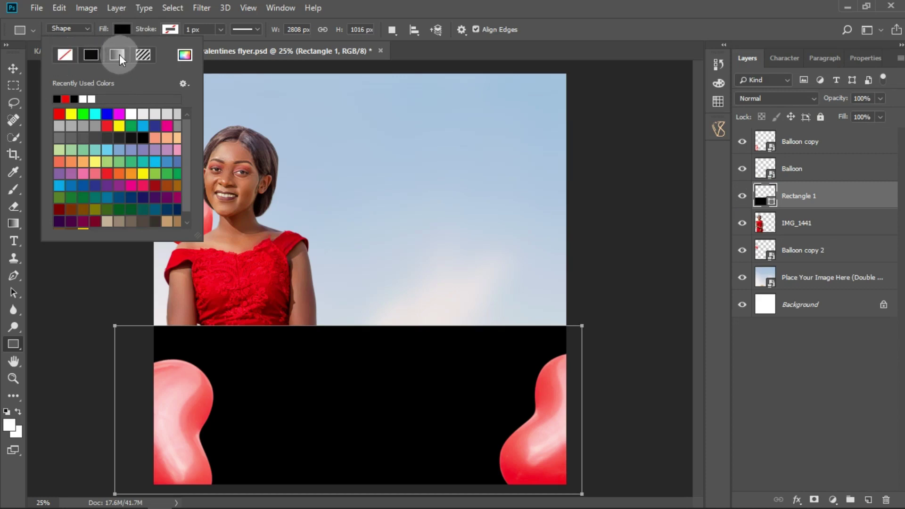
click(118, 55)
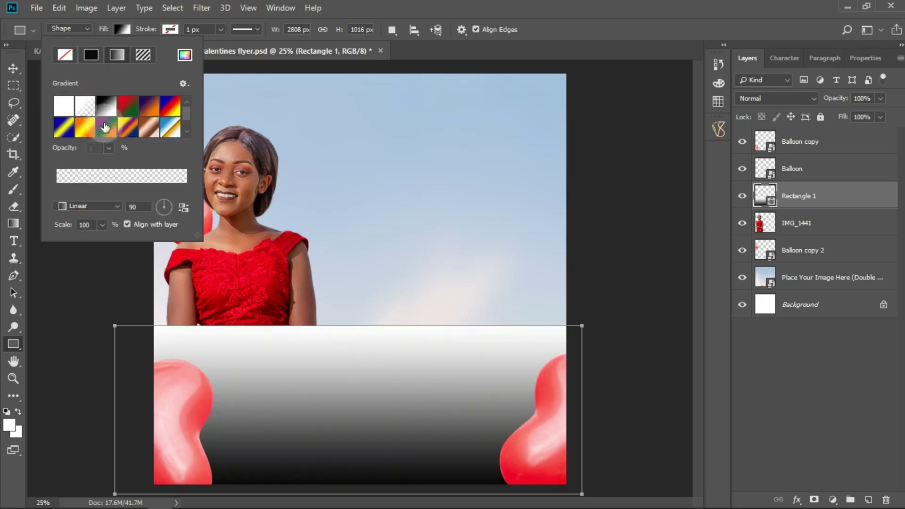
click(89, 108)
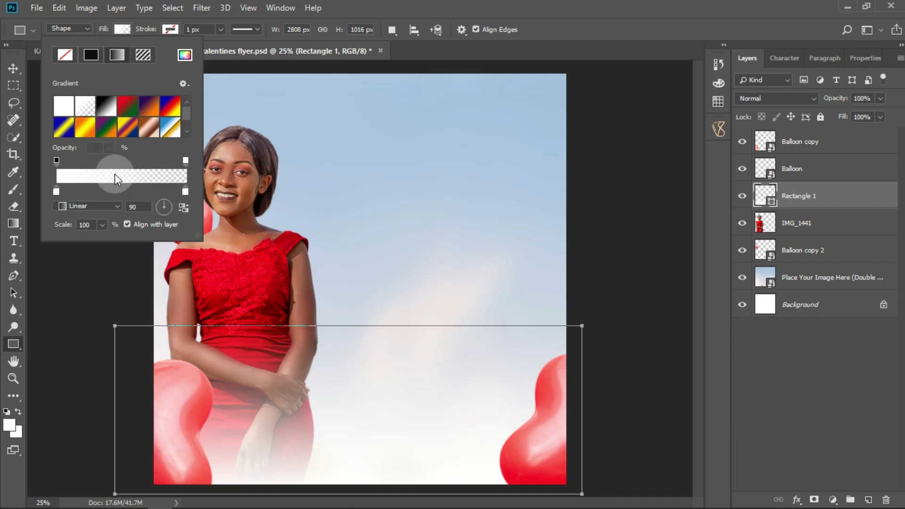
click(115, 175)
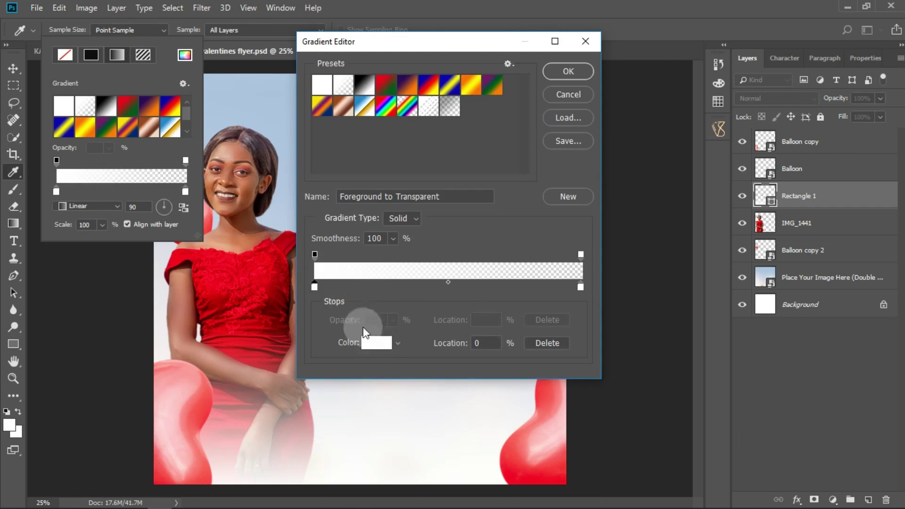
Set the gradient's start colour to red #cc0000.
click(375, 343)
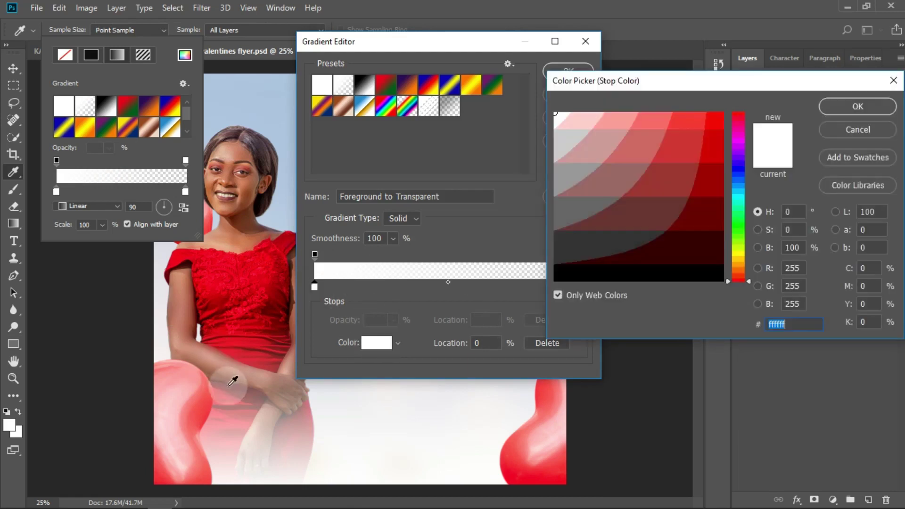
click(273, 297)
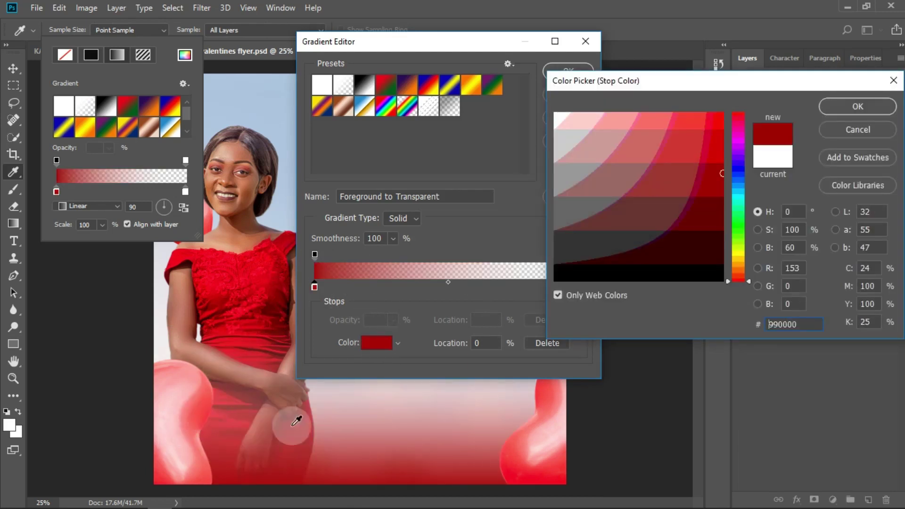
click(540, 400)
click(744, 117)
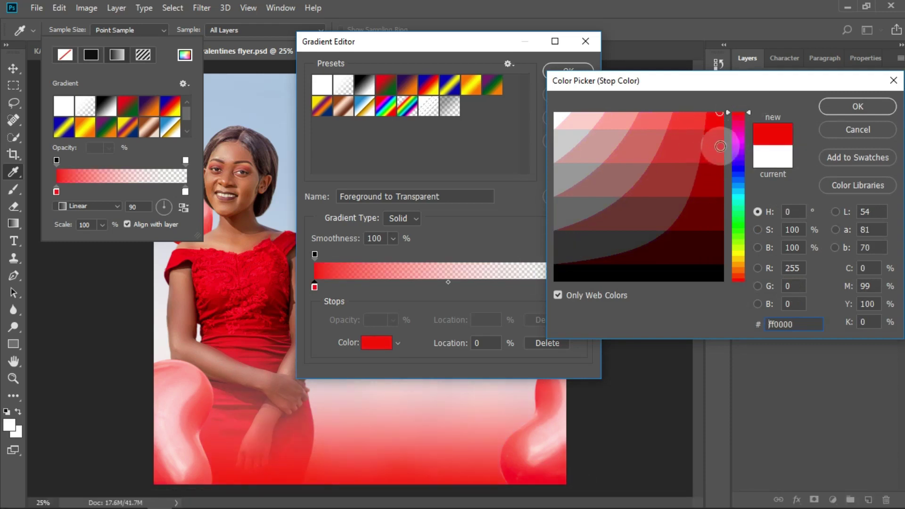
click(718, 159)
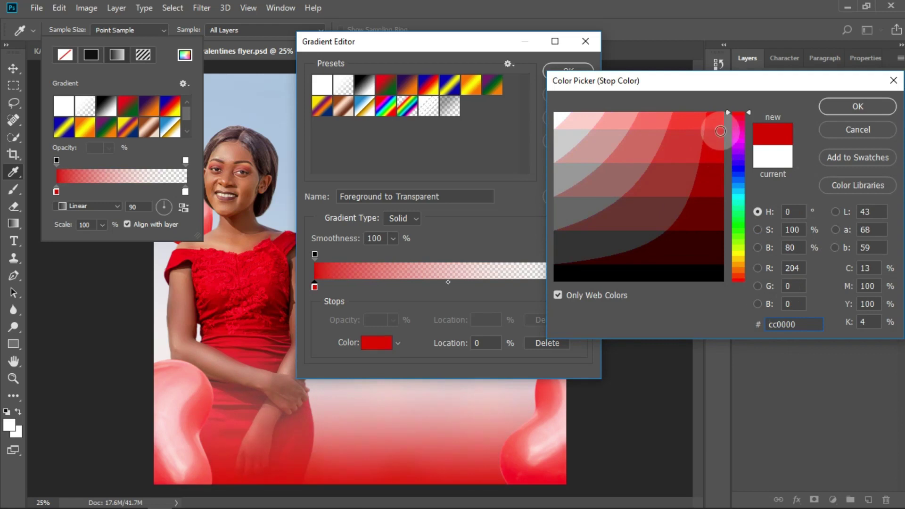
click(844, 112)
Extend the gradient's solid part and push the fade toward the end.
drag(315, 254, 417, 258)
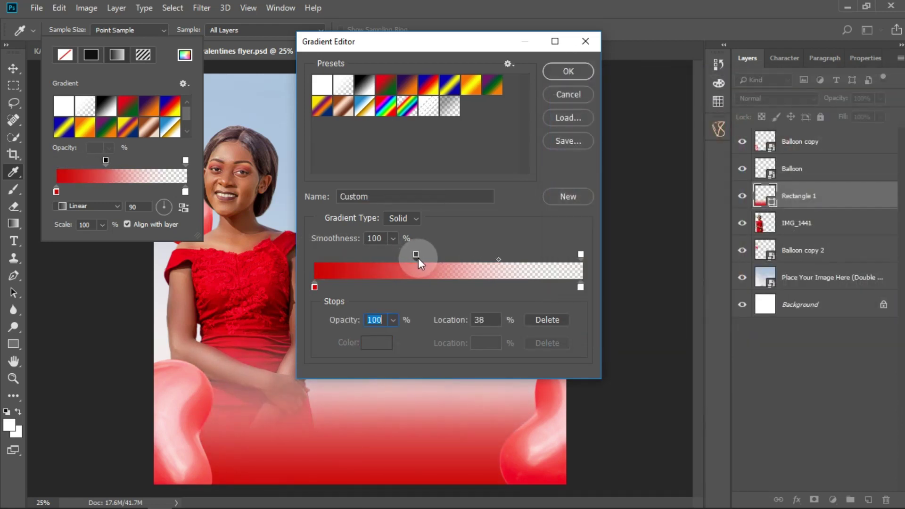
drag(499, 259, 536, 262)
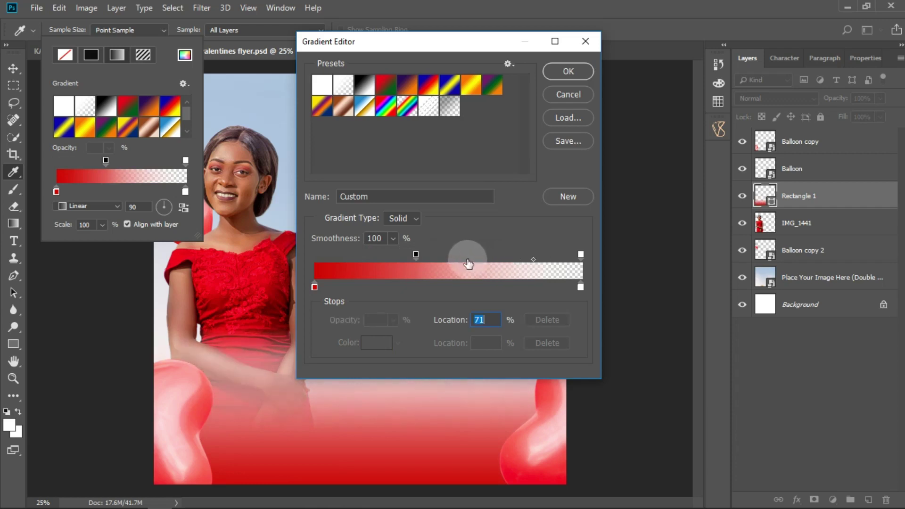
drag(429, 256, 442, 256)
click(580, 257)
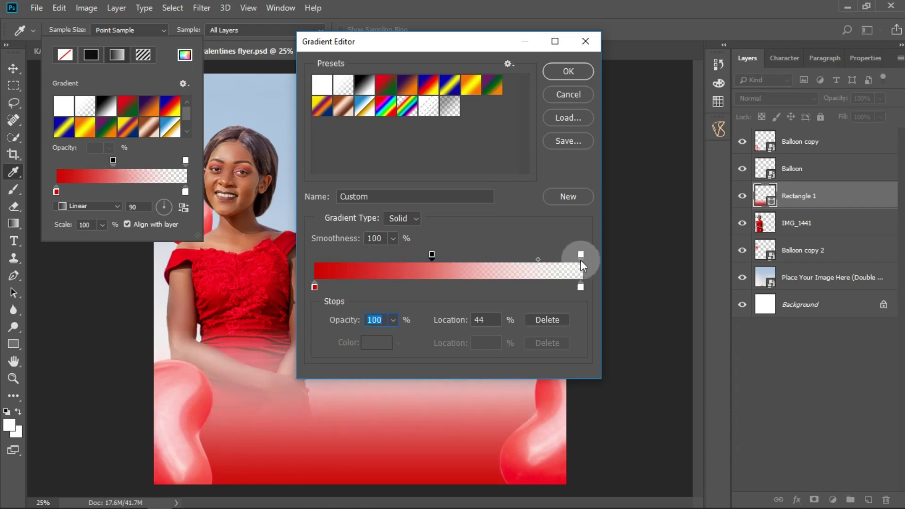
Make the gradient's end colour red as well.
click(580, 287)
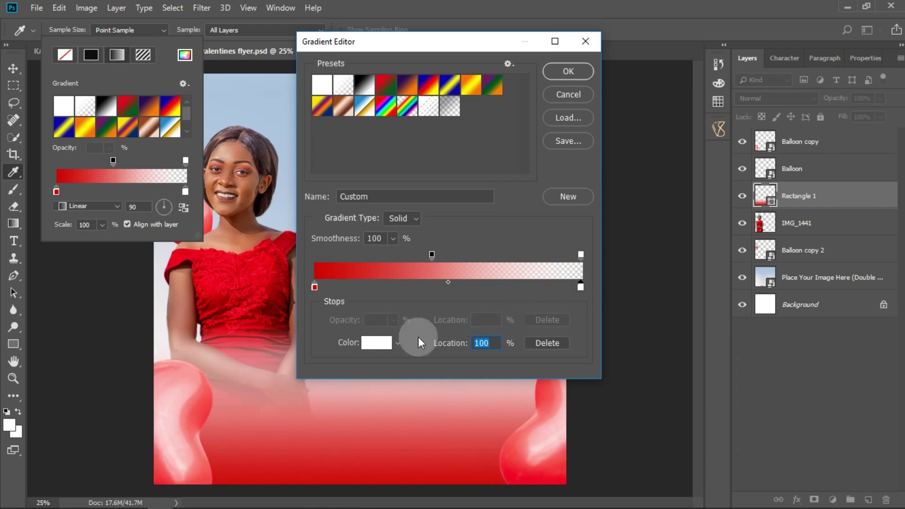
click(381, 347)
mouse_move(626, 239)
mouse_down()
mouse_move(703, 161)
mouse_move(735, 90)
mouse_up()
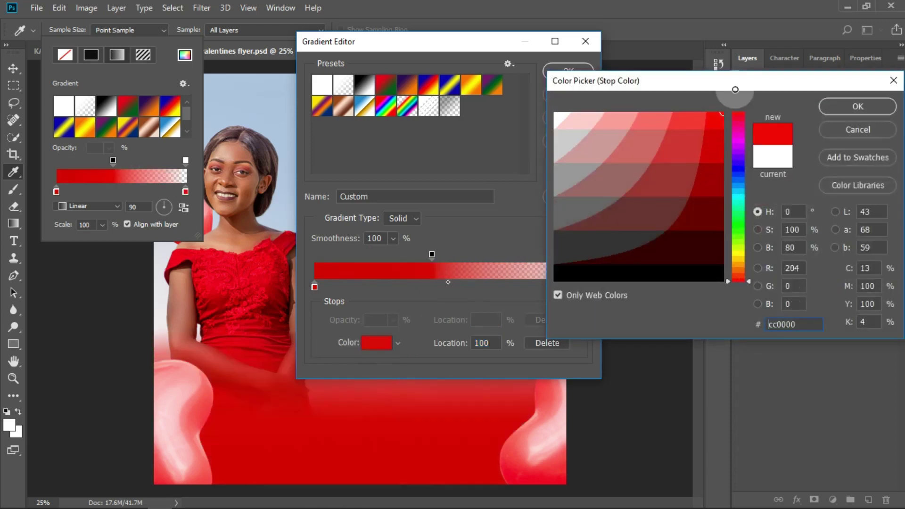
click(857, 106)
Set the solid-red limit to about 35%, shift the fade's midpoint earlier, and accept the gradient.
click(581, 255)
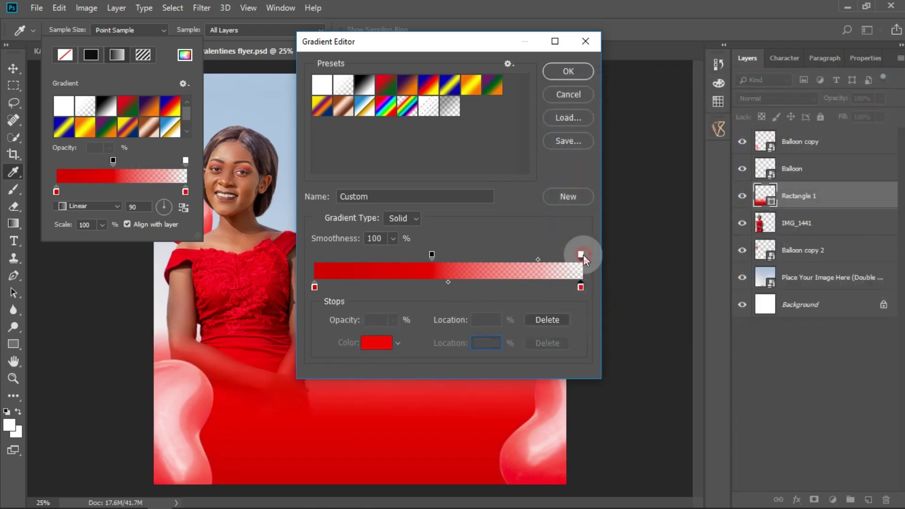
click(580, 287)
click(431, 254)
mouse_move(431, 255)
mouse_down()
mouse_move(399, 254)
mouse_move(436, 256)
mouse_up()
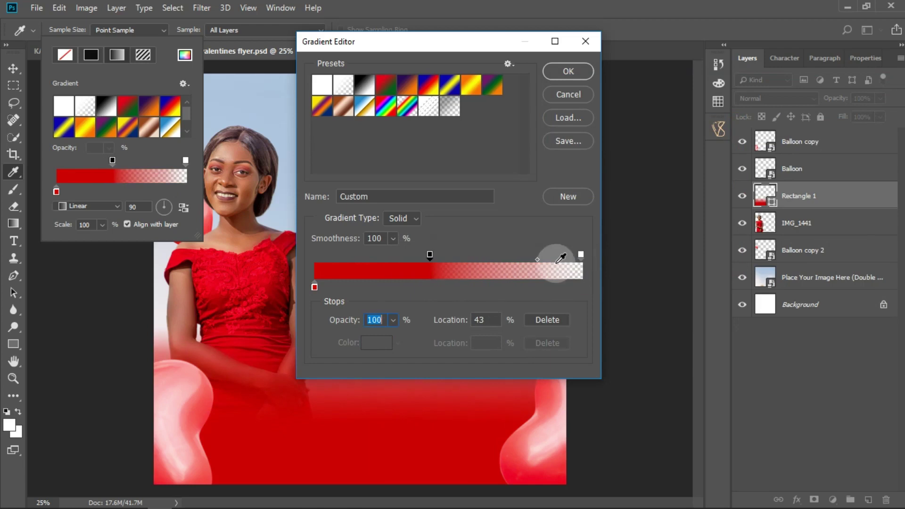
drag(529, 261, 522, 261)
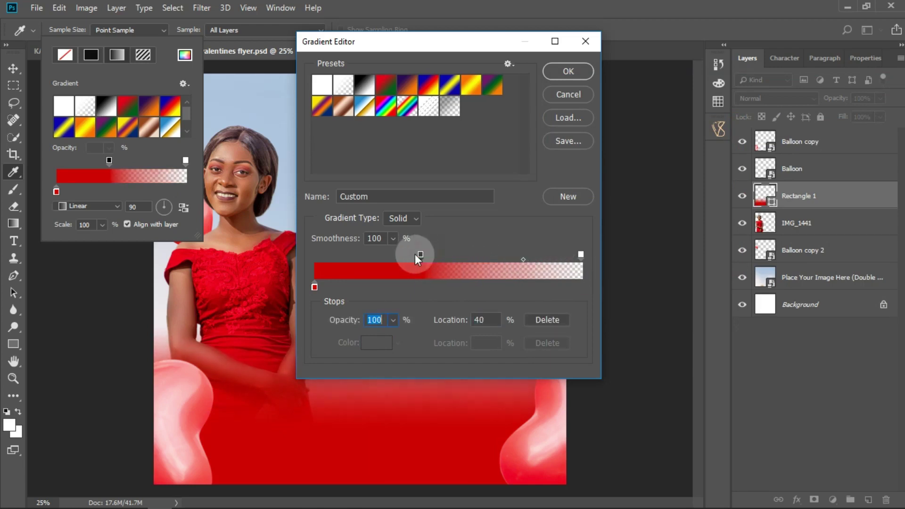
drag(414, 253, 408, 253)
click(524, 260)
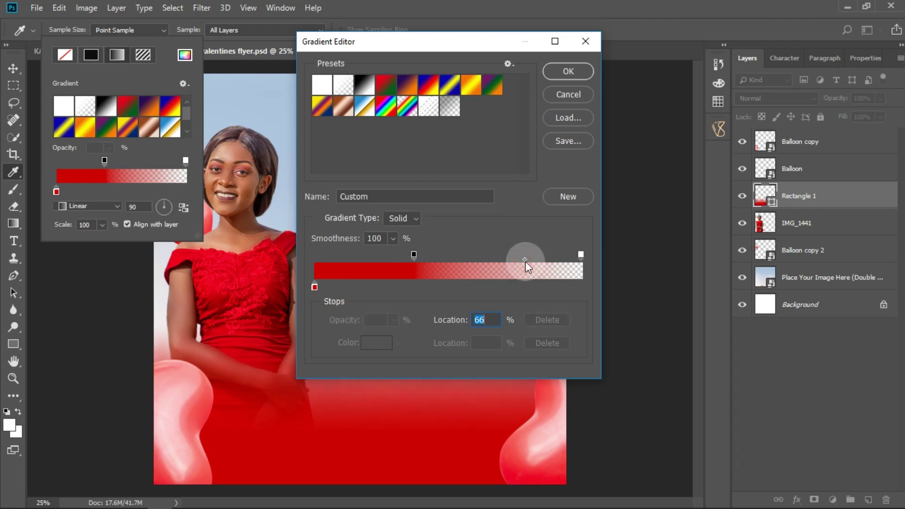
click(568, 72)
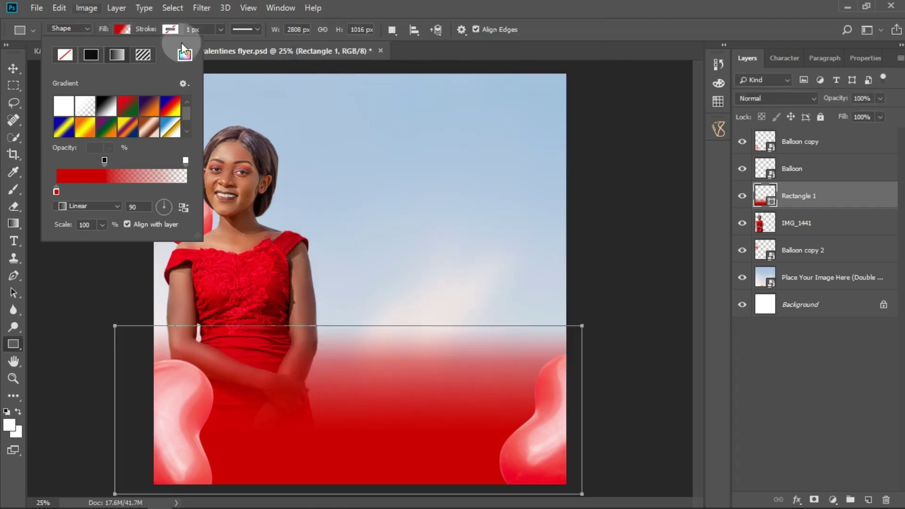
Lower the red gradient rectangle slightly on the flyer.
click(122, 29)
click(13, 68)
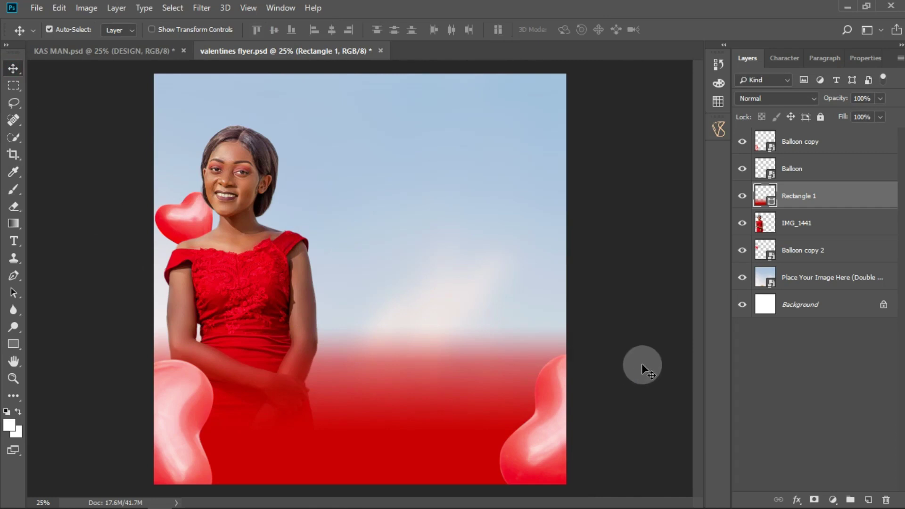
drag(412, 408, 412, 422)
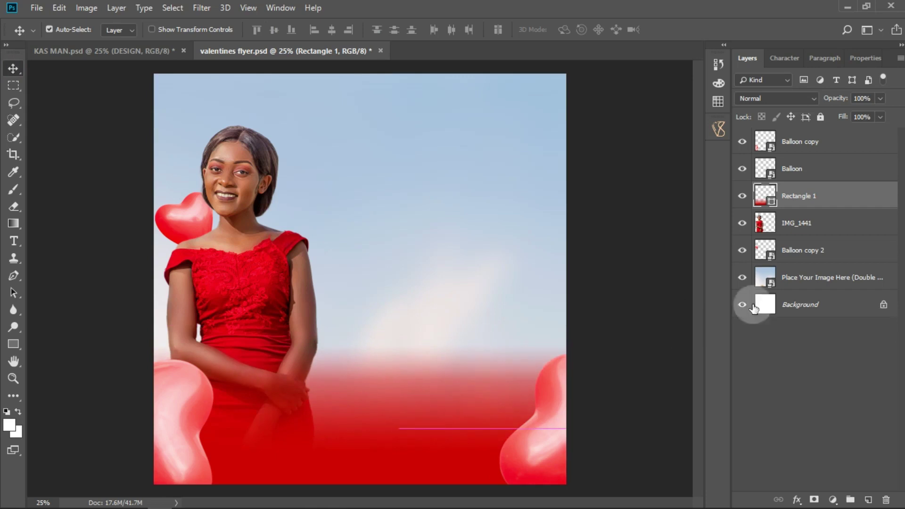
Reopen the rectangle's gradient and adjust the opaque stop, keeping it at full opacity.
double_click(766, 197)
click(434, 126)
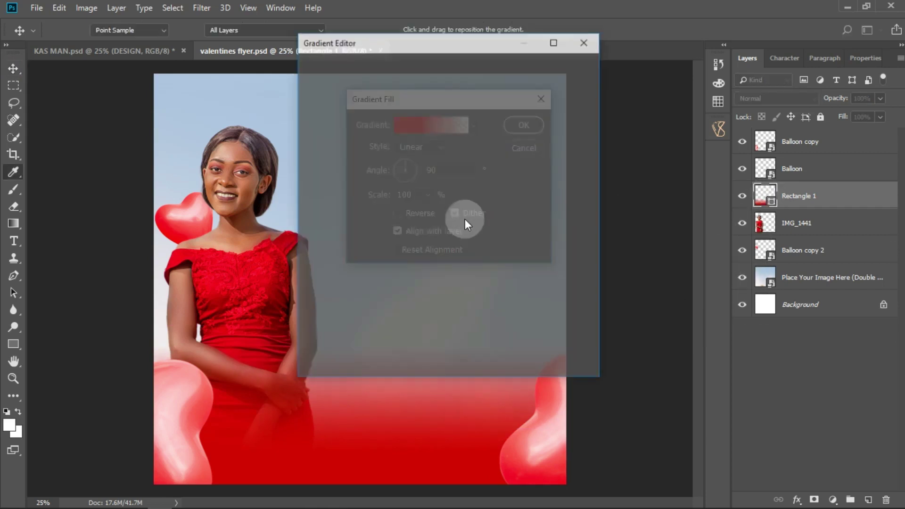
drag(368, 254, 370, 254)
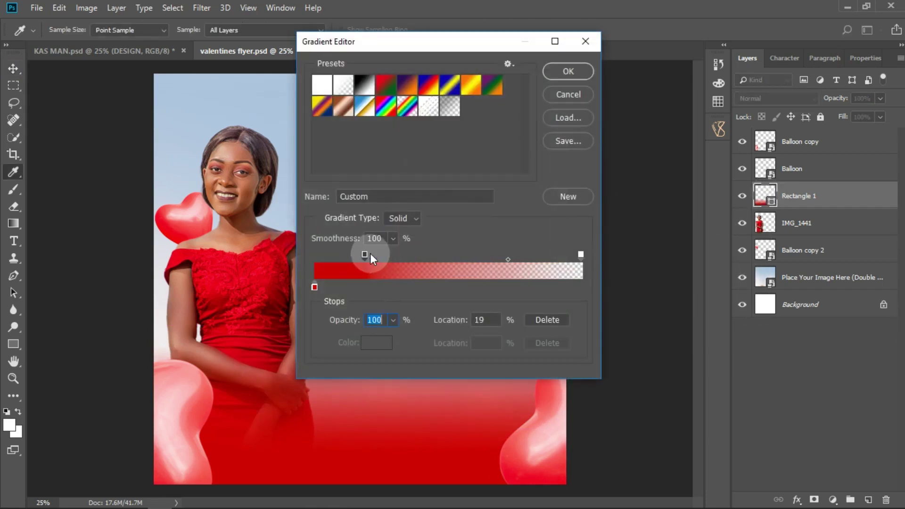
text(0)
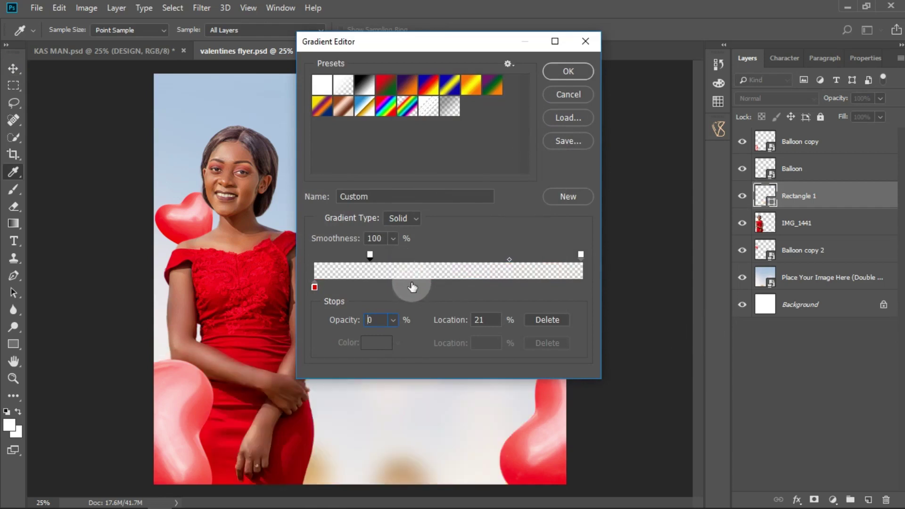
key(ctrl+z)
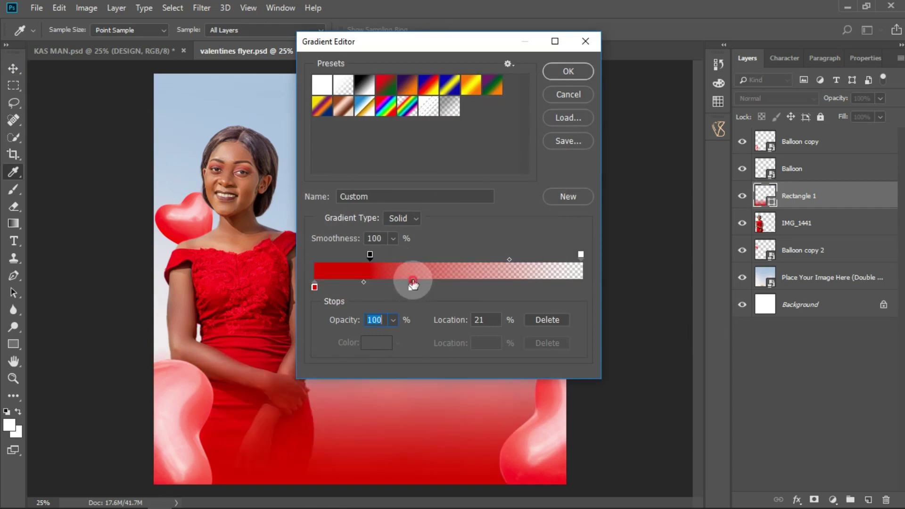
Add a red colour stop sampled from the flyer's bottom and a 100% opacity stop at 31%.
click(413, 283)
click(376, 343)
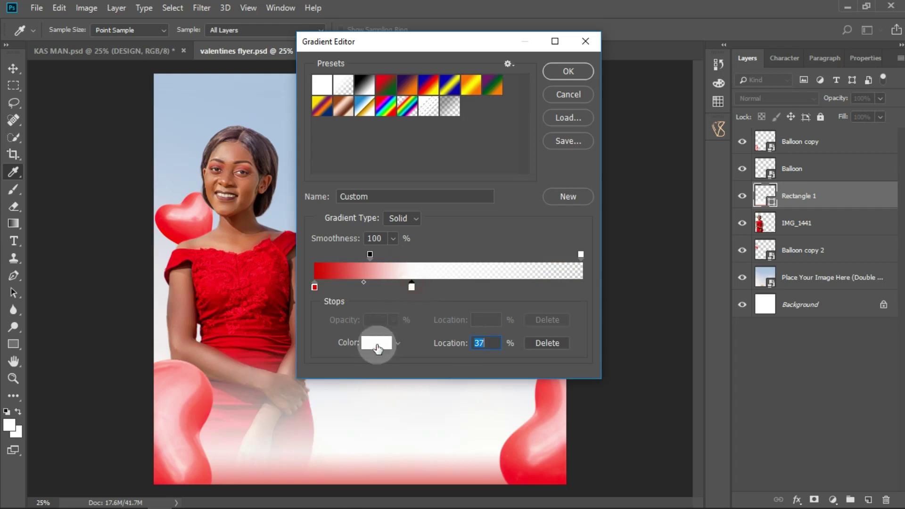
click(162, 475)
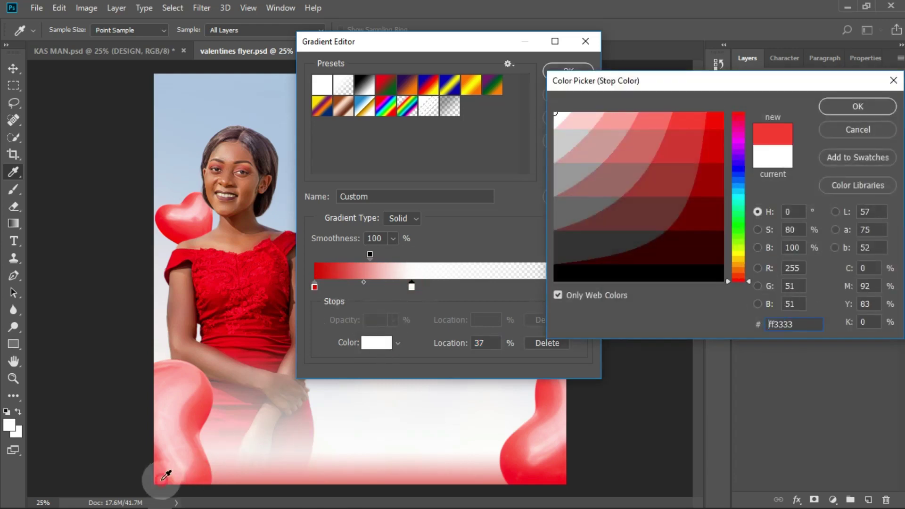
click(857, 106)
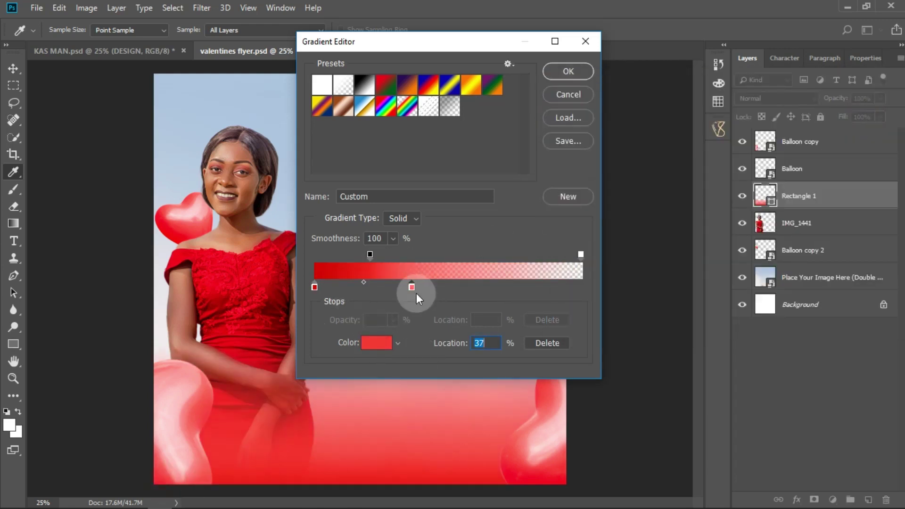
drag(373, 251, 400, 254)
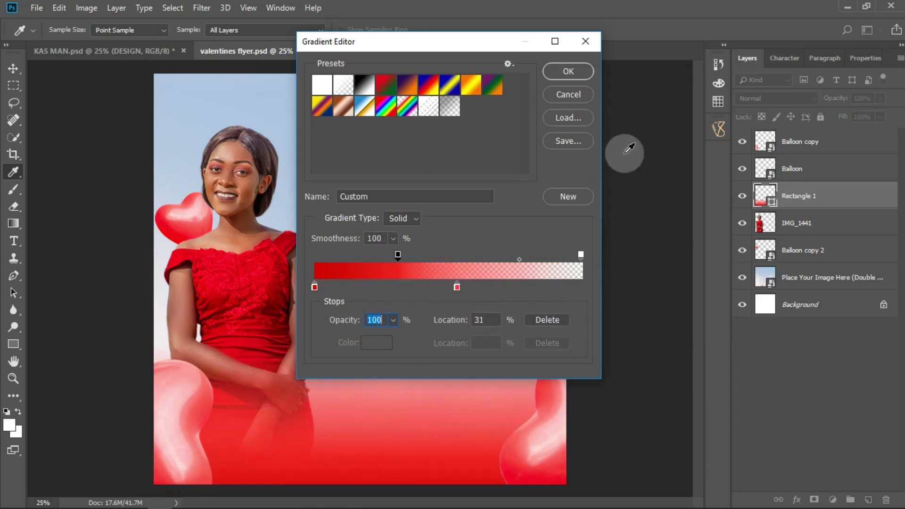
click(569, 71)
Confirm the gradient fill and apply a 10-pixel Gaussian Blur to the Balloon layer.
click(523, 125)
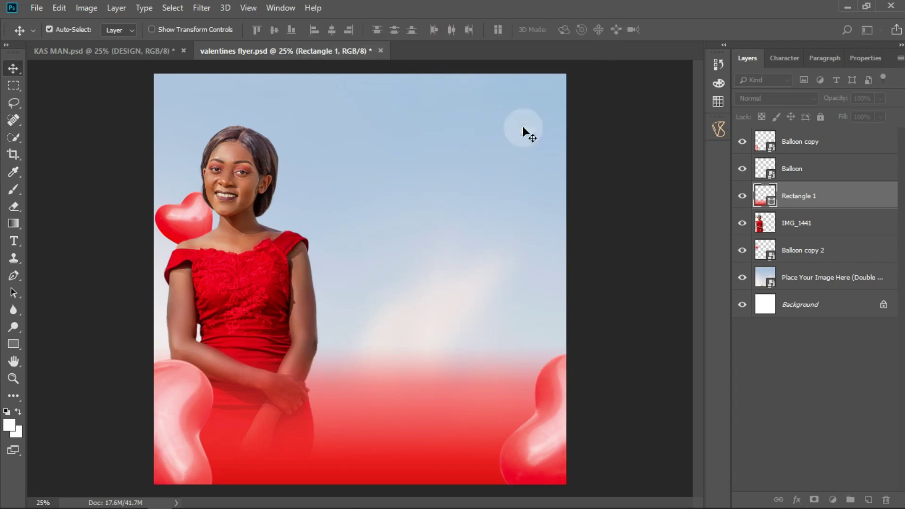
click(549, 459)
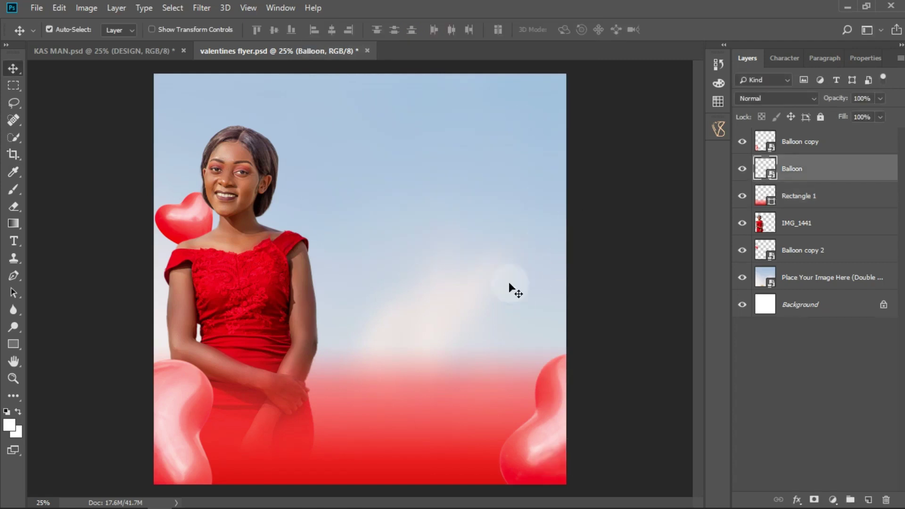
click(202, 8)
mouse_move(302, 158)
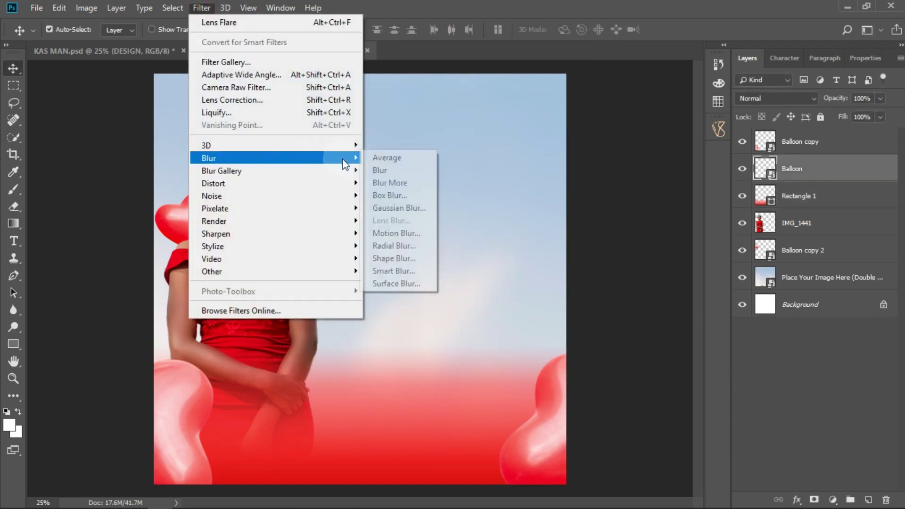
click(398, 207)
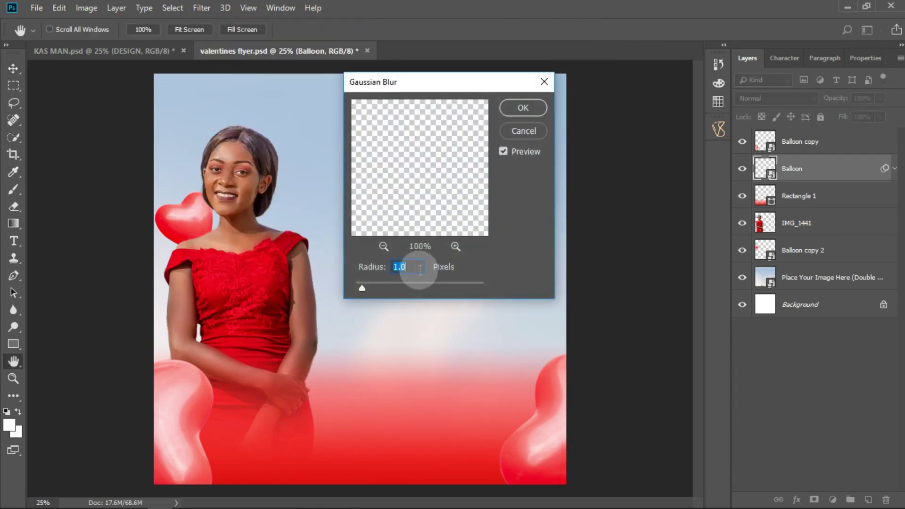
text(20)
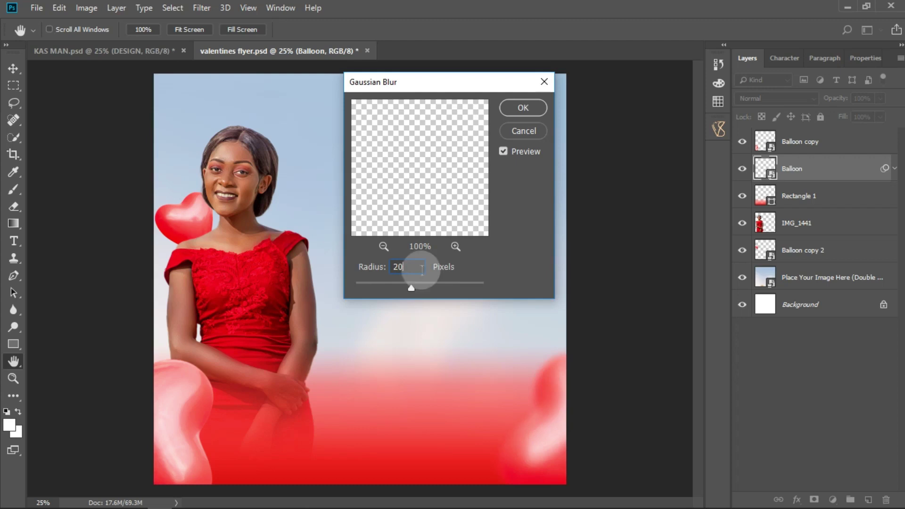
drag(400, 266, 384, 266)
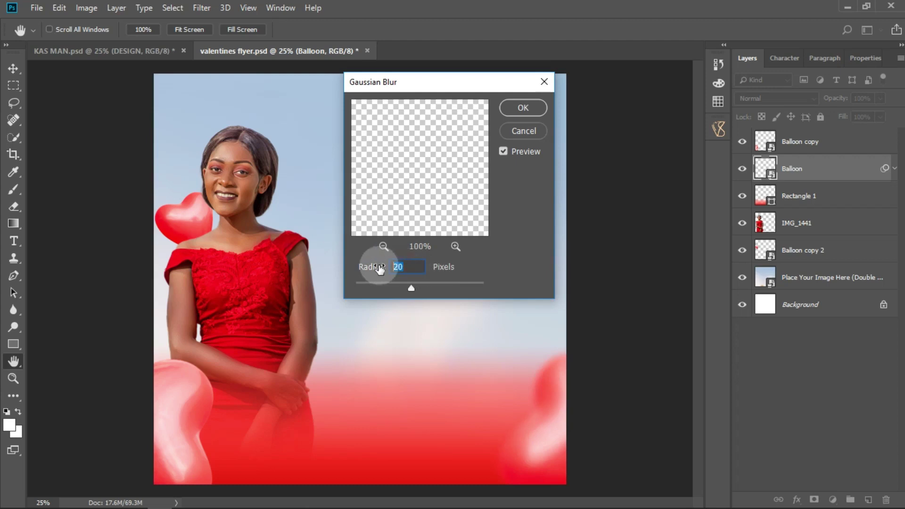
text(10)
click(522, 108)
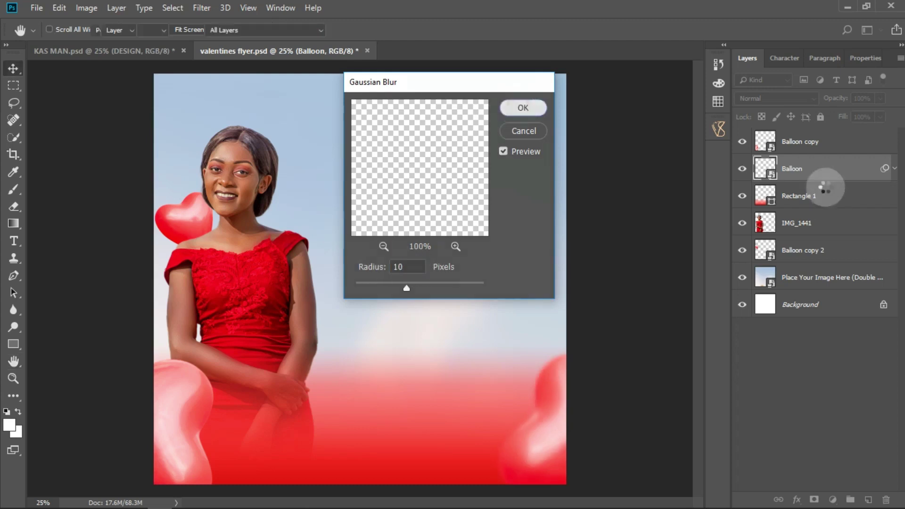
Reapply the same Gaussian Blur to Balloon copy and zoom out to the whole flyer.
click(818, 149)
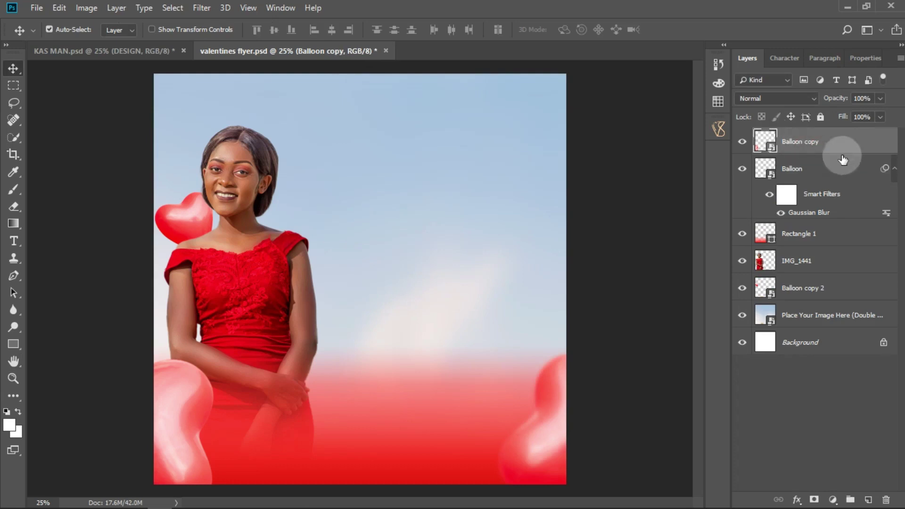
click(894, 168)
click(201, 8)
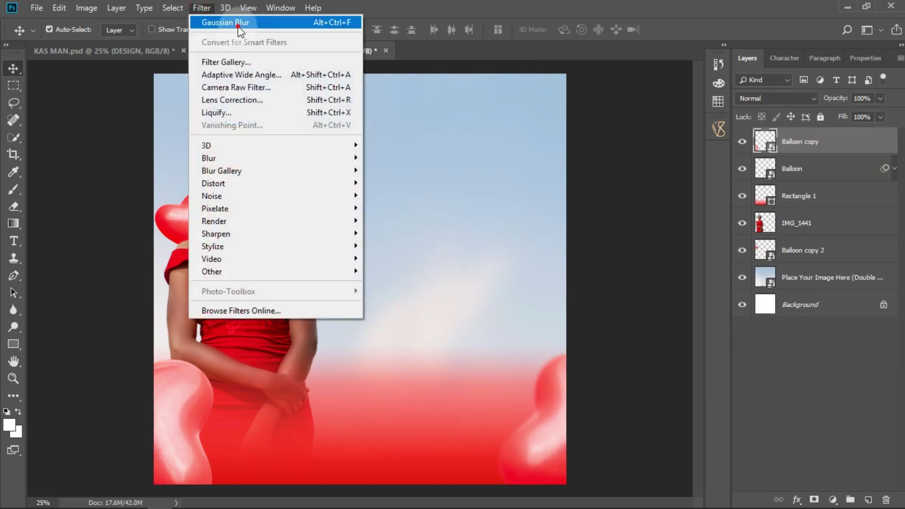
click(238, 25)
click(529, 110)
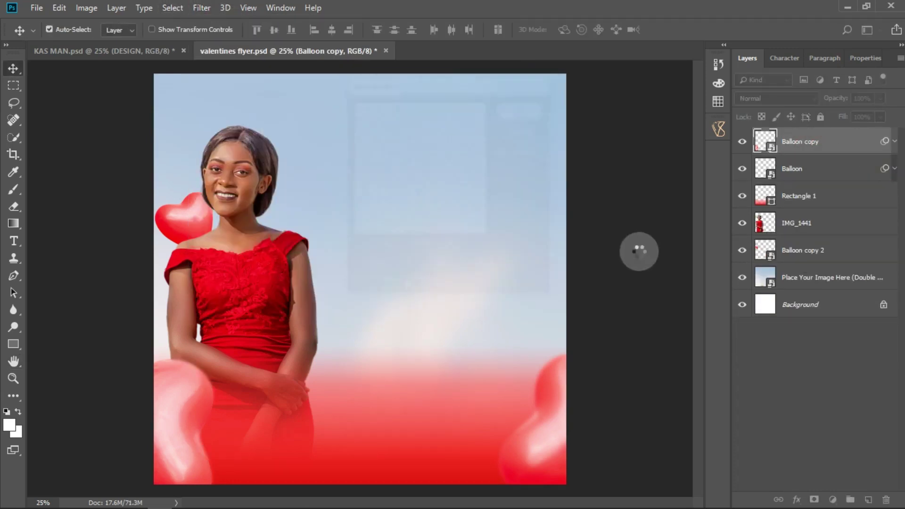
key(ctrl+minus)
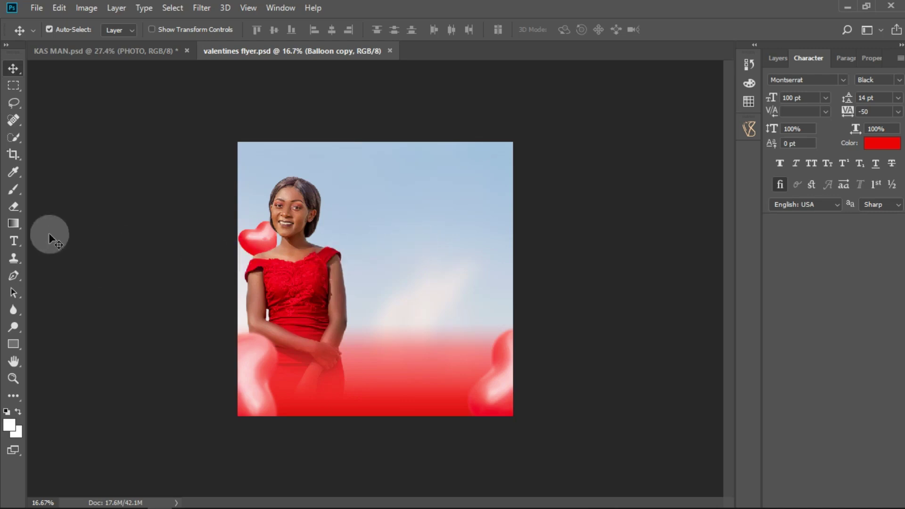
Type 'photo' in All Caps right of the woman's head and set it to 110 pt.
click(13, 240)
click(370, 247)
text(photo)
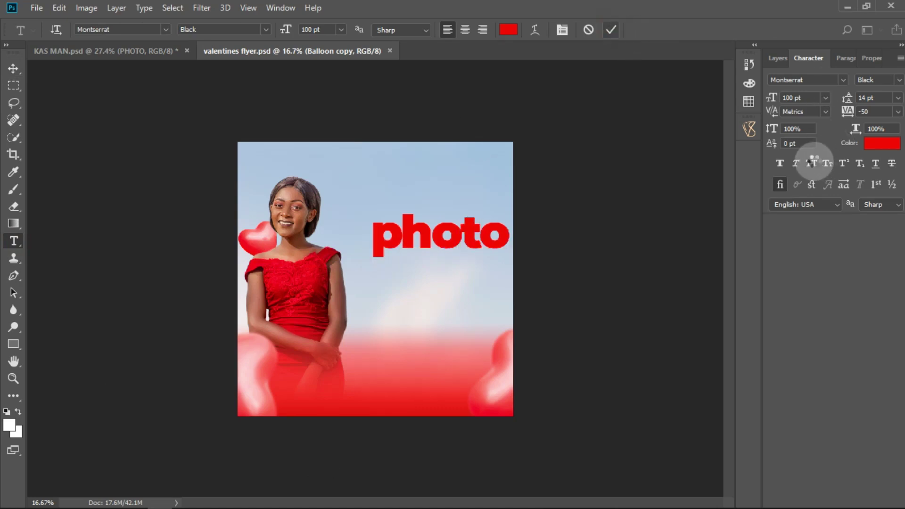
click(813, 162)
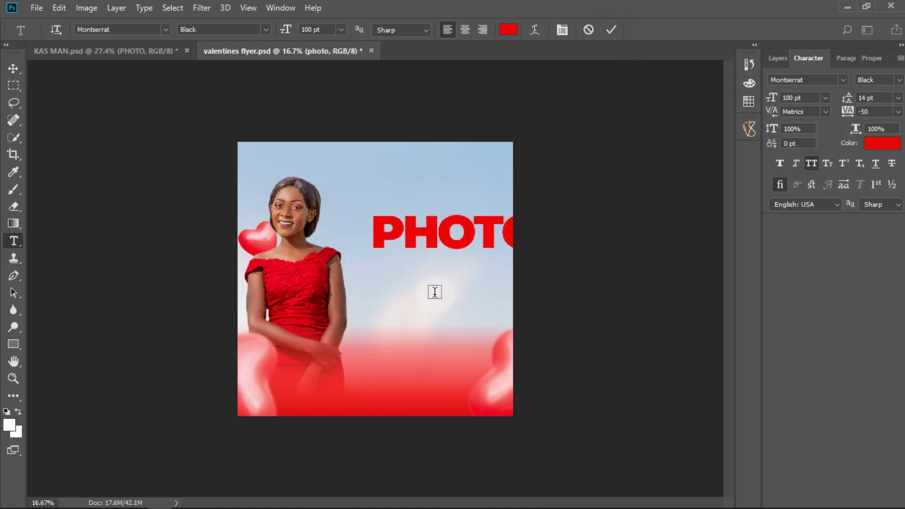
drag(450, 289, 415, 291)
click(611, 30)
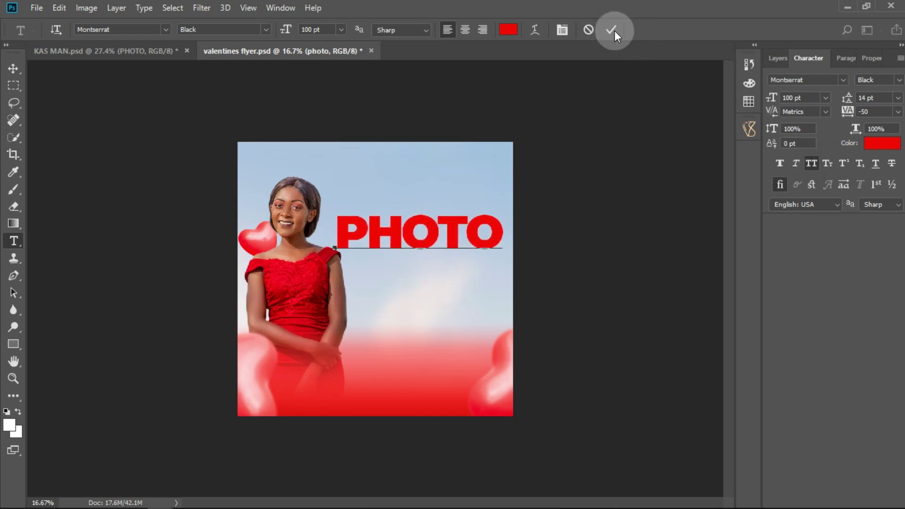
click(792, 98)
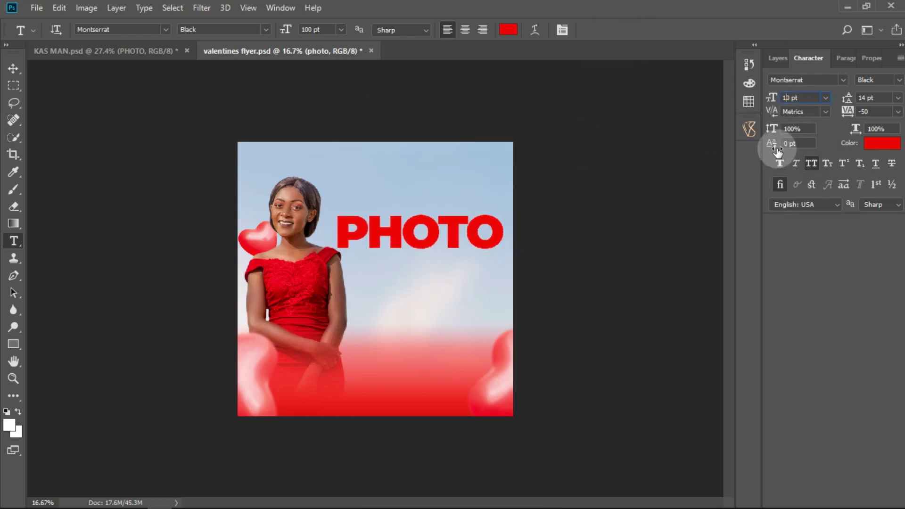
text(1)
key(Return)
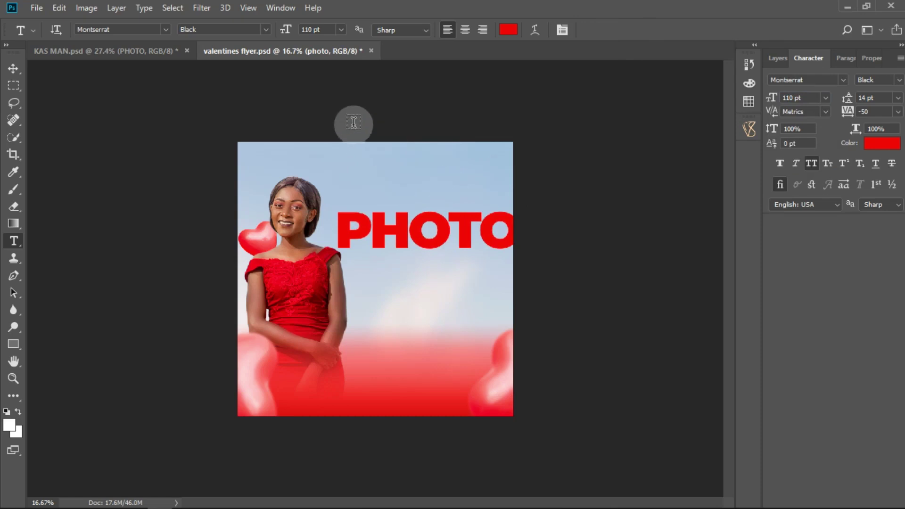
Rotate PHOTO by -3.5°, move it up beside her head and narrow it slightly.
key(ctrl+t)
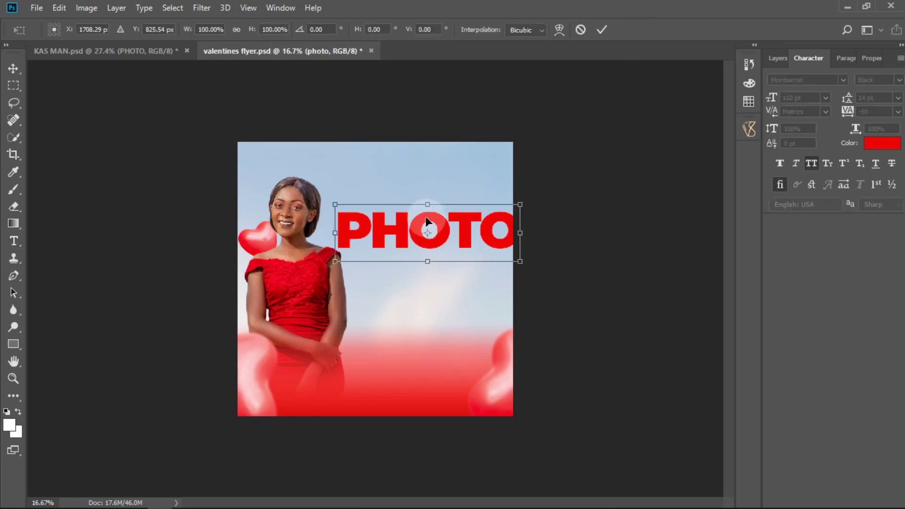
click(312, 29)
key(BackSpace)
text(-3)
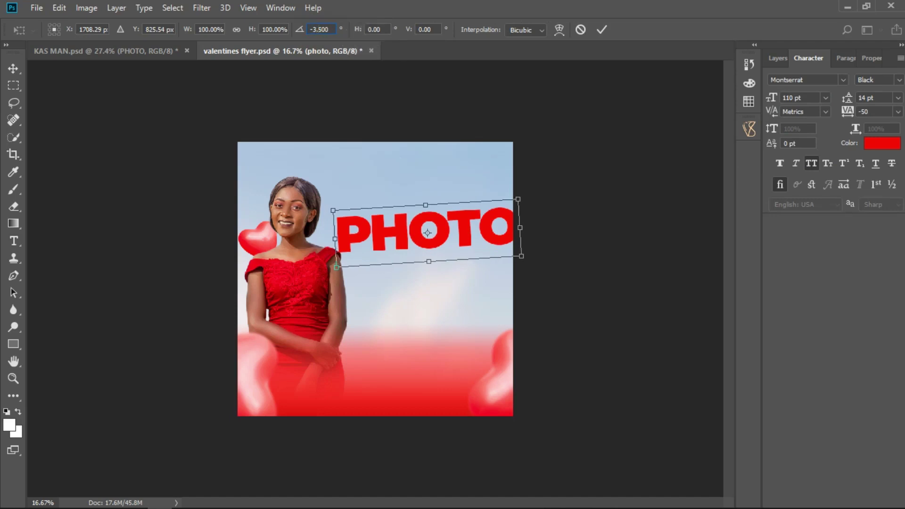
mouse_move(443, 248)
mouse_down()
mouse_move(446, 239)
mouse_move(438, 244)
mouse_up()
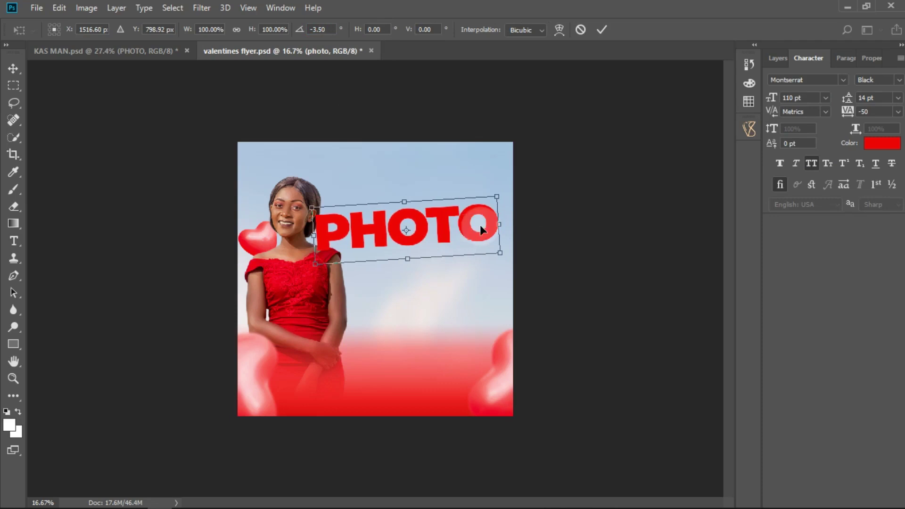
drag(499, 224, 493, 223)
click(601, 29)
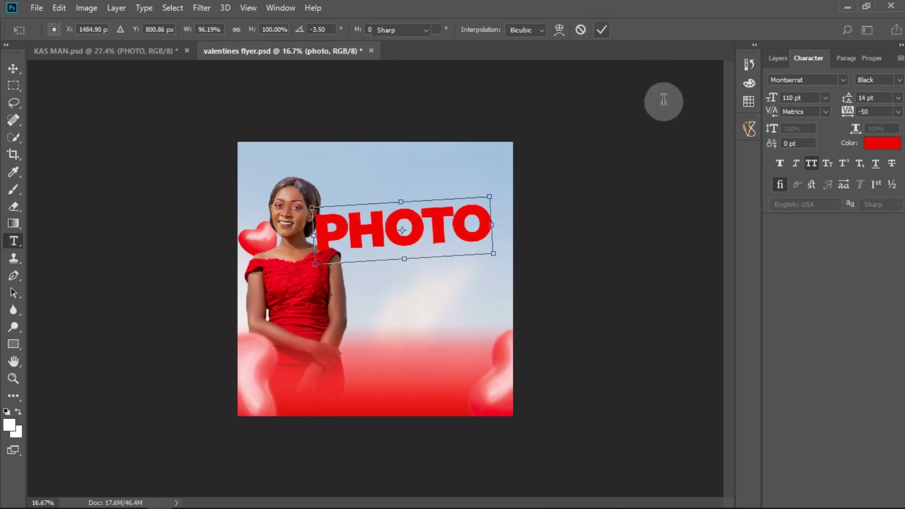
click(775, 61)
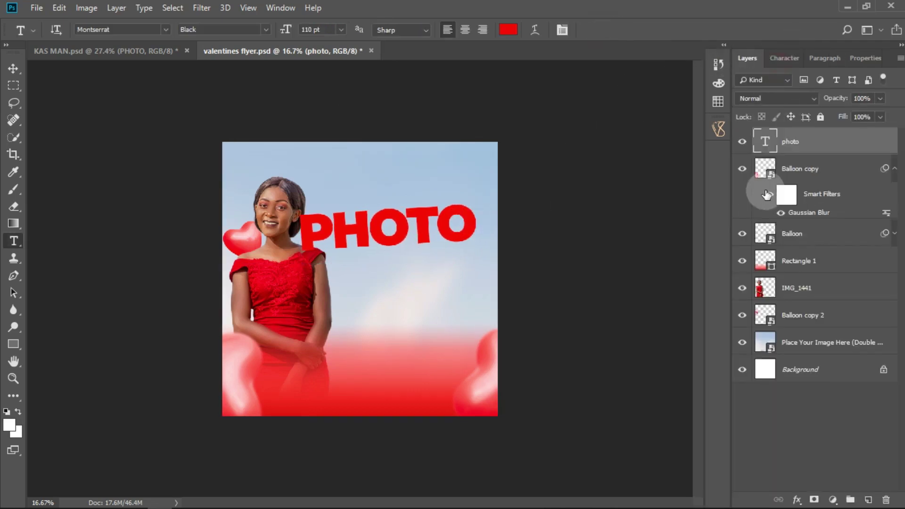
Drag the photo layer beneath IMG_1441 and nudge PHOTO left with two Shift+Left presses.
click(892, 170)
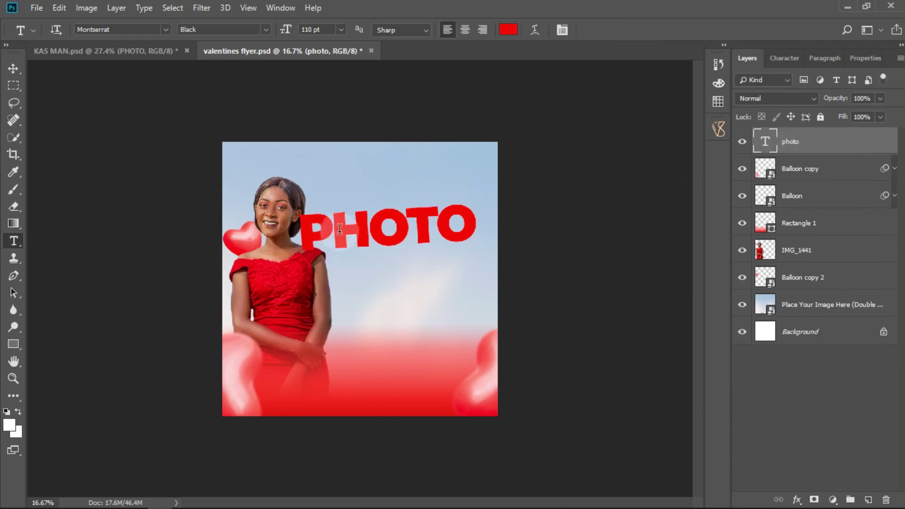
click(16, 69)
click(393, 232)
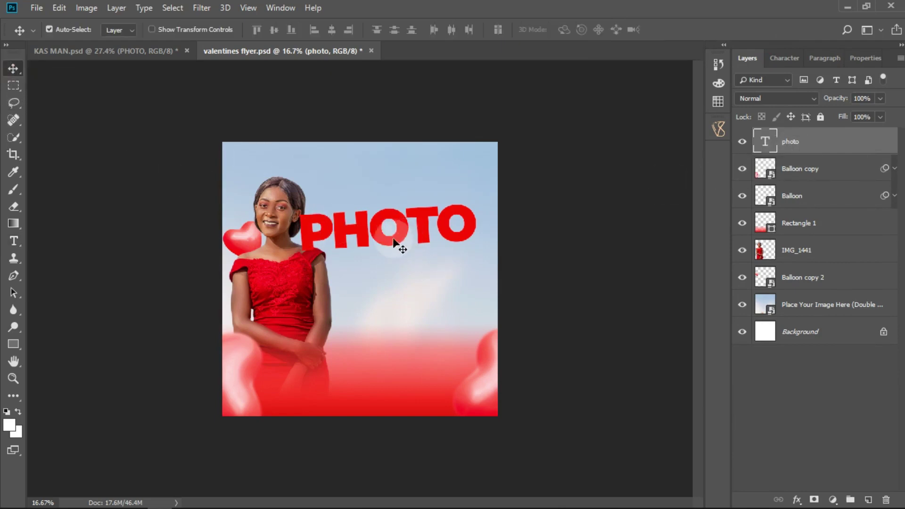
click(673, 227)
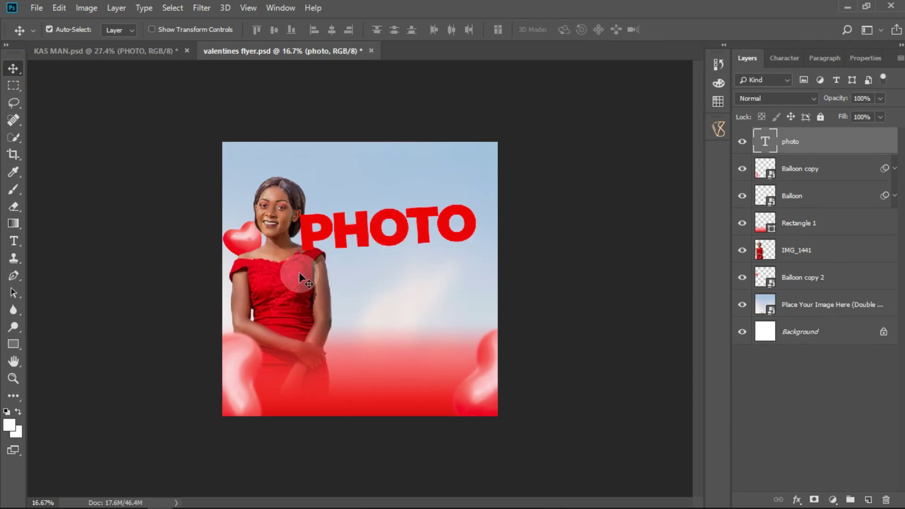
drag(846, 142, 826, 257)
click(539, 273)
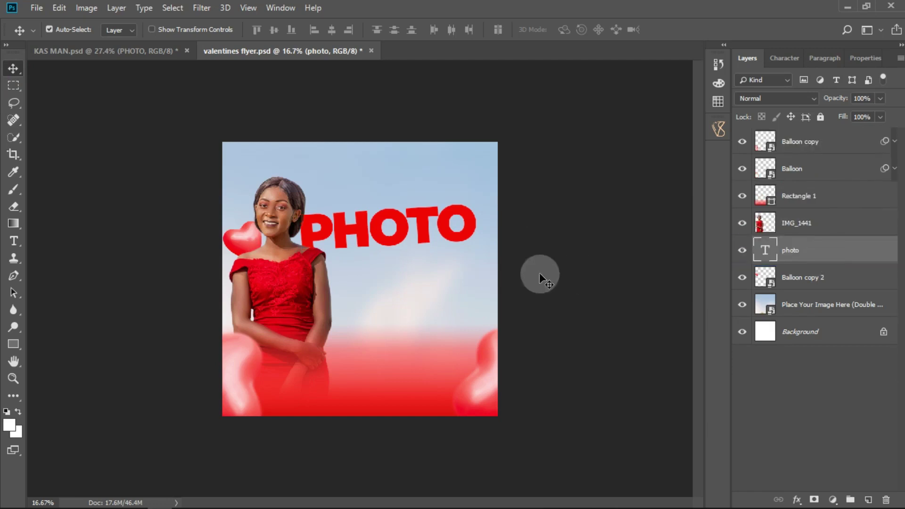
key(shift+Left)
key(shift+Left)
key(shift+Left)
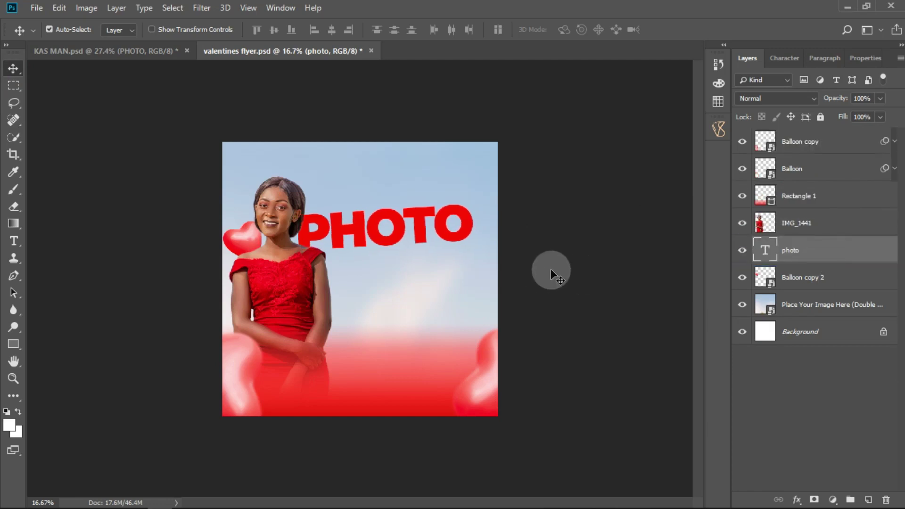
key(shift+Left)
key(shift+Left)
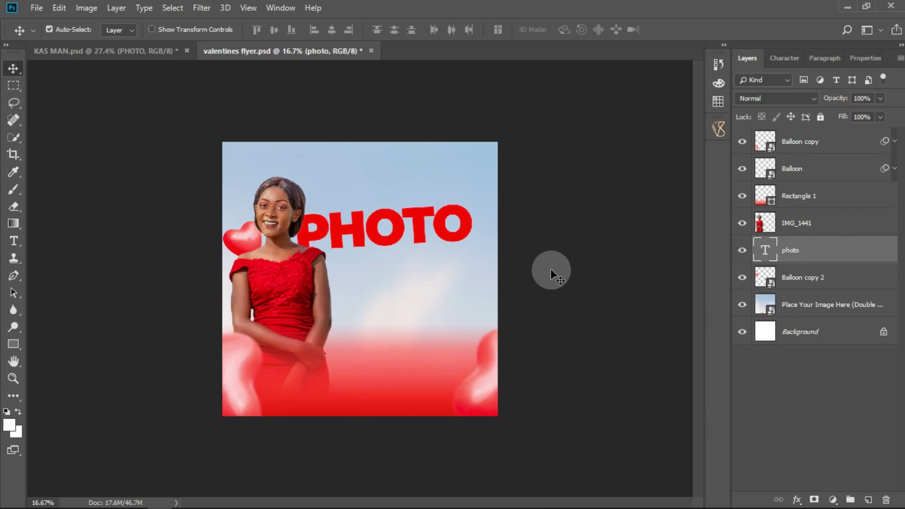
Group the photo text layer into a new group named 'text'.
click(849, 499)
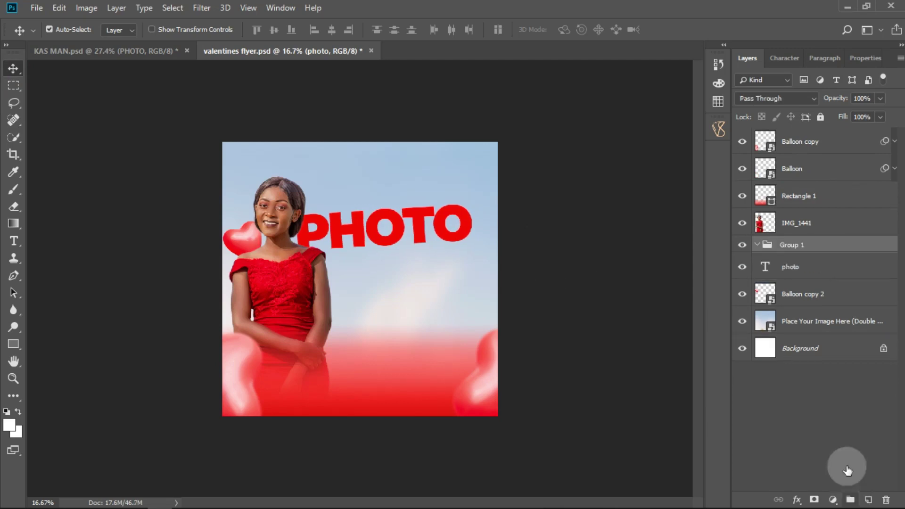
click(798, 244)
text(tex)
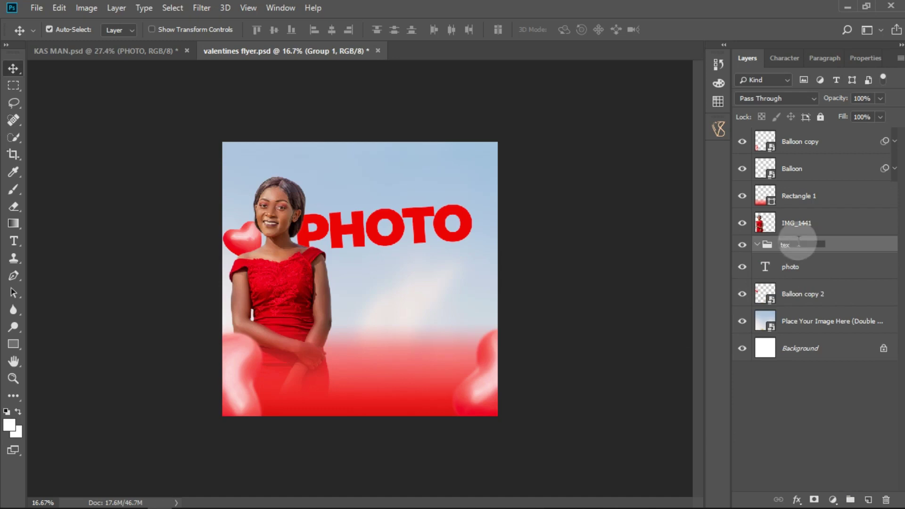
key(Return)
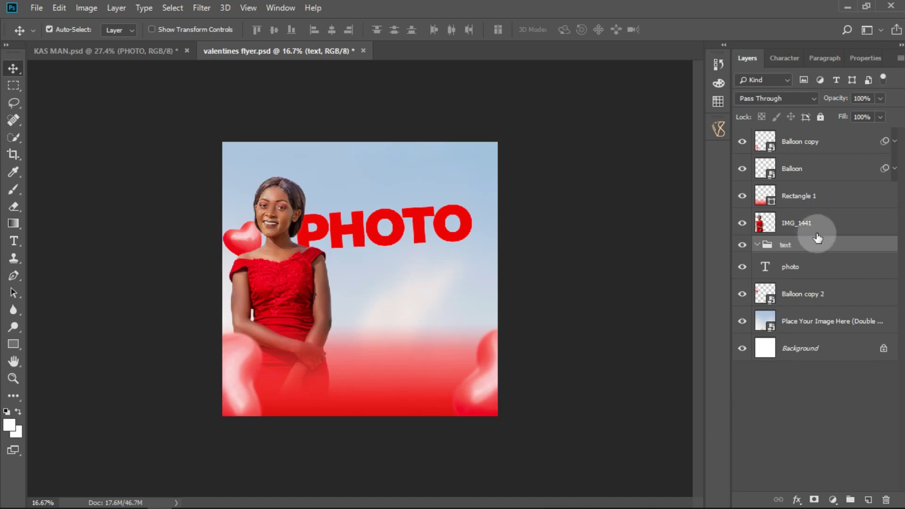
click(838, 262)
click(763, 245)
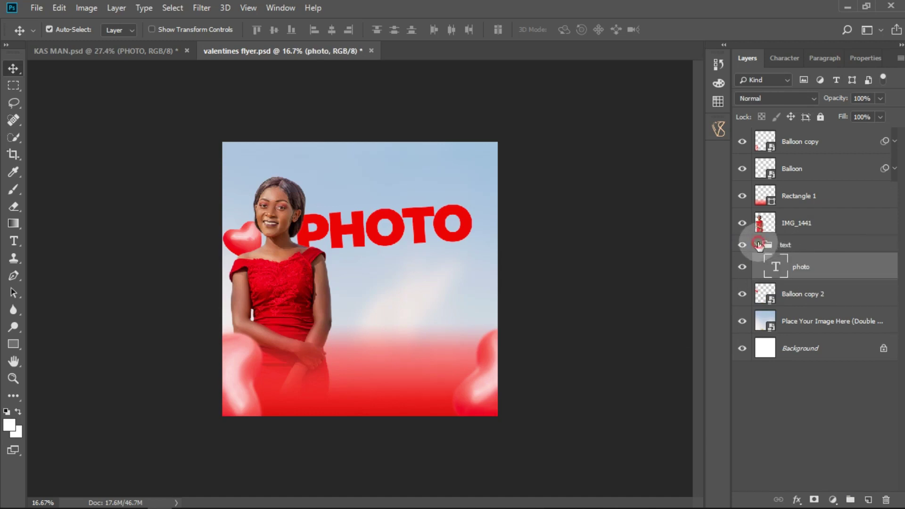
Create a new group named 'BG' at the top of the layer stack.
click(849, 499)
click(798, 249)
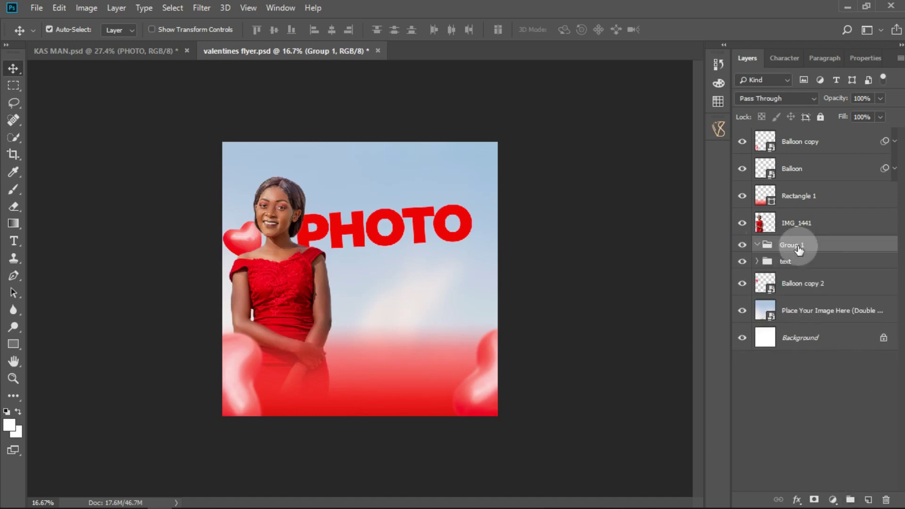
drag(809, 249, 805, 130)
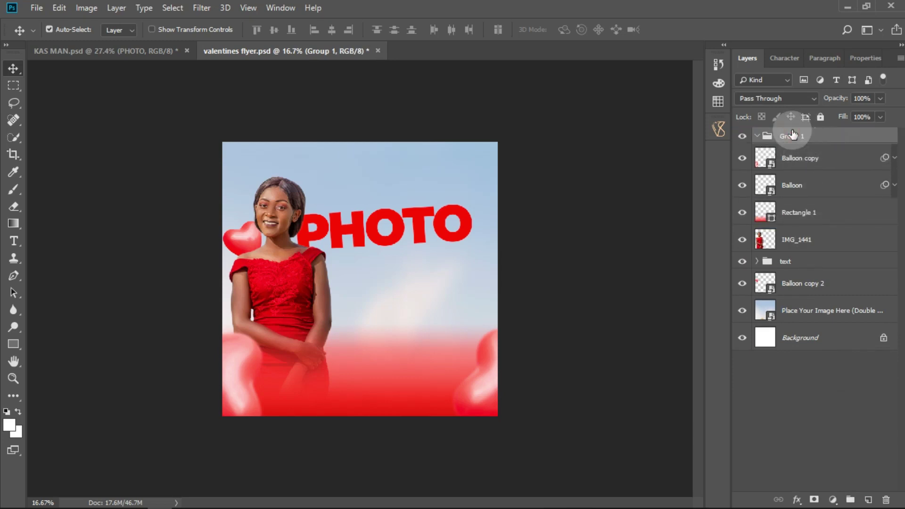
text(BG)
key(Return)
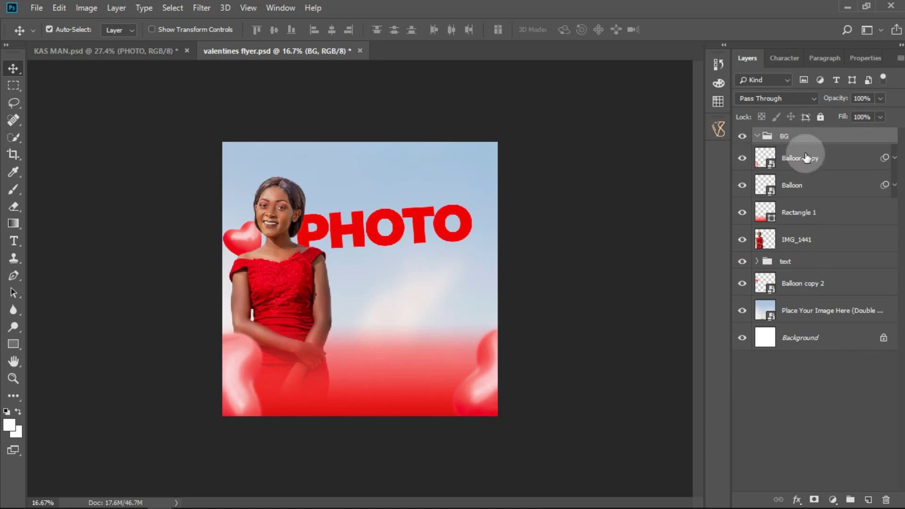
Unlock the Background layer and move every layer from Layer 0 to Balloon copy into BG.
shift+click(812, 182)
shift+click(805, 261)
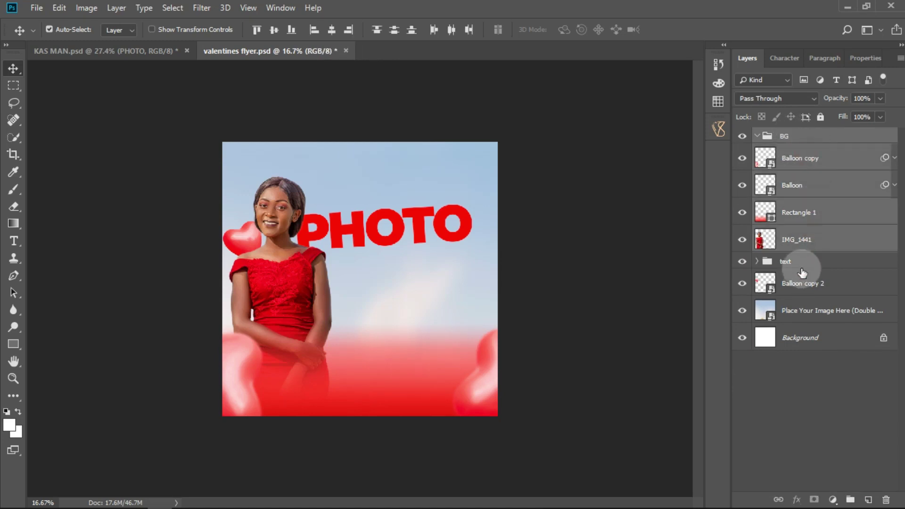
click(883, 337)
shift+click(847, 156)
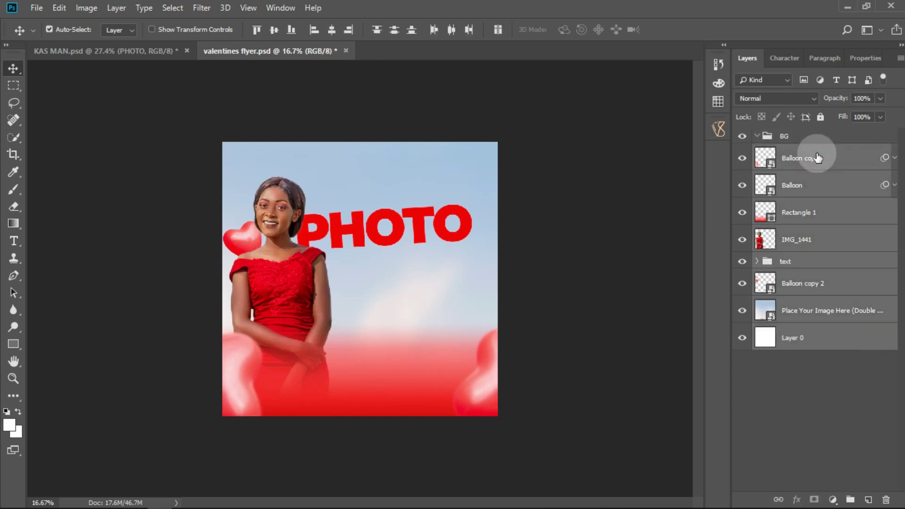
click(815, 135)
click(757, 136)
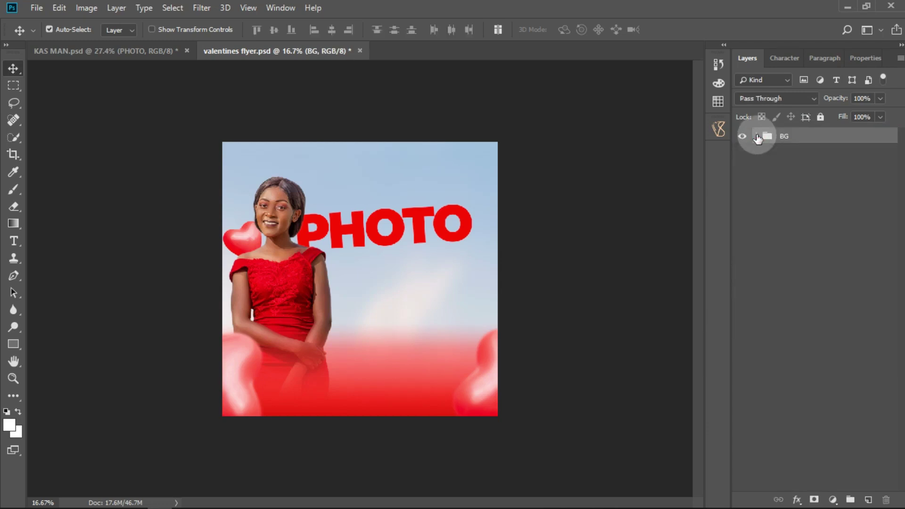
click(757, 136)
click(757, 136)
click(757, 136)
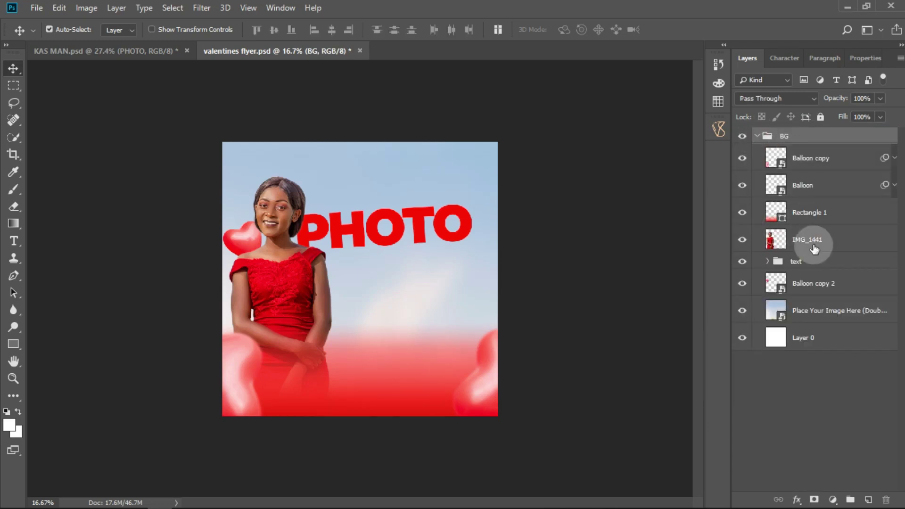
click(767, 261)
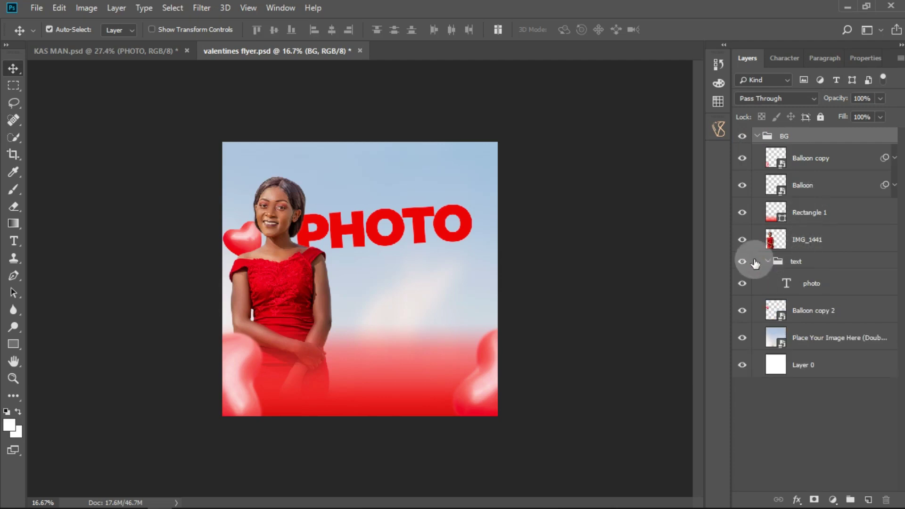
click(14, 240)
Type 'VALENTINES' at 60 pt above PHOTO.
click(332, 188)
click(341, 29)
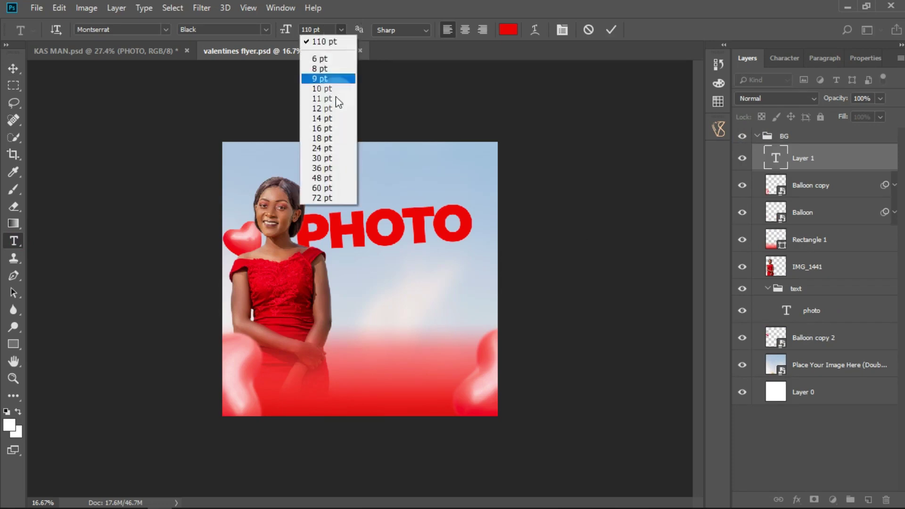
click(332, 188)
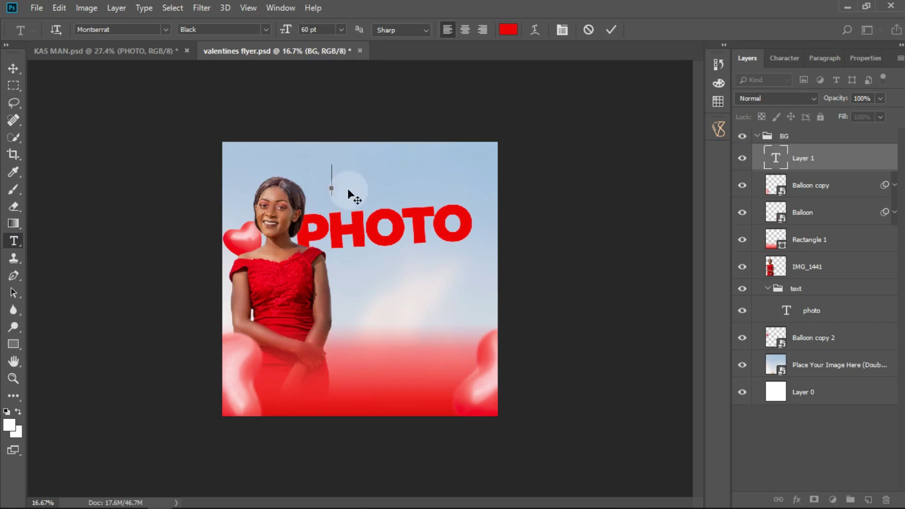
text(VALENTINE)
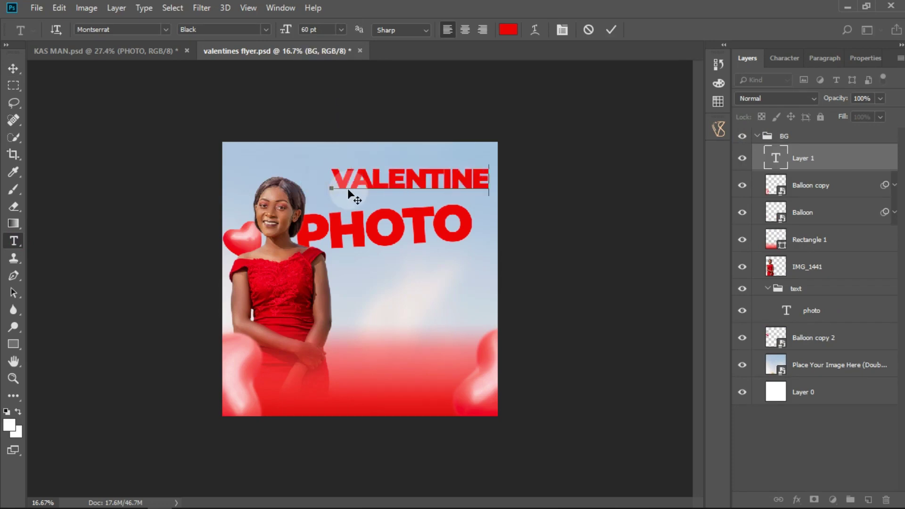
text(S)
click(611, 29)
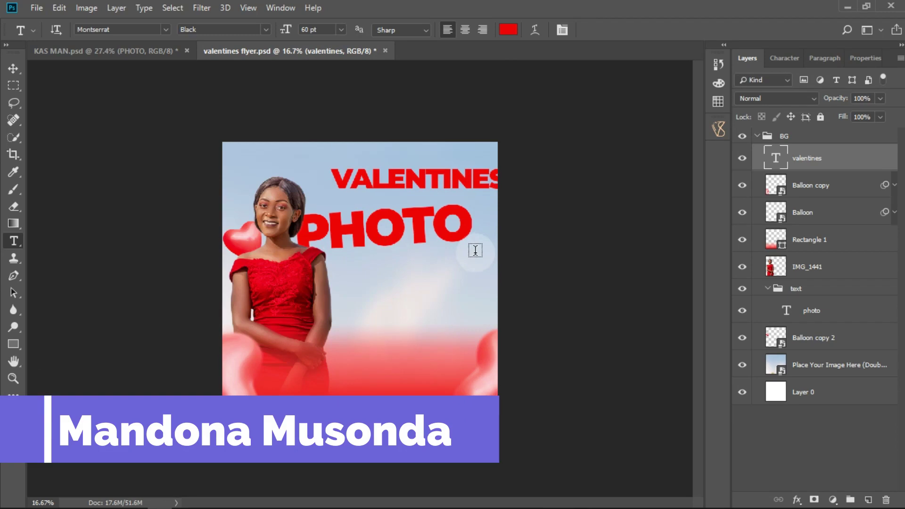
Rotate VALENTINES by -3.5° and move it just above PHOTO.
key(ctrl+t)
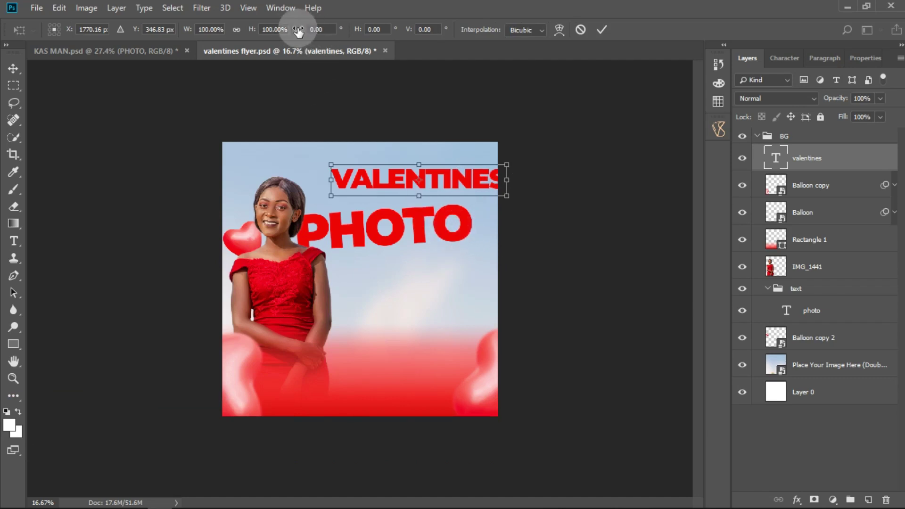
click(322, 28)
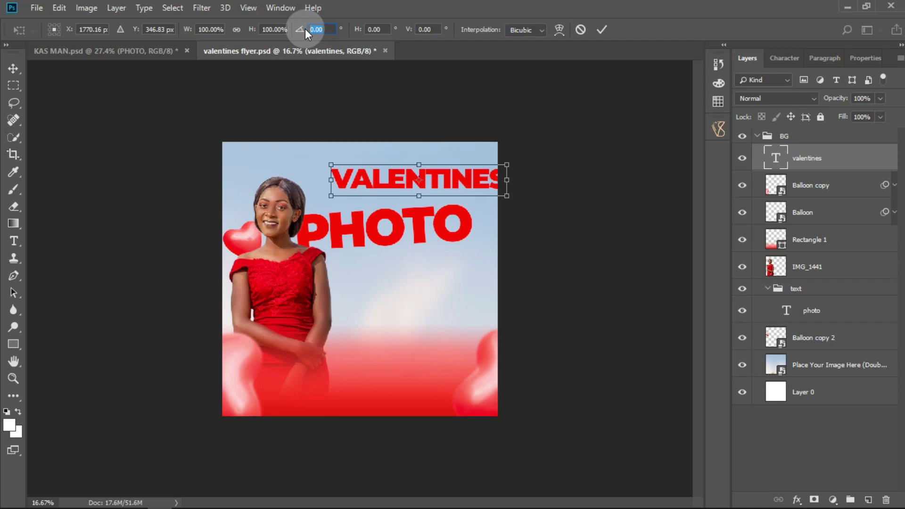
text(-3.5)
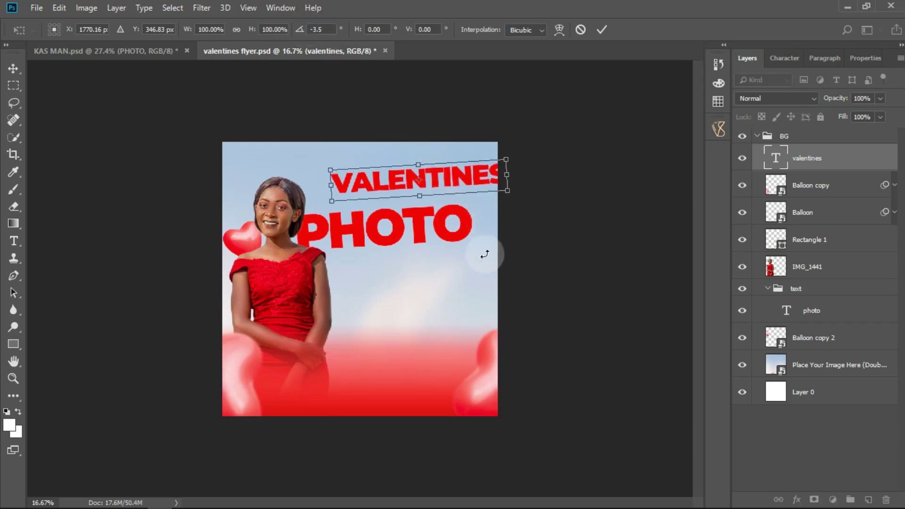
drag(462, 174, 441, 186)
click(602, 30)
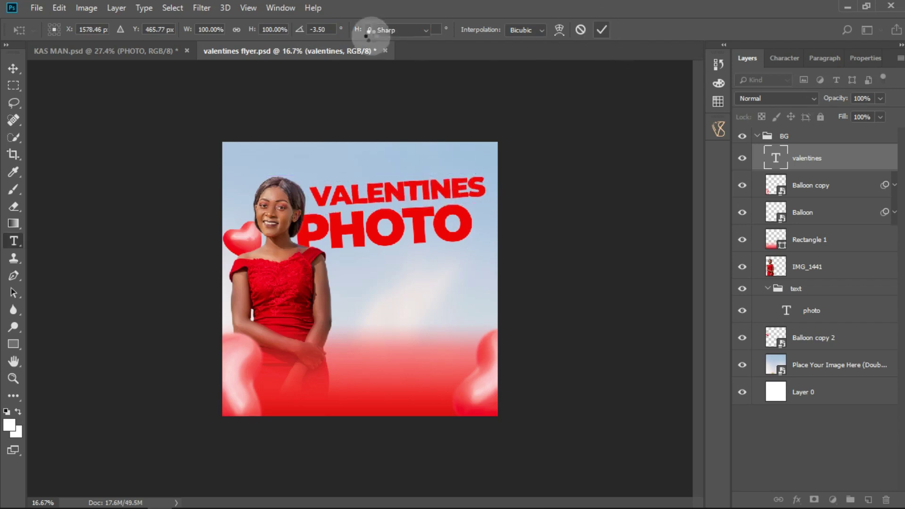
Reduce the VALENTINES font size to 40 pt.
click(341, 29)
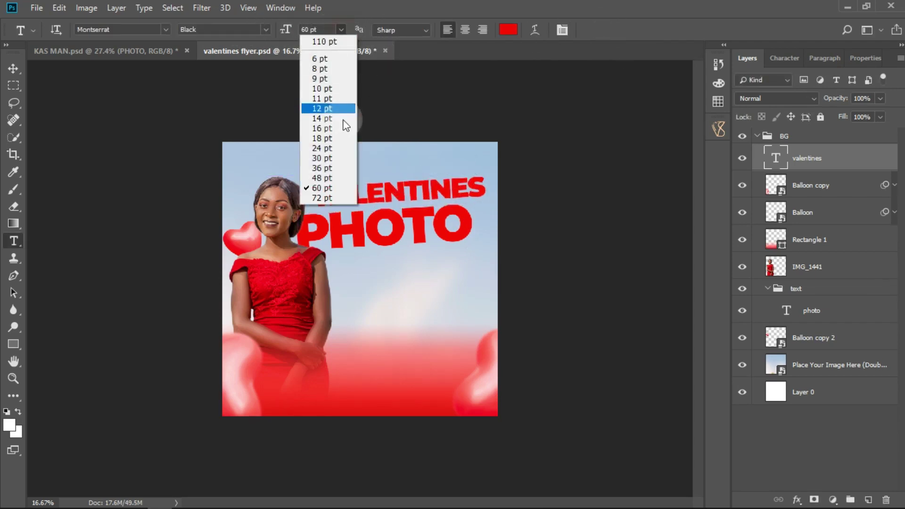
click(328, 168)
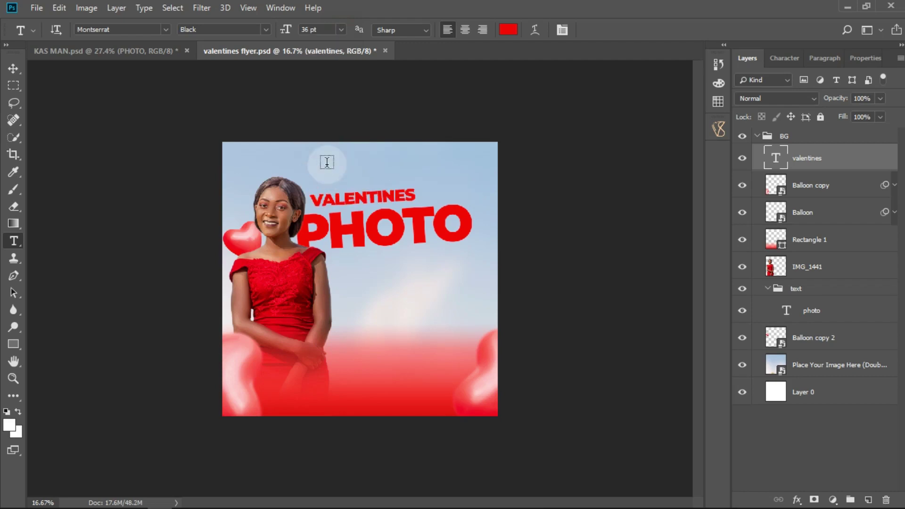
click(311, 29)
drag(311, 29, 290, 32)
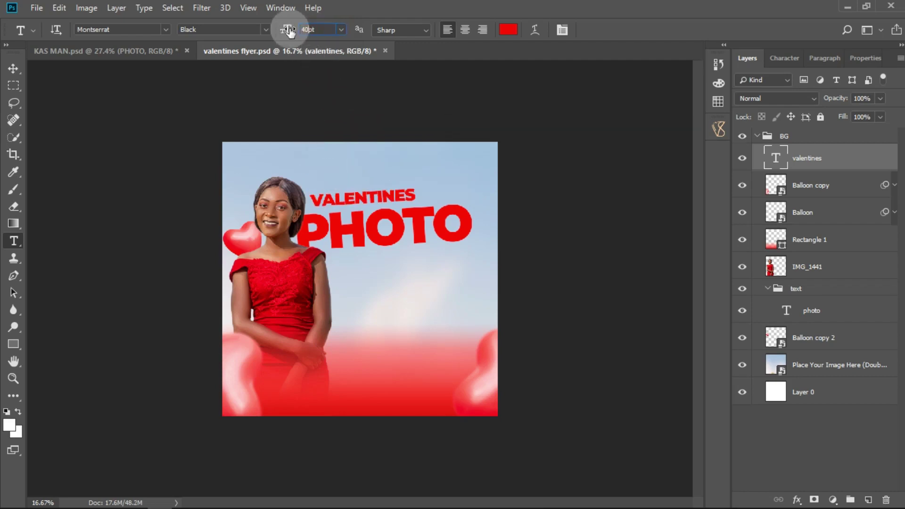
click(290, 30)
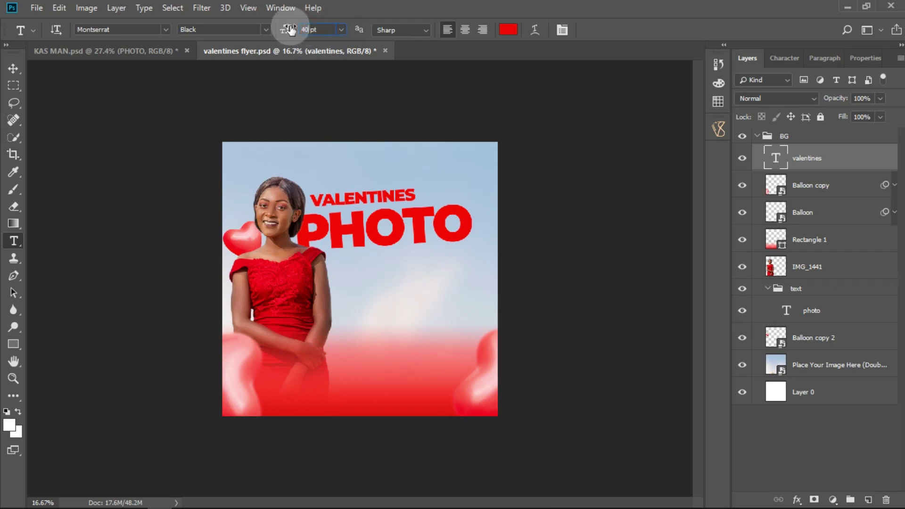
Colour VALENTINES magenta #ff00ff and move its layer into the text group.
click(507, 30)
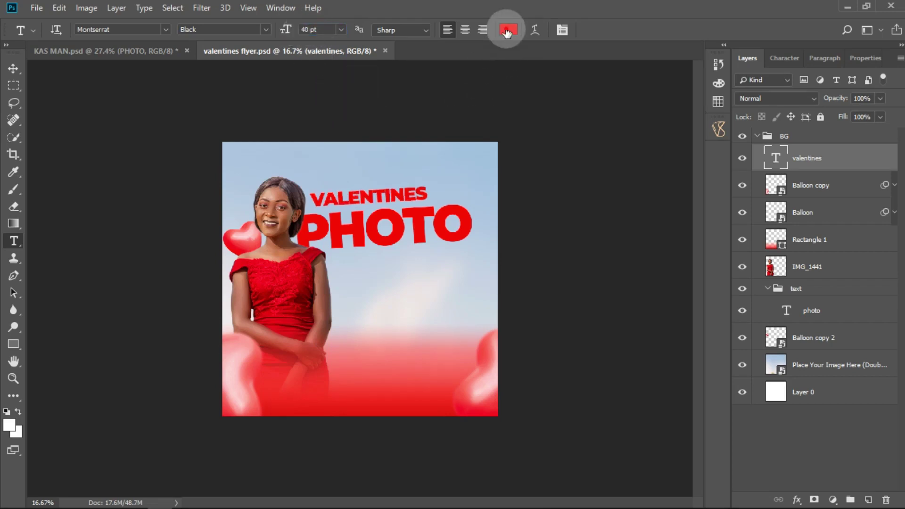
drag(748, 281, 752, 140)
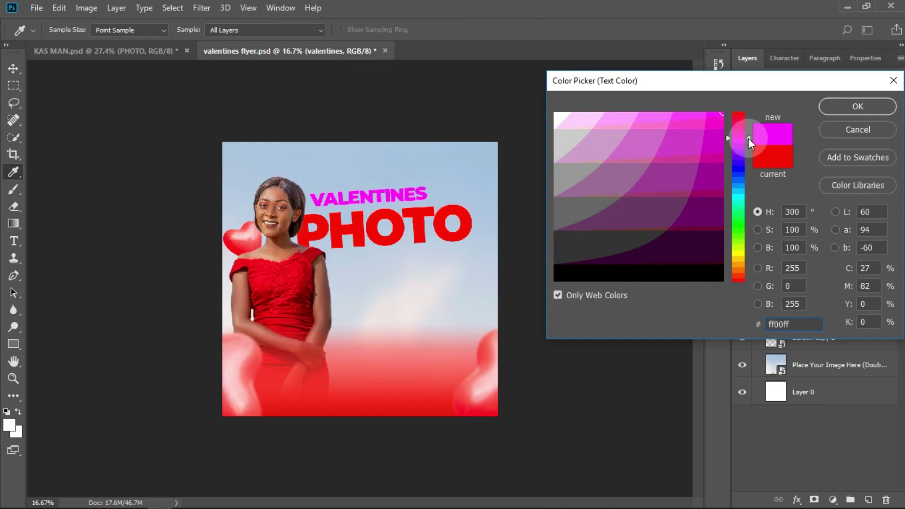
click(848, 107)
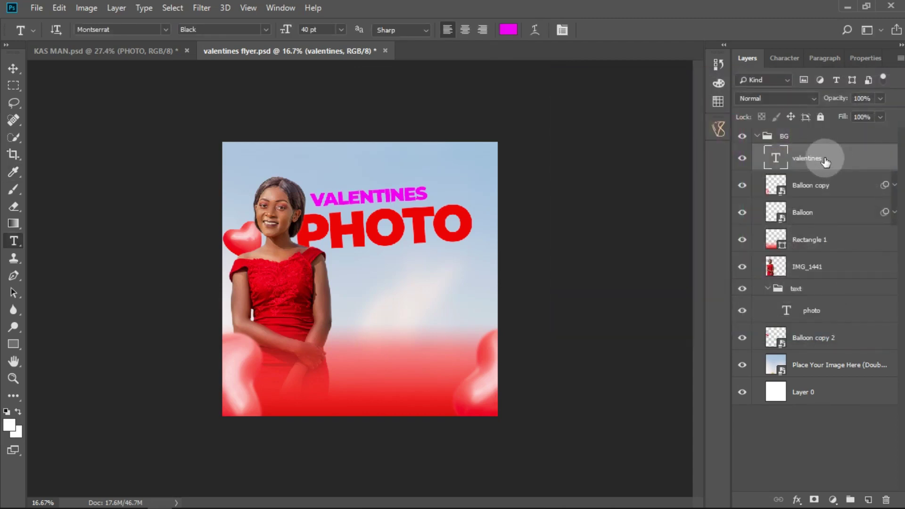
drag(829, 161, 828, 294)
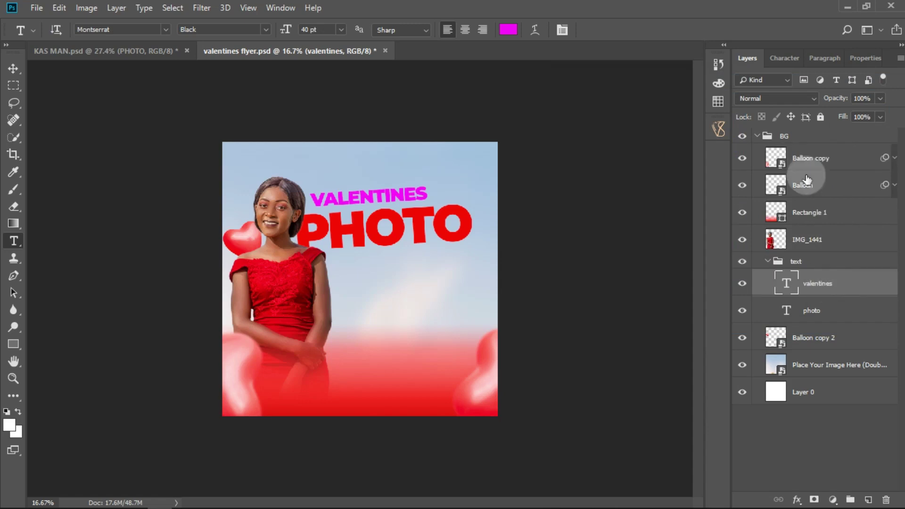
Set the VALENTINES headline to 5 letter tracking and 38 pt font size.
click(785, 57)
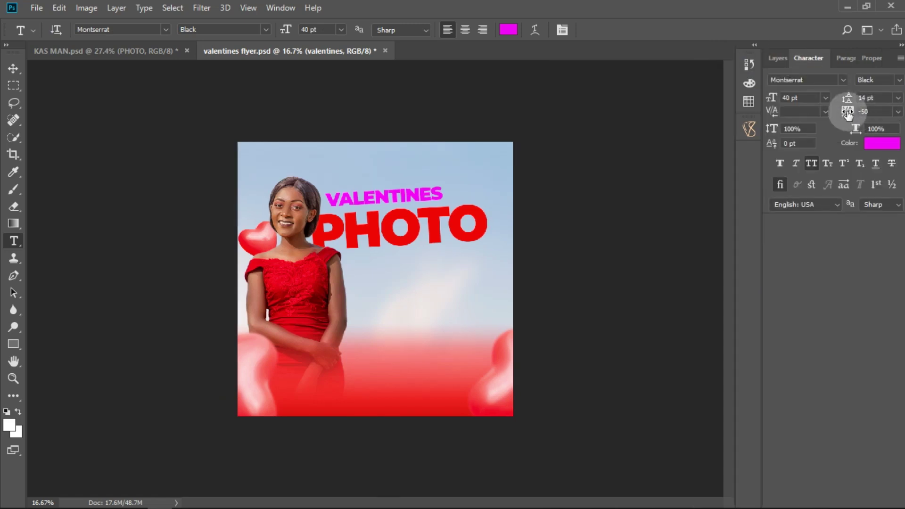
click(898, 112)
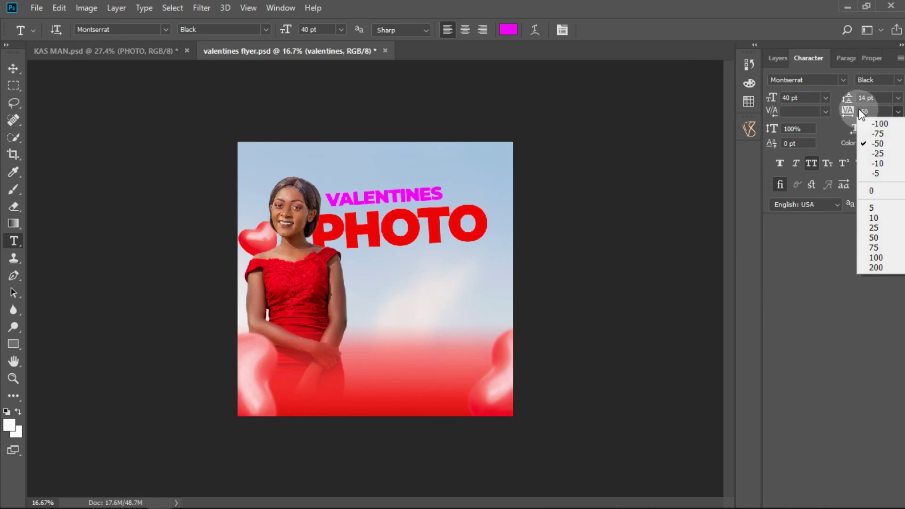
click(878, 188)
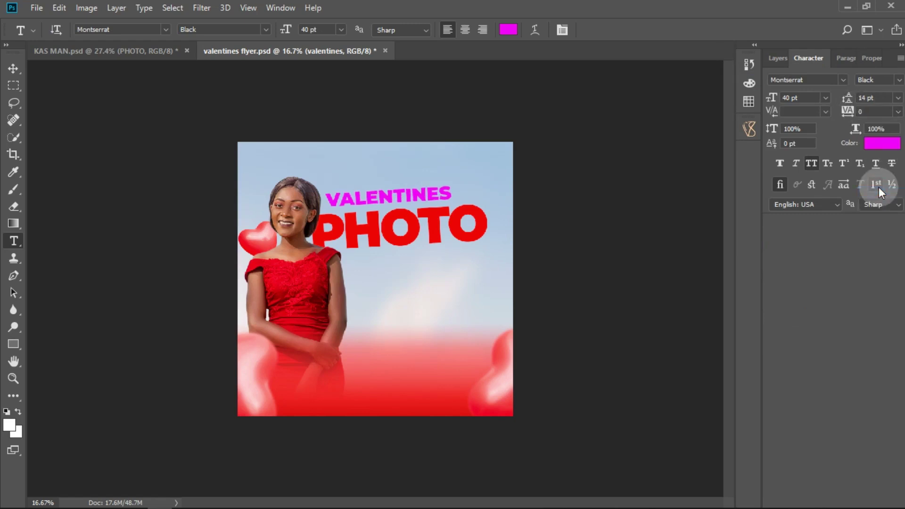
click(897, 112)
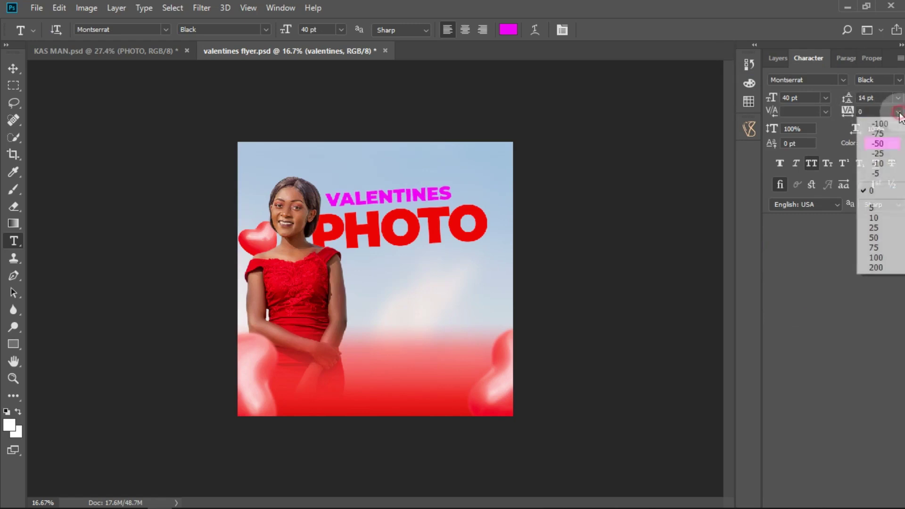
click(875, 211)
drag(308, 29, 301, 29)
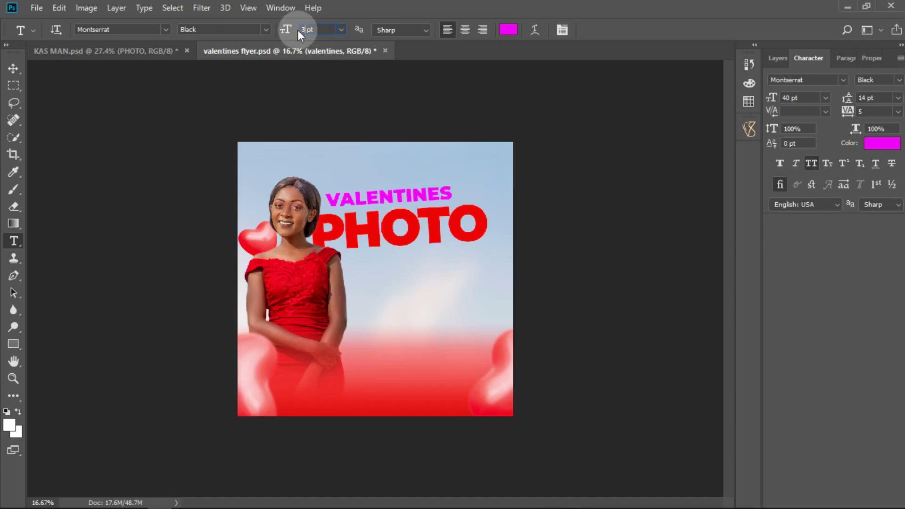
click(14, 69)
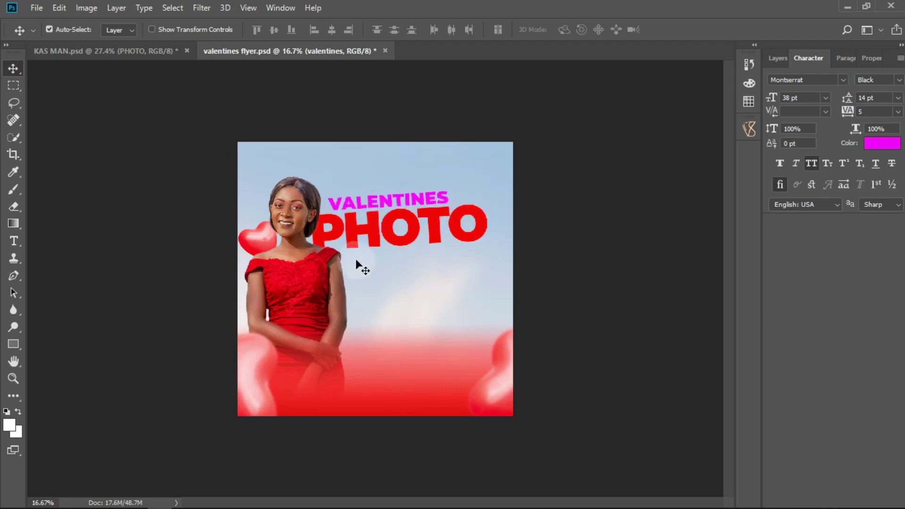
click(14, 241)
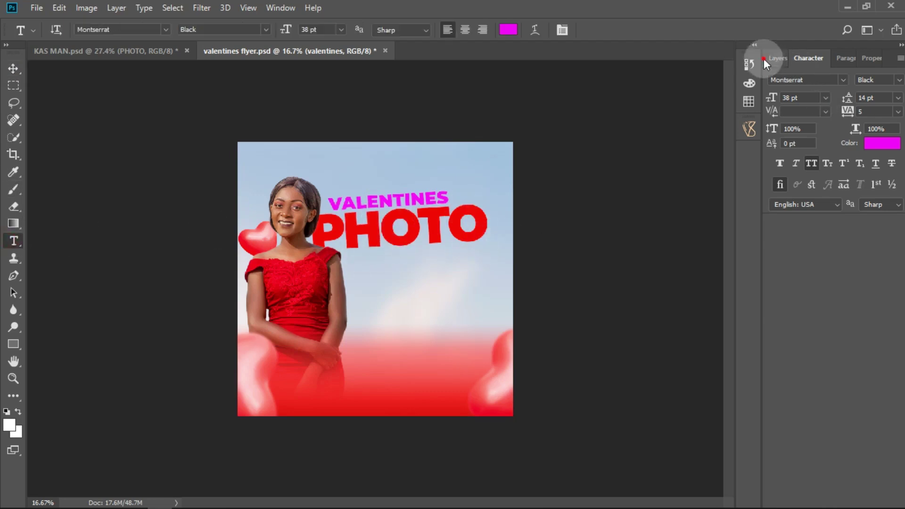
click(777, 58)
Add a SHOOT text line below PHOTO at 48 pt with tracking 5.
click(354, 299)
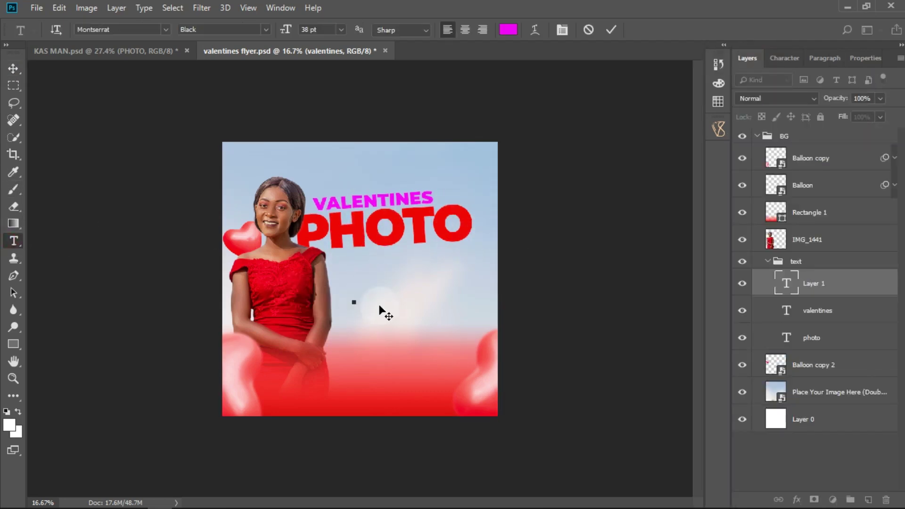
click(669, 38)
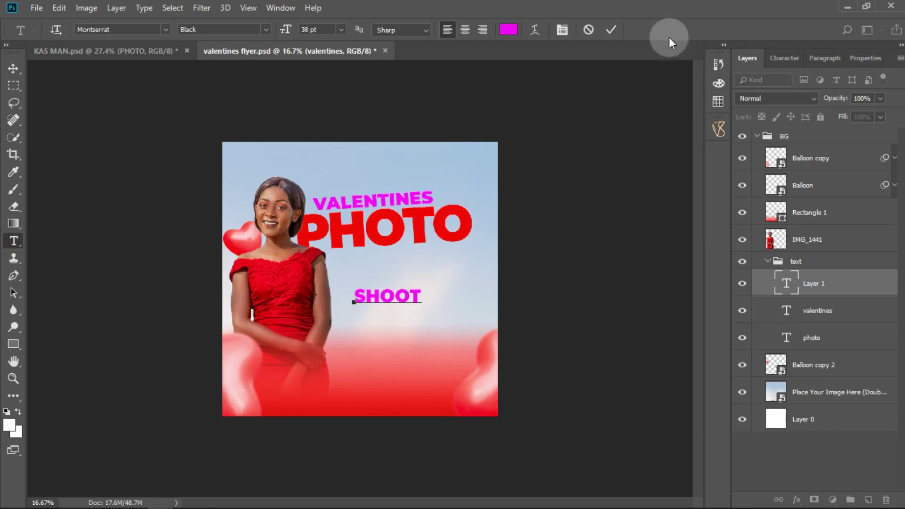
click(614, 28)
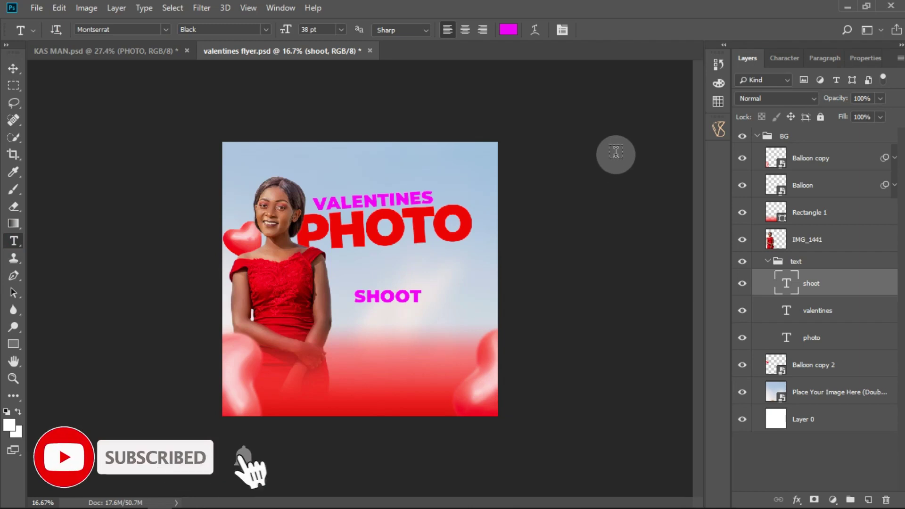
click(790, 64)
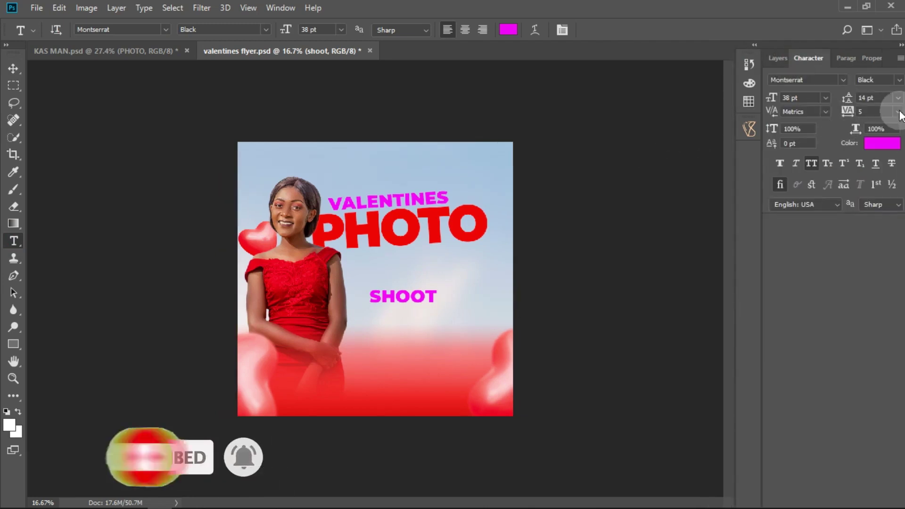
click(899, 111)
click(792, 96)
click(827, 98)
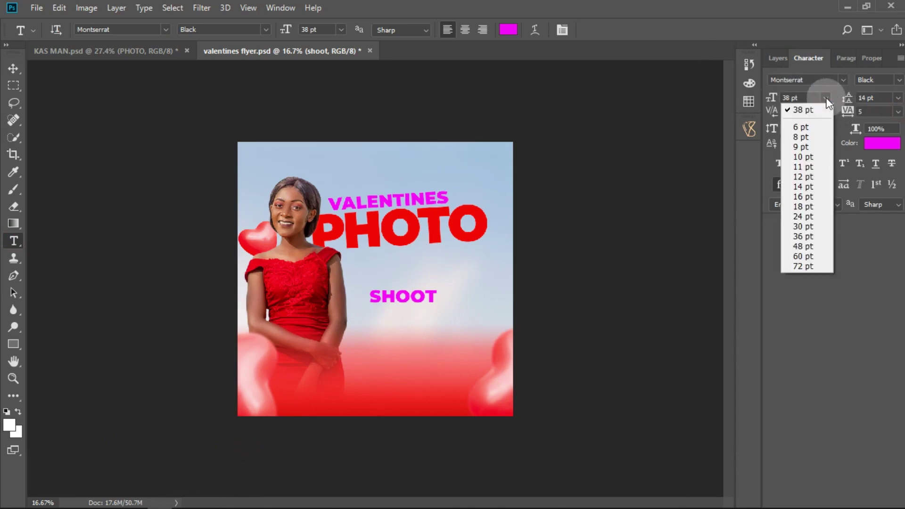
click(802, 246)
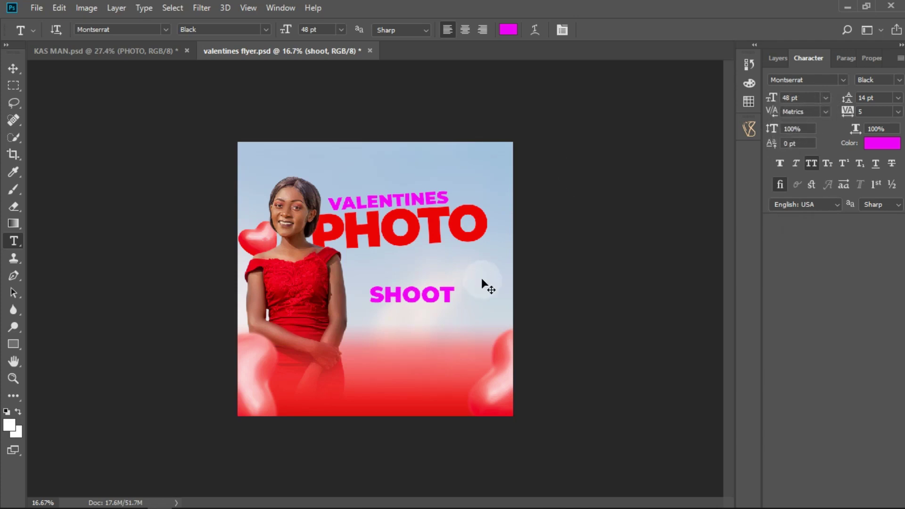
Stretch SHOOT taller, tilt it -3.5°, and move it up under PHOTO.
key(ctrl+t)
drag(411, 283, 412, 270)
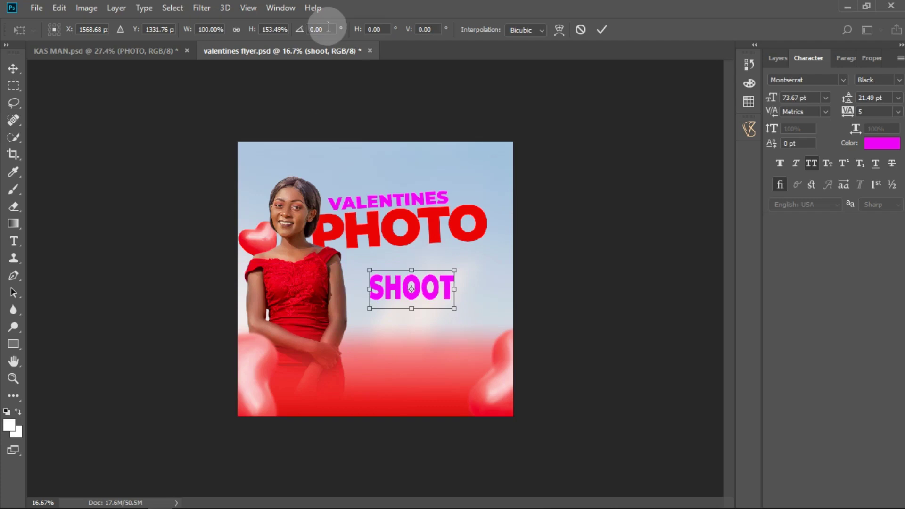
click(297, 30)
text(-)
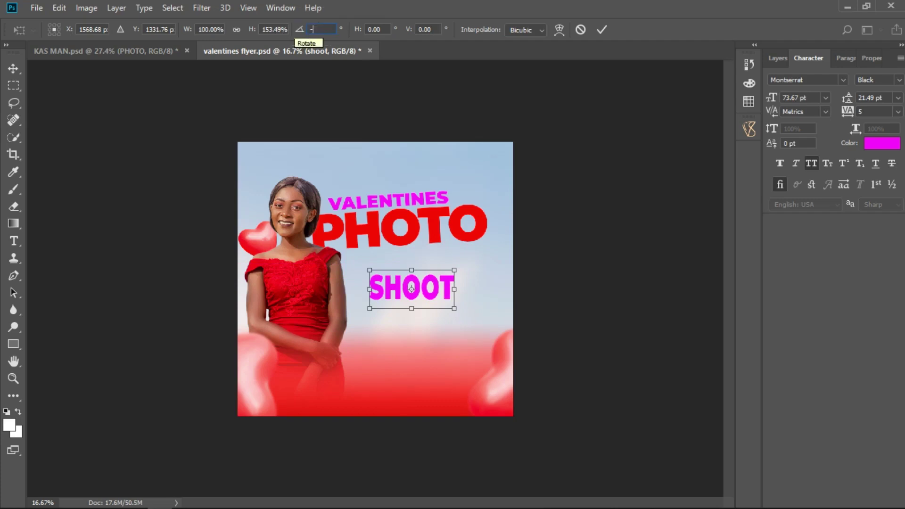
text(3.5)
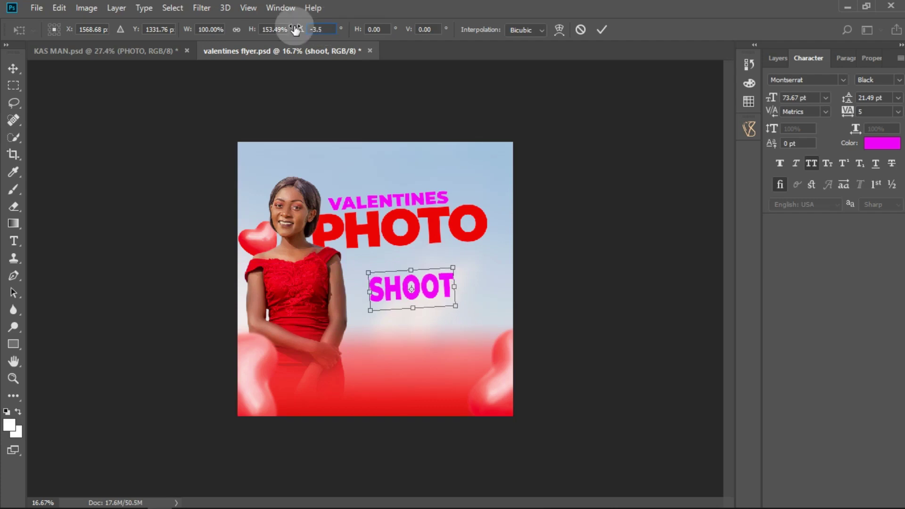
drag(432, 294, 411, 270)
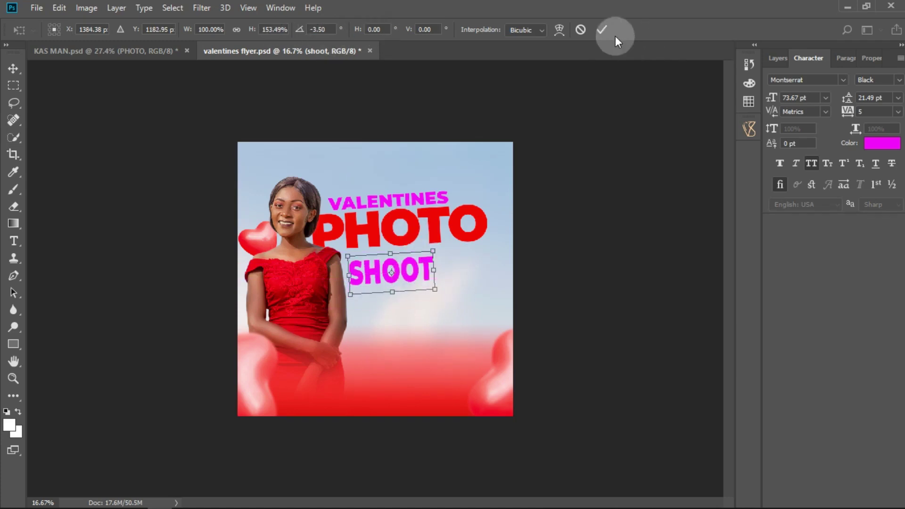
click(602, 30)
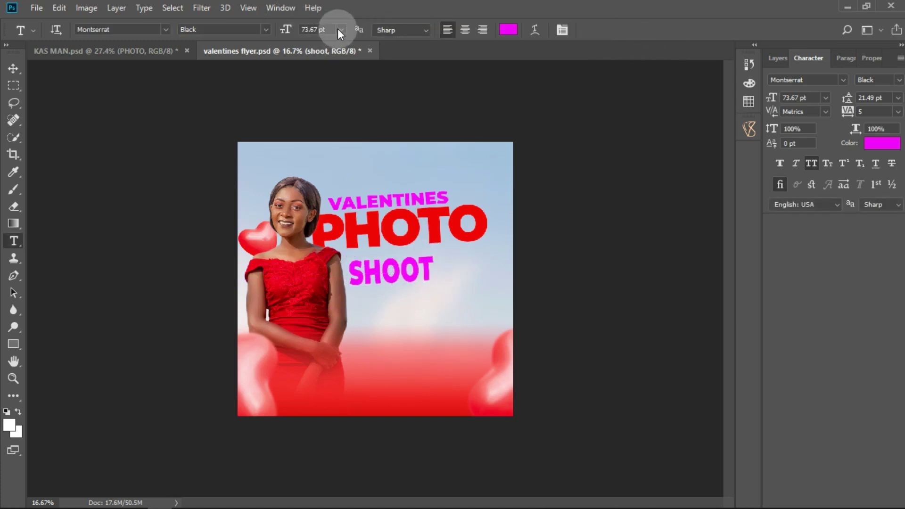
Enlarge SHOOT to 80 pt and nudge it upward.
click(340, 30)
key(Escape)
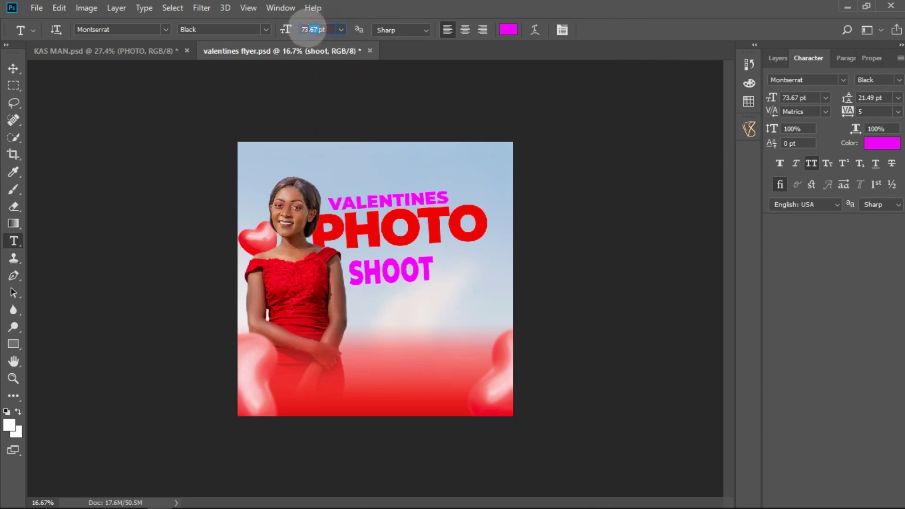
click(297, 30)
text(80pt)
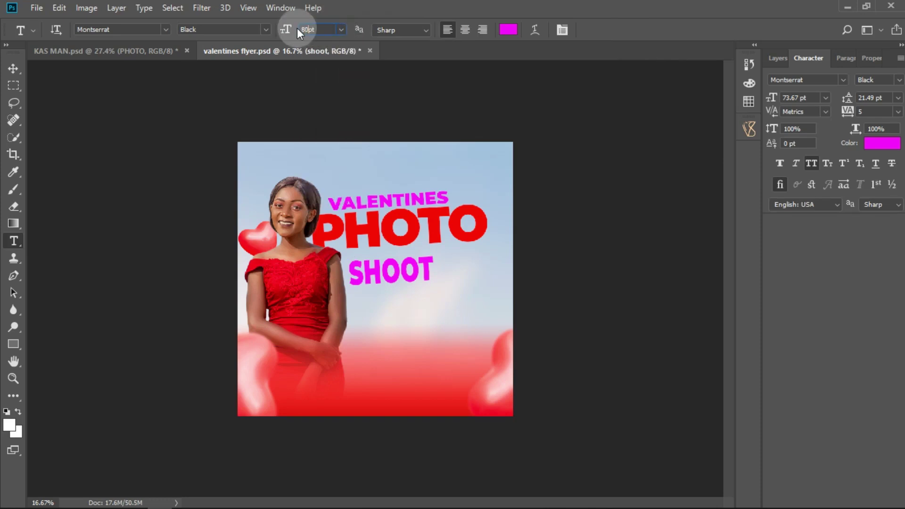
key(Return)
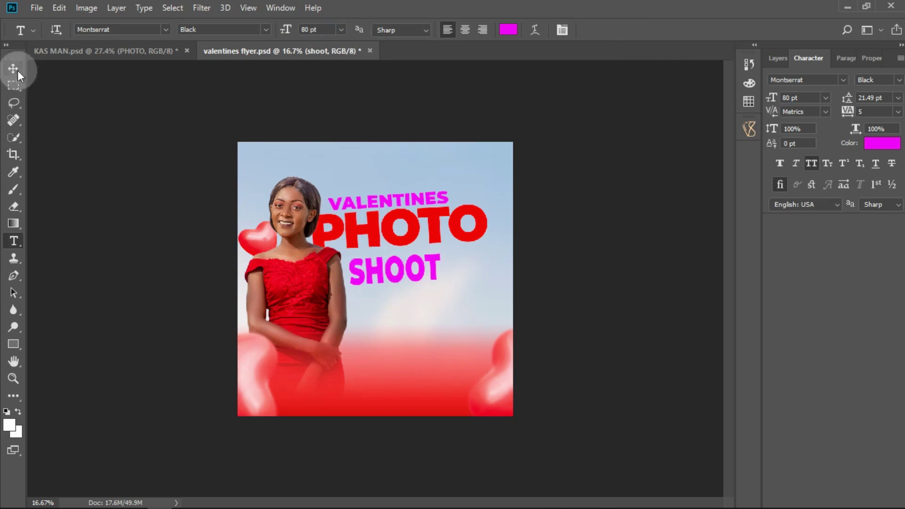
click(13, 68)
key(shift+Up)
key(shift+Up)
key(shift+Up)
key(shift+Up)
key(shift+Up)
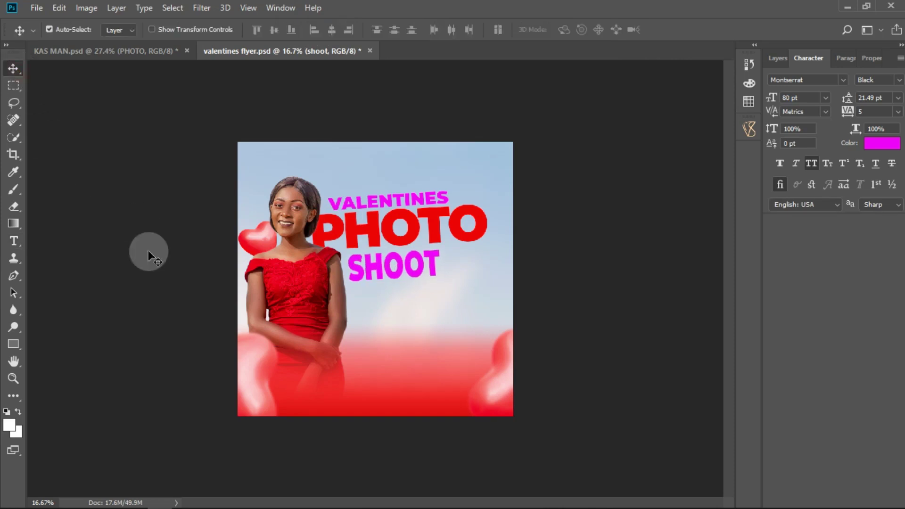
key(shift+Up)
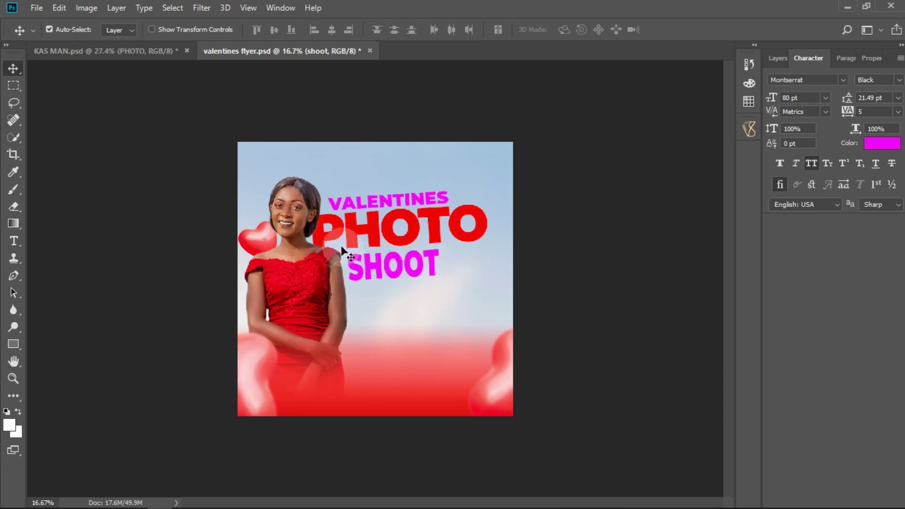
Add a 24 pt PROMOTION text line and move it under SHOOT.
click(13, 241)
click(395, 329)
text(P)
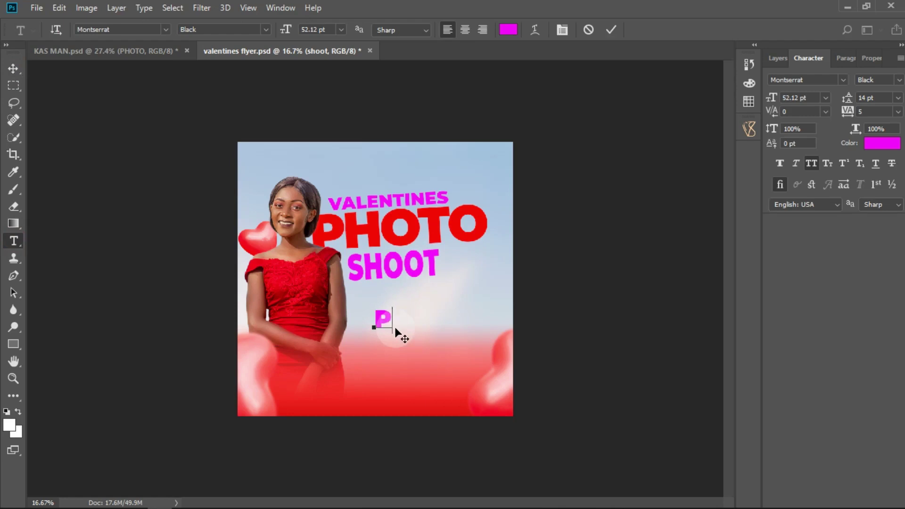
text(ROMOTION)
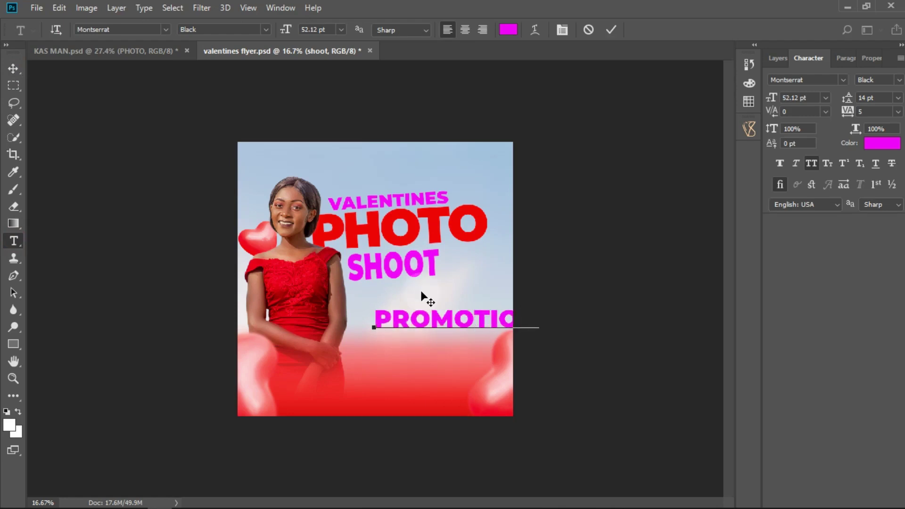
click(642, 49)
click(341, 29)
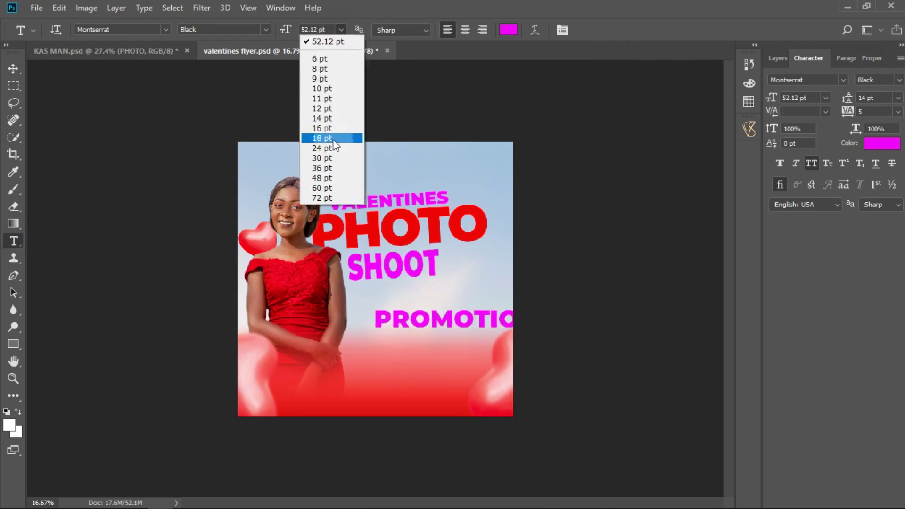
click(324, 149)
click(431, 324)
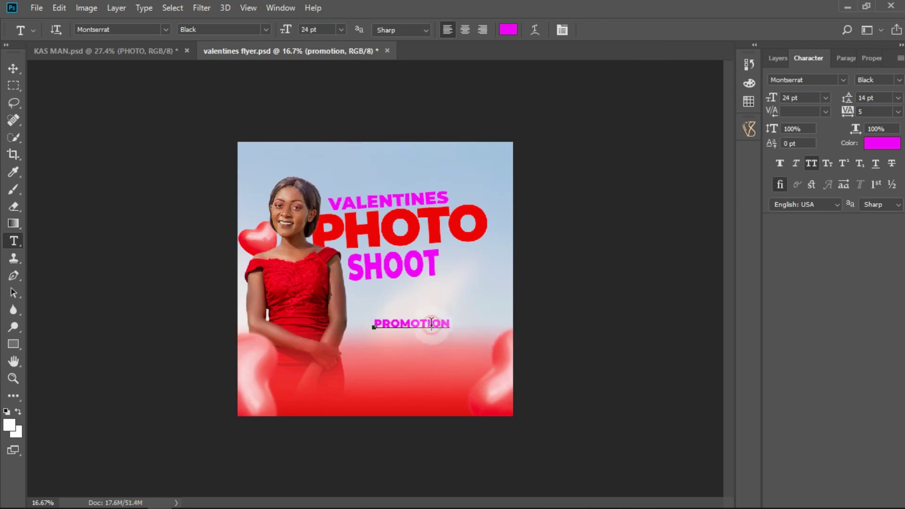
drag(441, 357, 420, 325)
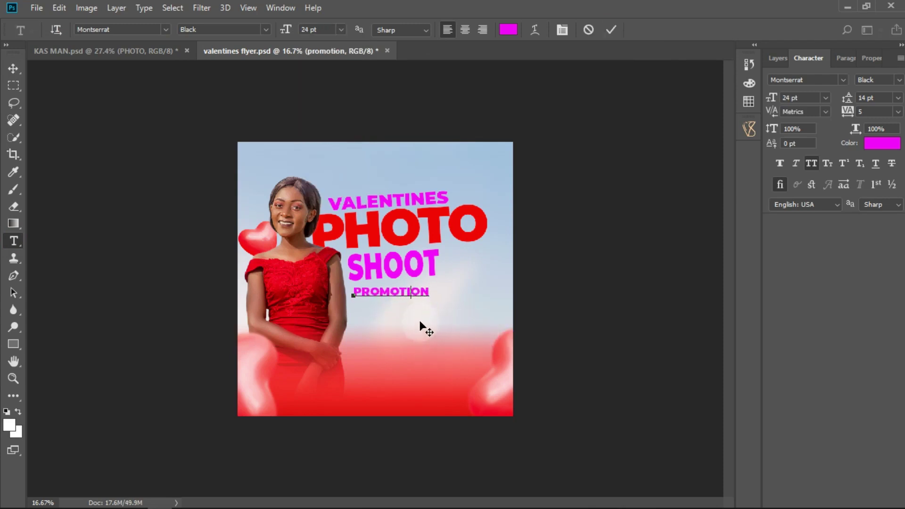
click(602, 50)
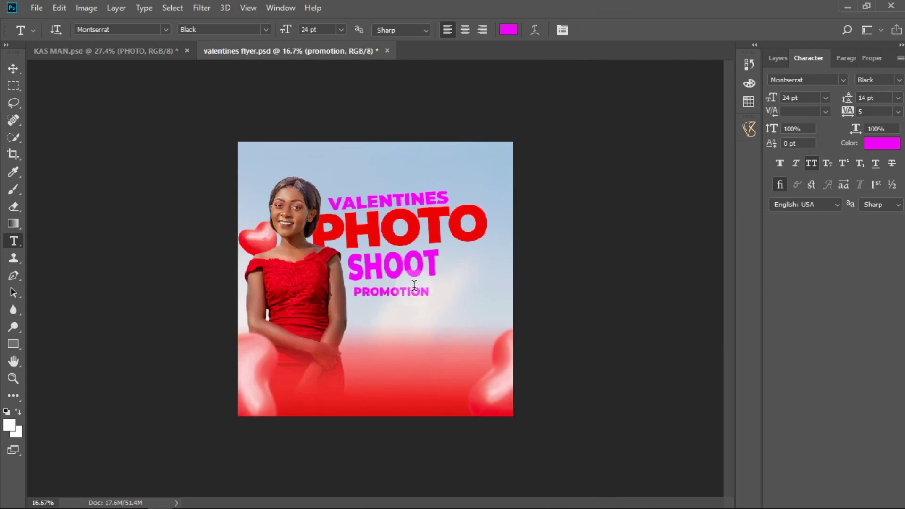
Tilt PROMOTION by -3.5° and raise it closer to SHOOT.
key(ctrl+t)
click(315, 29)
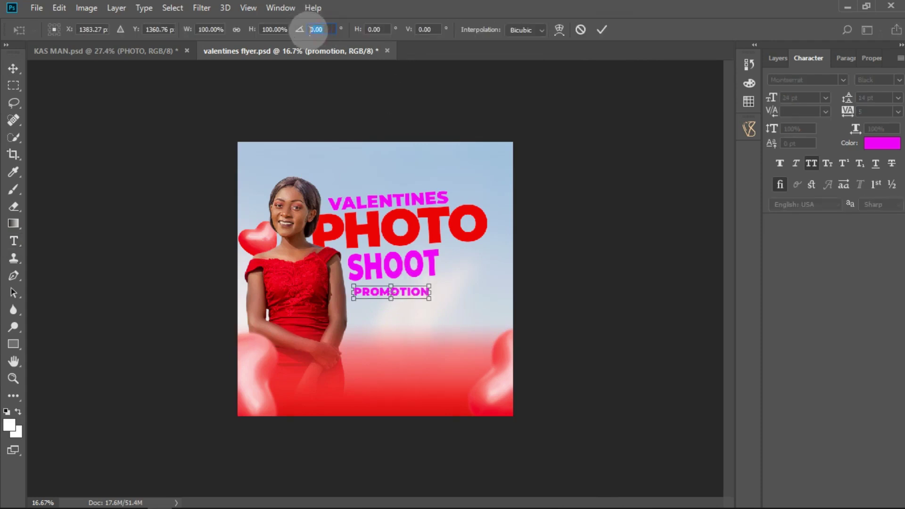
text(-)
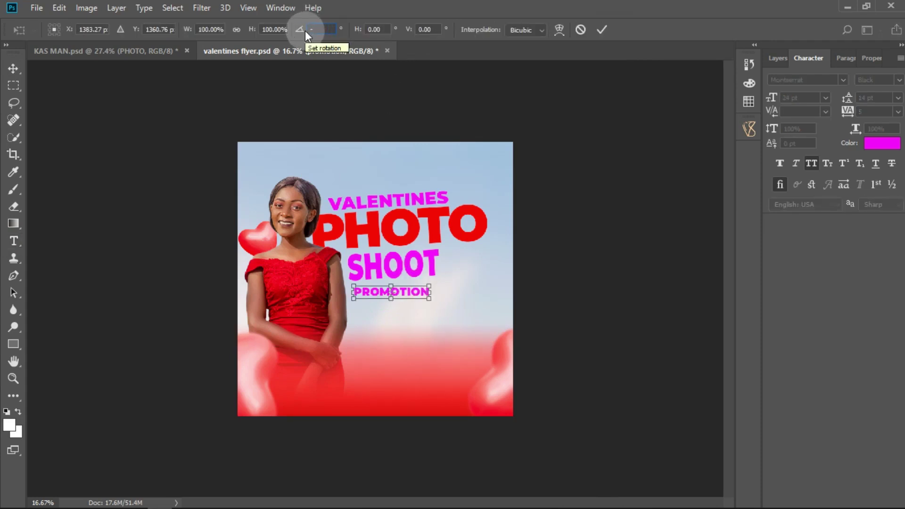
text(3.5)
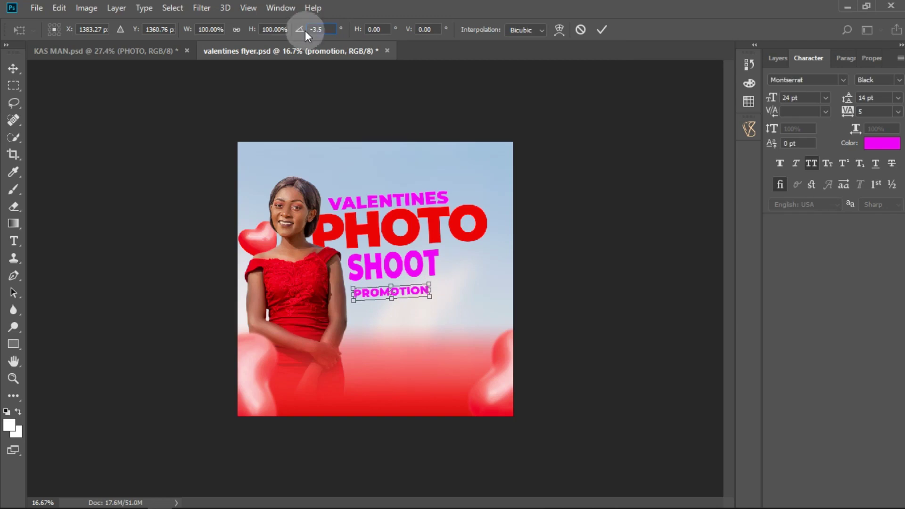
key(Return)
key(shift+Up)
key(shift+Up)
key(shift+Up)
key(shift+Up)
key(Up)
key(Up)
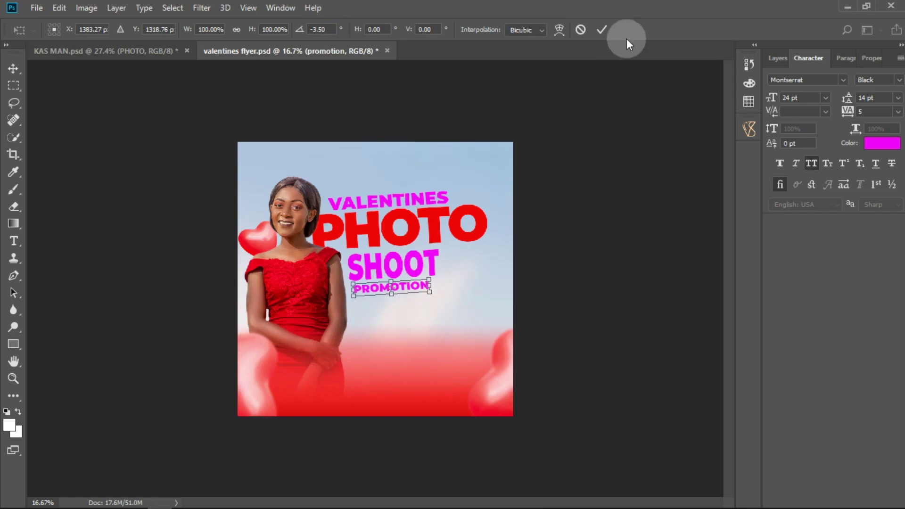
click(601, 29)
Nudge the PHOTO text slightly down and to the left.
click(13, 68)
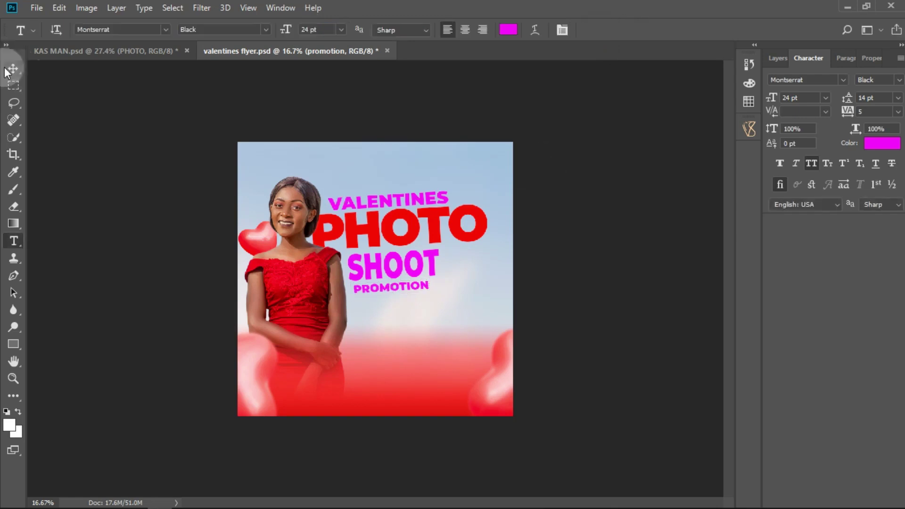
click(480, 238)
key(shift+Down)
key(shift+Down)
key(shift+Left)
key(shift+Left)
Scale SHOOT to about 108% and nudge it slightly left and down.
click(434, 266)
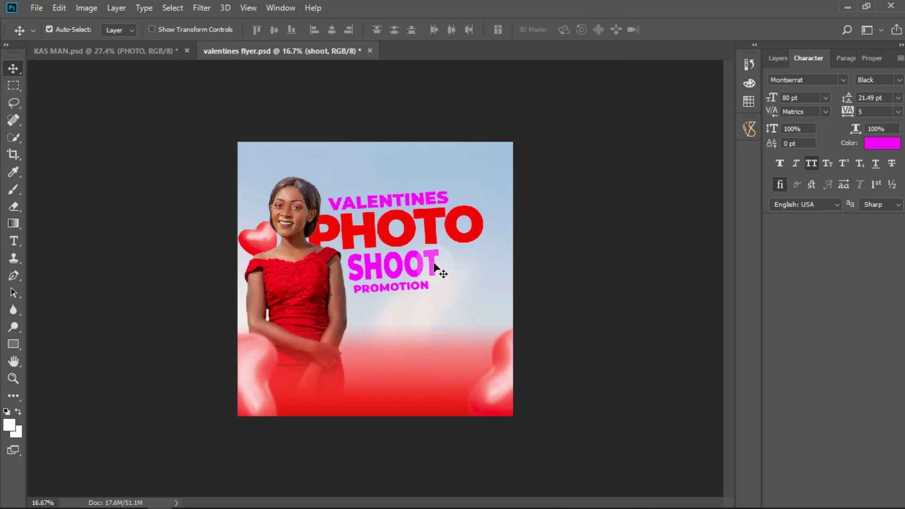
key(ctrl+t)
drag(441, 244, 445, 239)
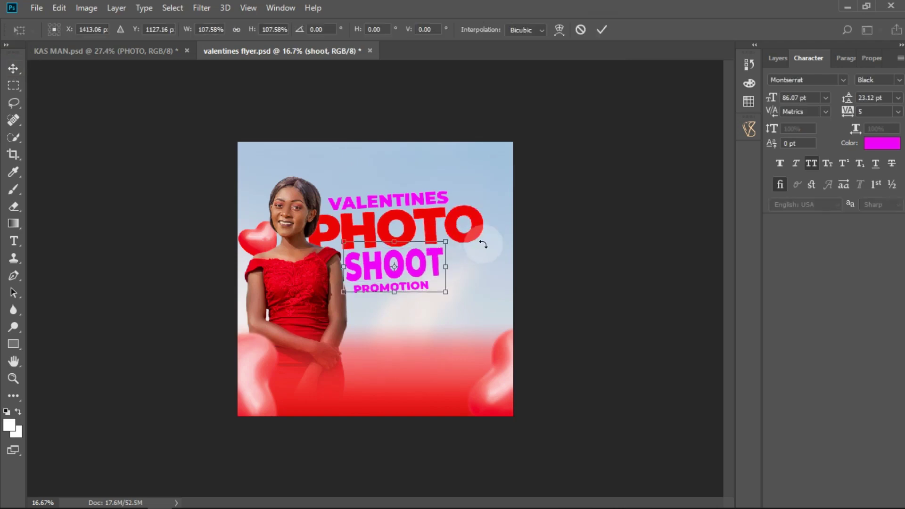
key(Left)
key(Left)
key(Left)
key(Left)
key(Left)
key(Left)
key(Left)
key(Left)
key(Left)
key(Left)
key(Left)
key(Left)
key(Left)
key(Left)
key(Left)
key(Left)
key(Left)
key(Left)
key(Left)
key(Left)
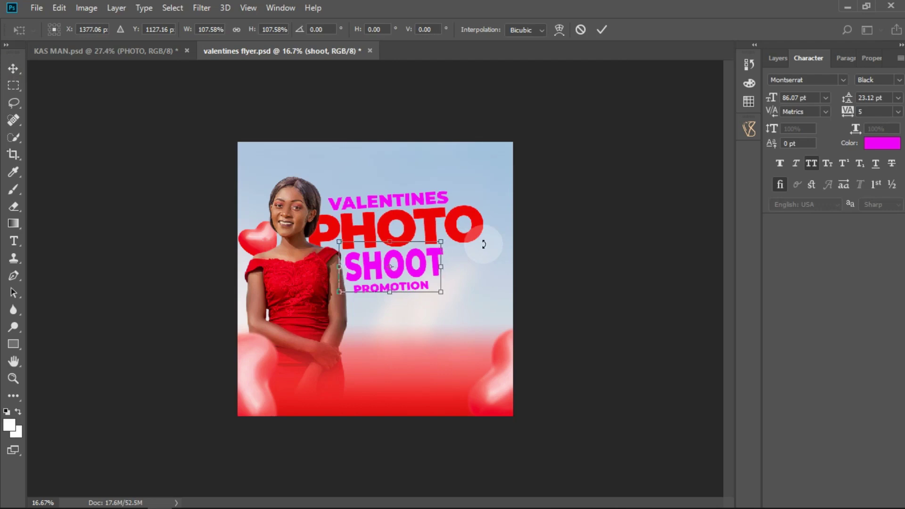
key(Left)
key(Left)
key(Left)
key(Left)
key(Left)
key(Left)
key(Left)
key(Left)
key(Left)
key(Left)
key(Left)
key(Left)
key(Down)
key(Down)
key(Down)
key(Down)
key(Down)
key(Down)
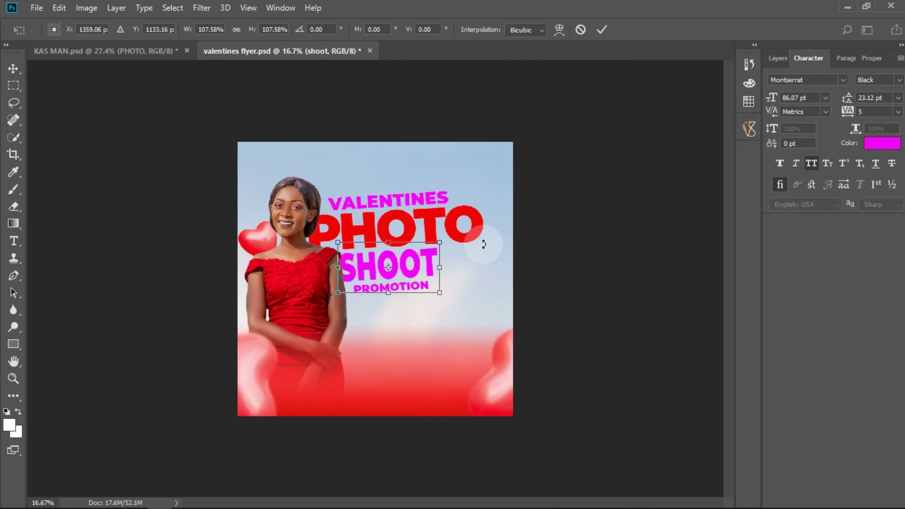
click(601, 29)
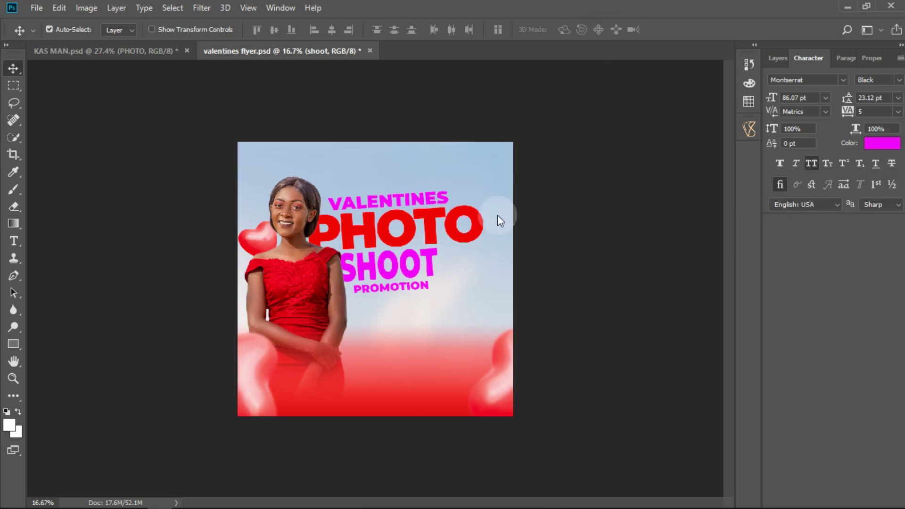
Recolour SHOOT with PHOTO's red (#ff0000) and collapse the text group.
click(450, 234)
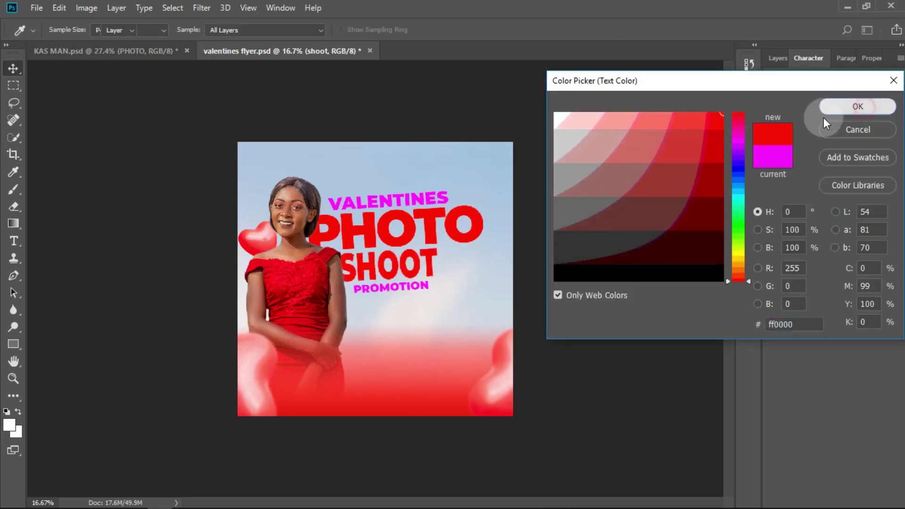
click(824, 117)
click(774, 61)
click(771, 314)
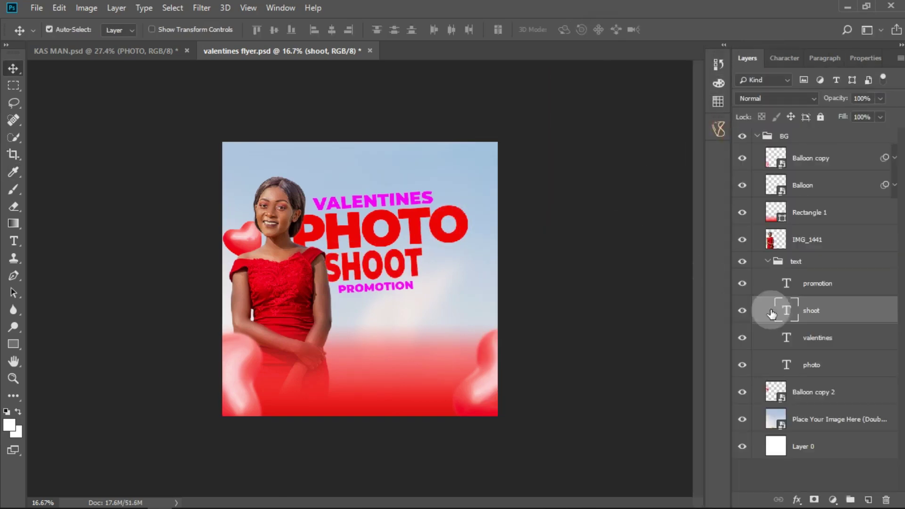
click(766, 261)
click(124, 353)
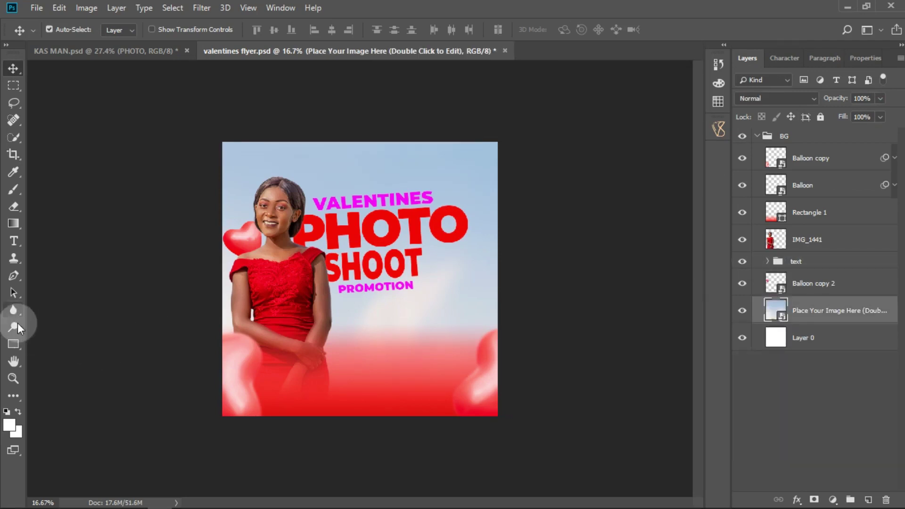
Draw a rectangle at the flyer's lower left and place its layer under Balloon.
click(14, 344)
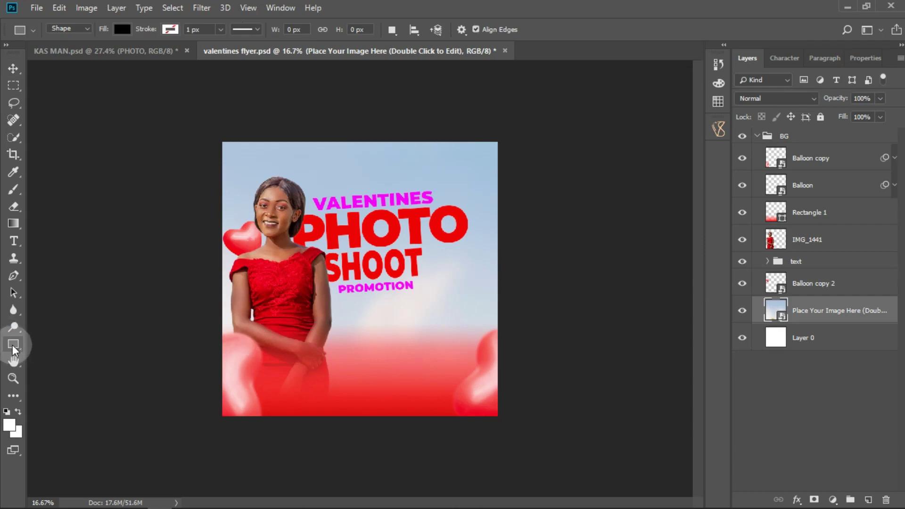
mouse_move(242, 334)
mouse_down()
mouse_move(321, 400)
mouse_move(384, 399)
mouse_move(386, 388)
mouse_move(361, 386)
mouse_up()
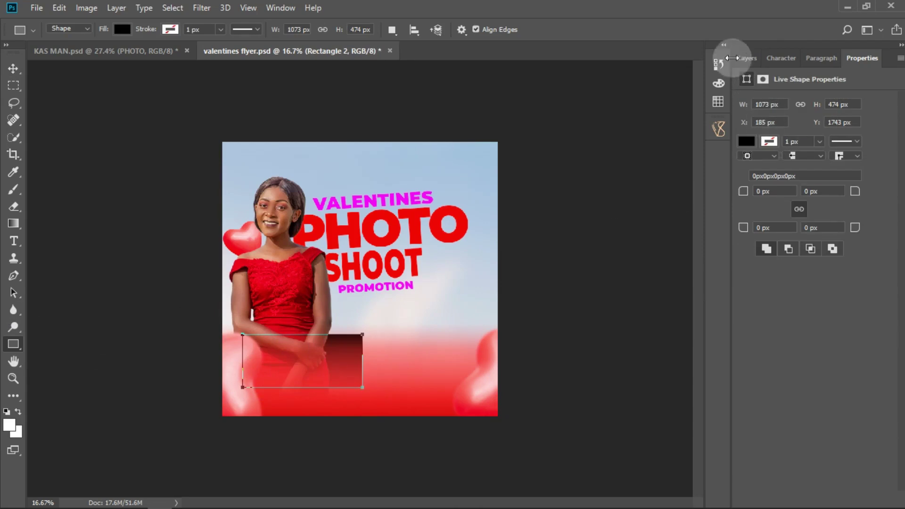
drag(804, 309, 808, 198)
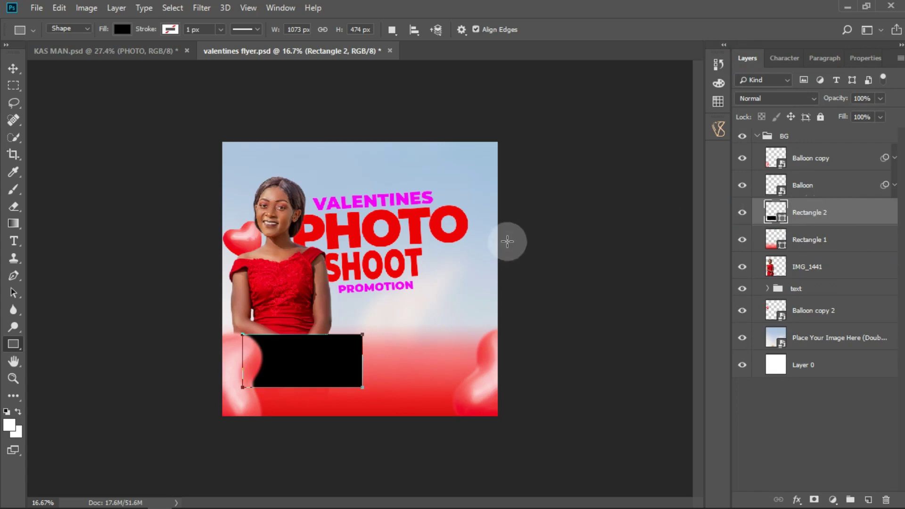
Give the rectangle no fill and a 7 px white stroke, then duplicate it.
click(119, 29)
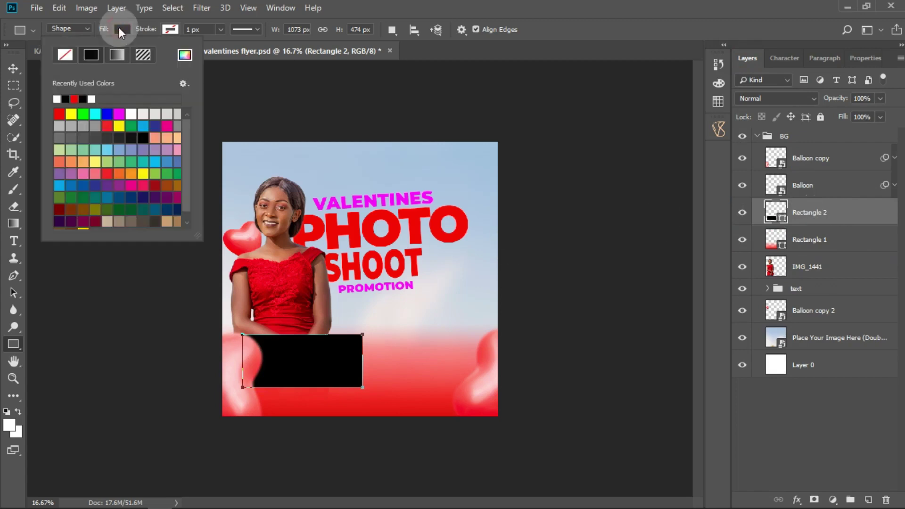
click(66, 55)
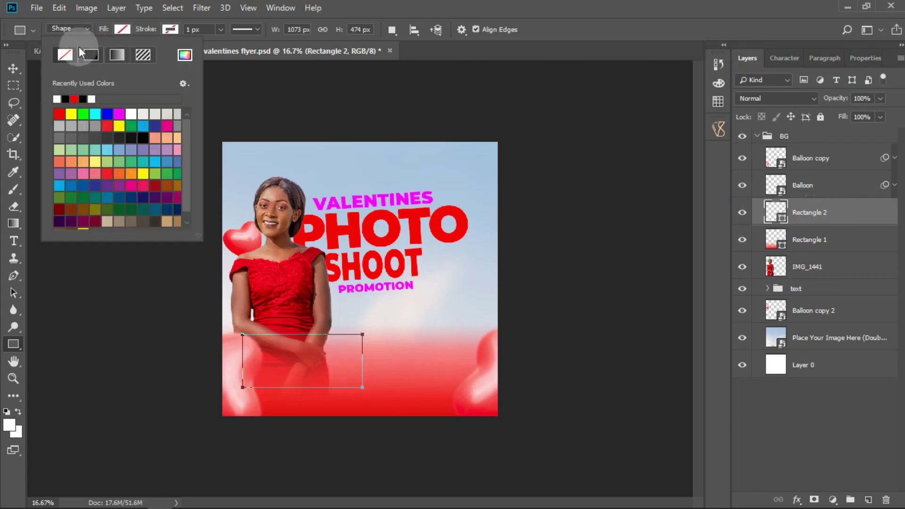
click(187, 29)
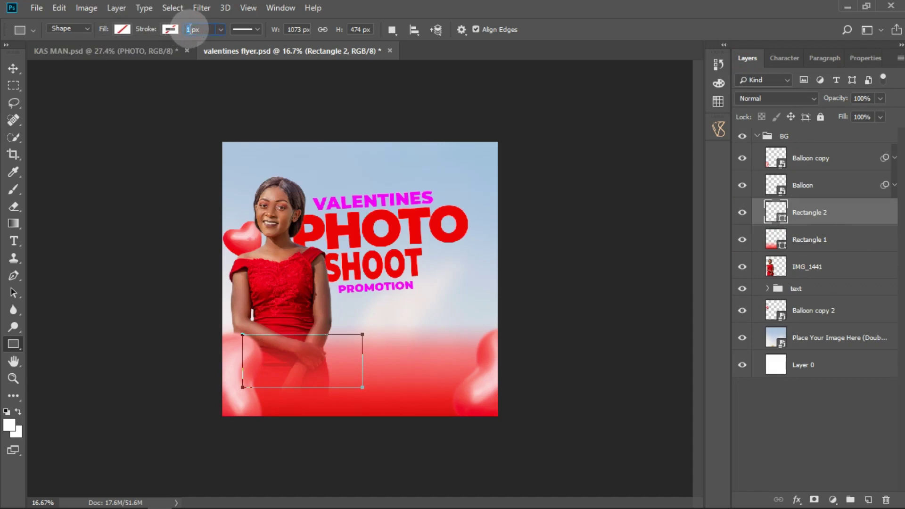
click(170, 30)
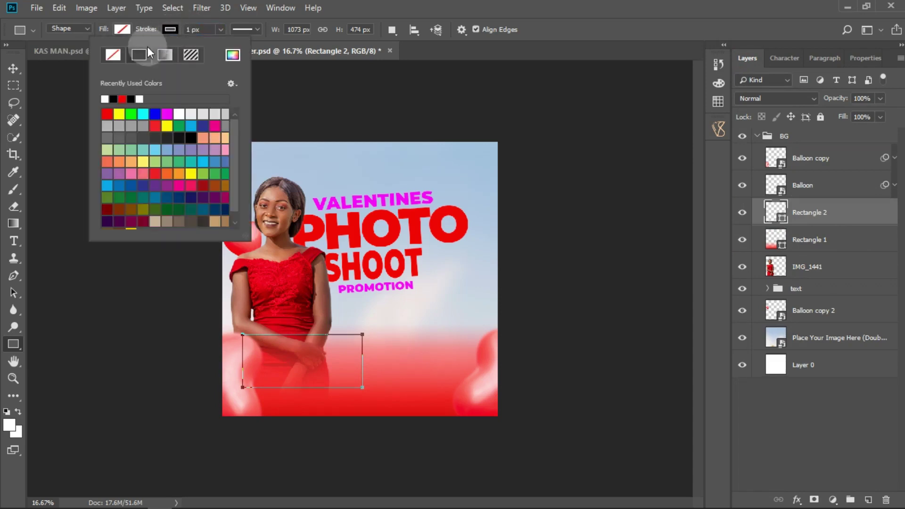
click(140, 98)
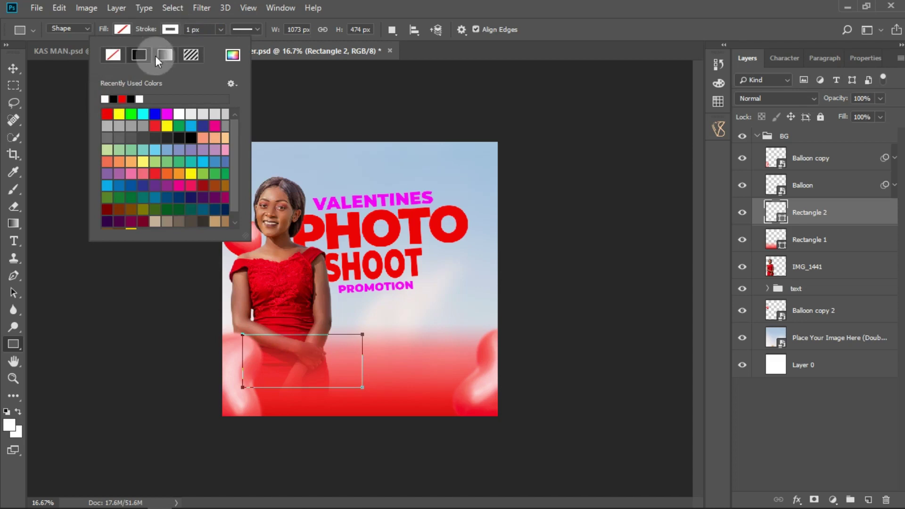
click(192, 29)
text(7)
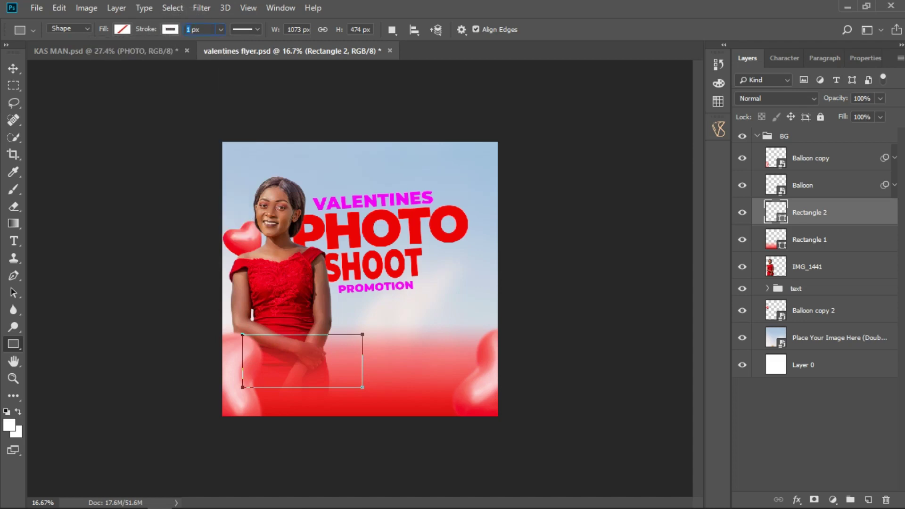
key(Return)
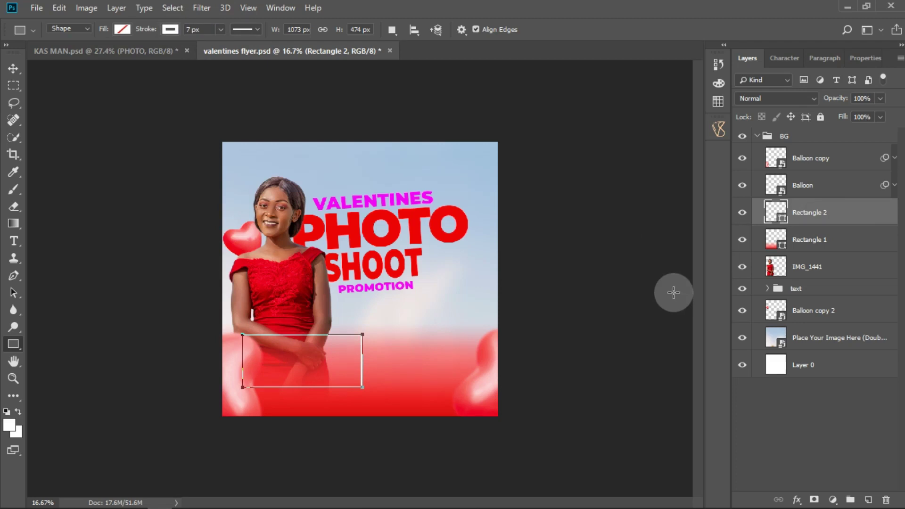
key(ctrl+j)
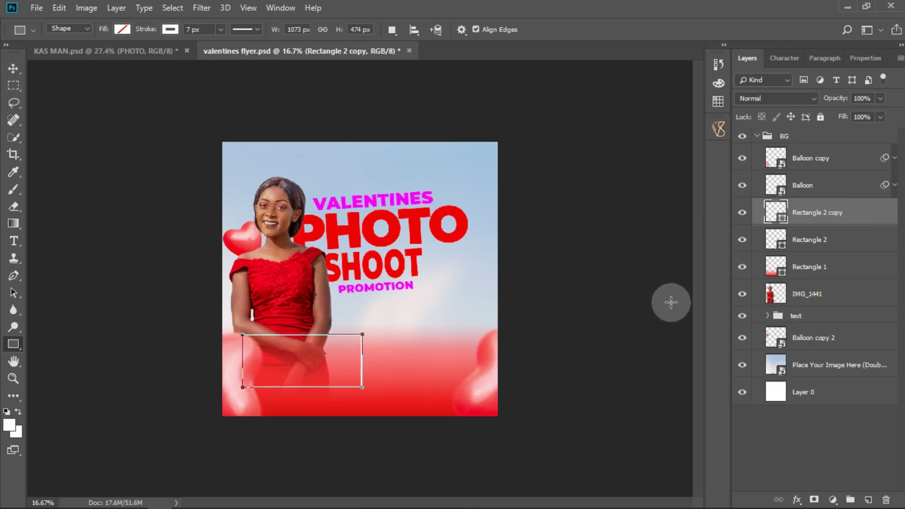
Move Rectangle 2 copy right beside the original box and select the Balloon layer.
drag(335, 371, 459, 374)
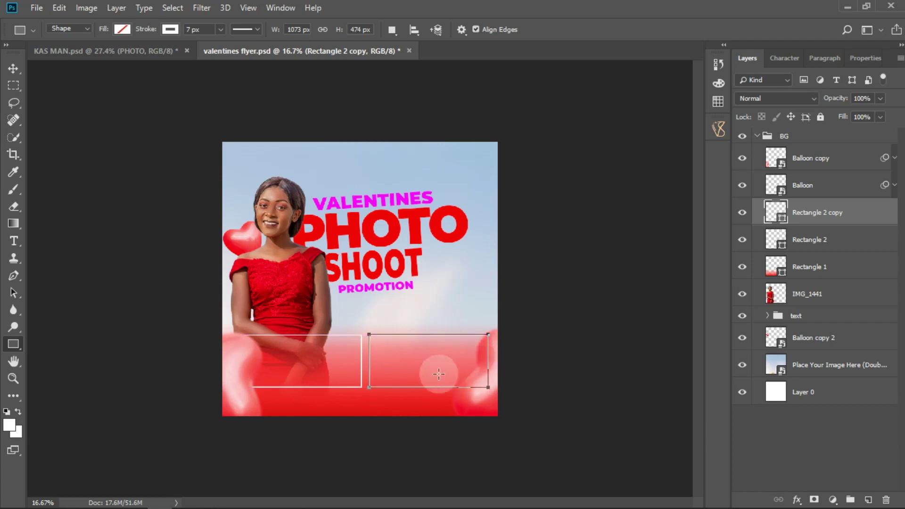
click(808, 225)
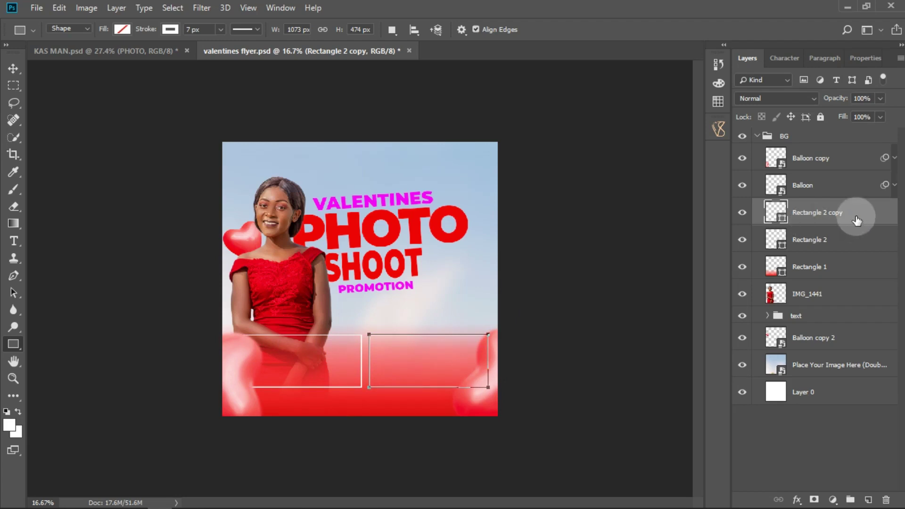
click(833, 186)
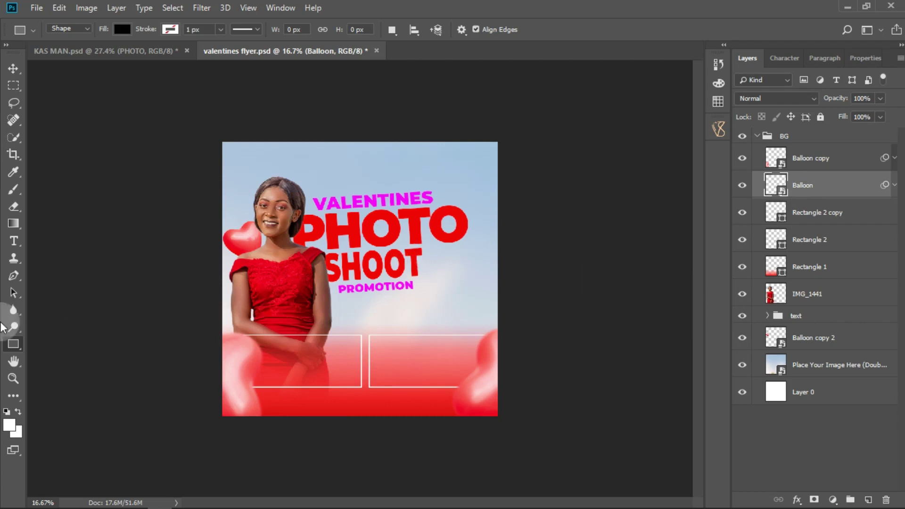
Draw a paragraph text box over the left outlined box for the PRICE label.
click(13, 242)
drag(262, 335, 369, 394)
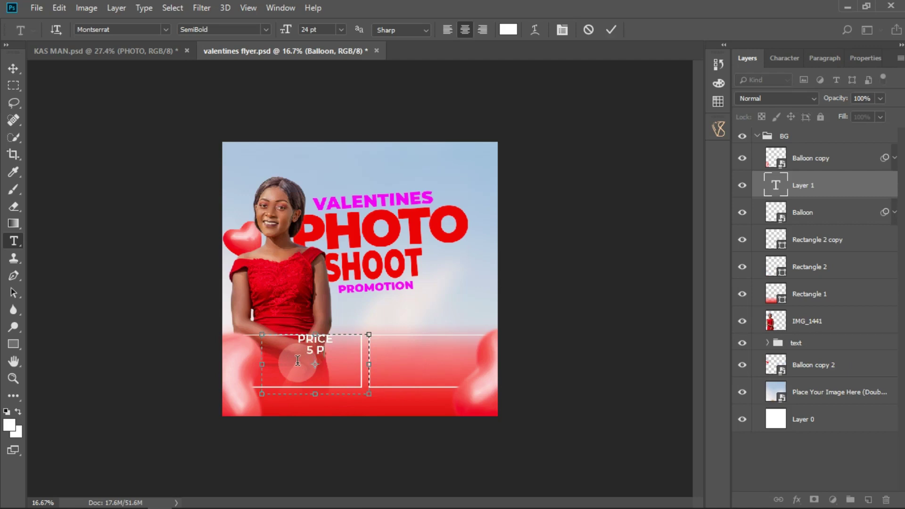
Fix the price-line typos, then replace PRICE with a PACKAGES heading on a new first line and select it.
key(BackSpace)
key(BackSpace)
key(BackSpace)
text(TOS)
text( - K3)
text(0)
text(10 PHOTOS)
text( -)
text( 70)
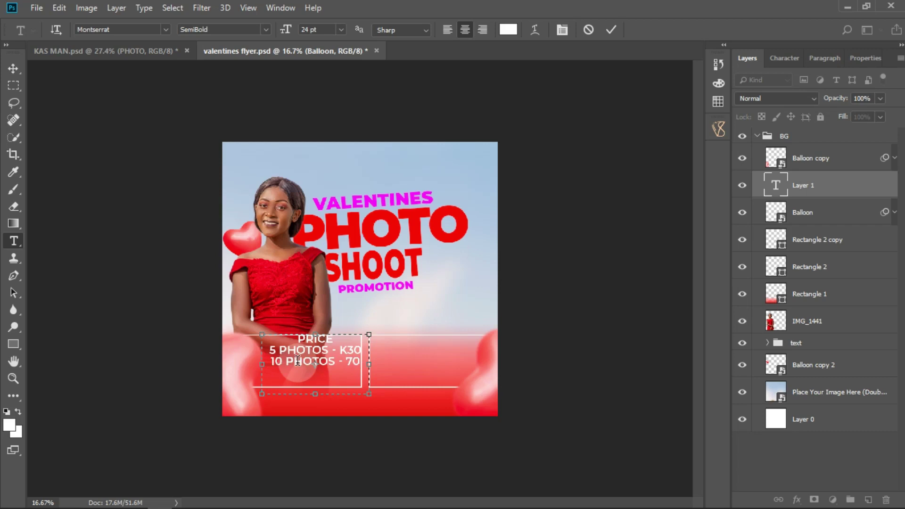
text(K)
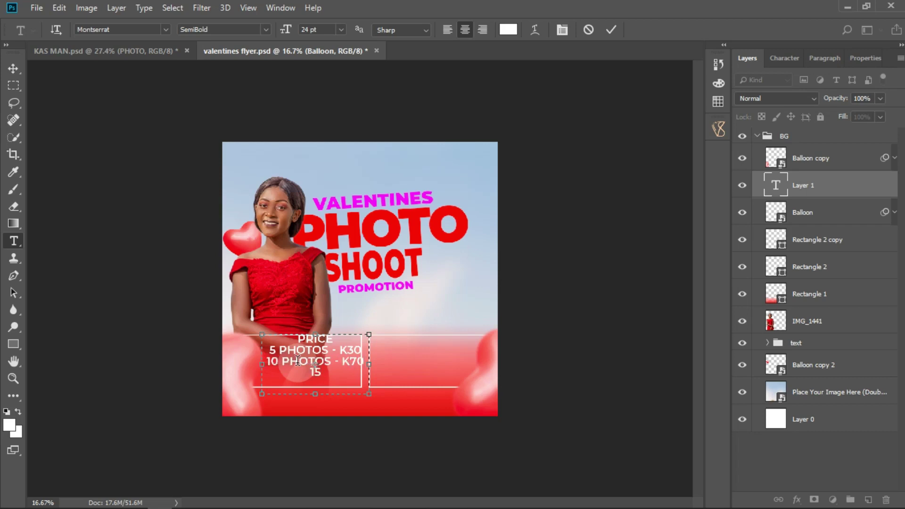
text(OS - K)
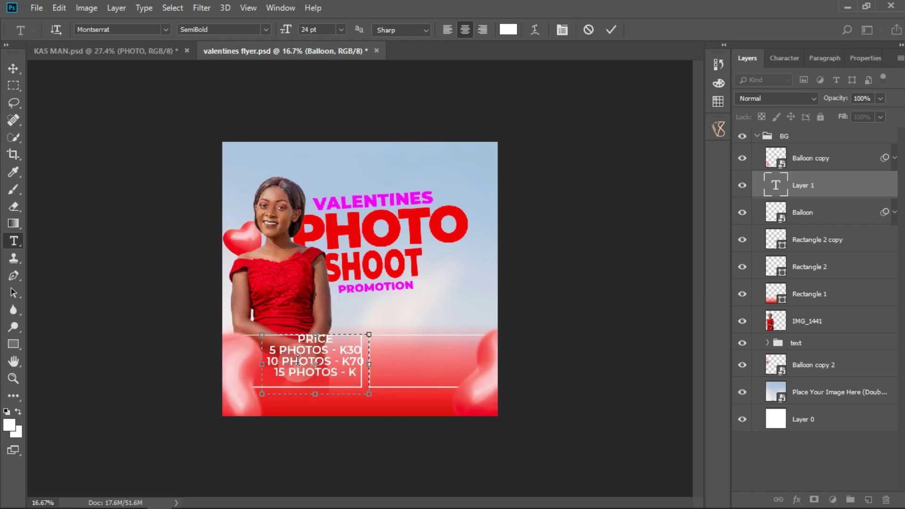
text(100)
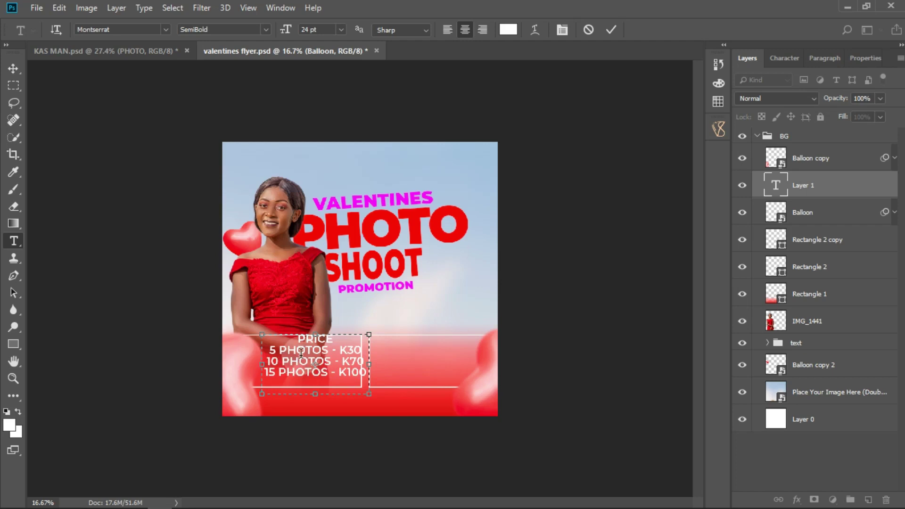
double_click(334, 338)
text(PACK5 PHOTOS - K30)
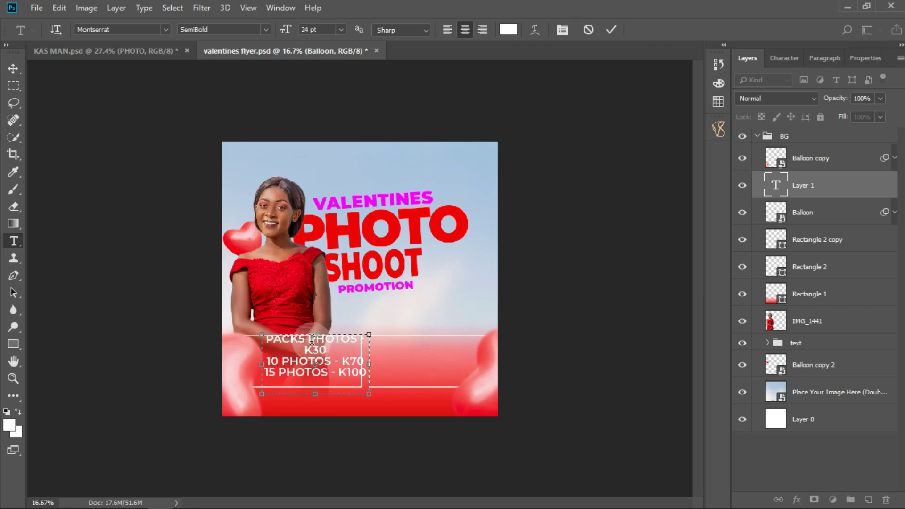
key(BackSpace)
key(BackSpace)
key(BackSpace)
key(BackSpace)
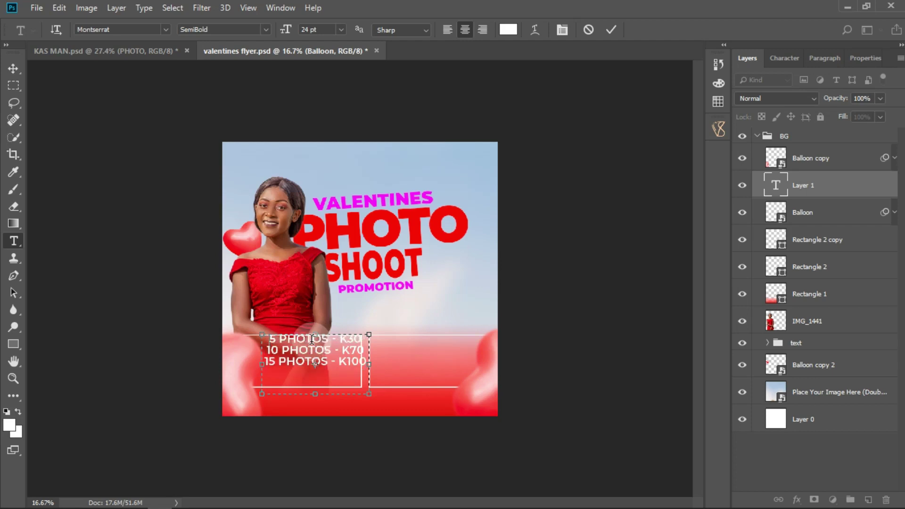
key(Return)
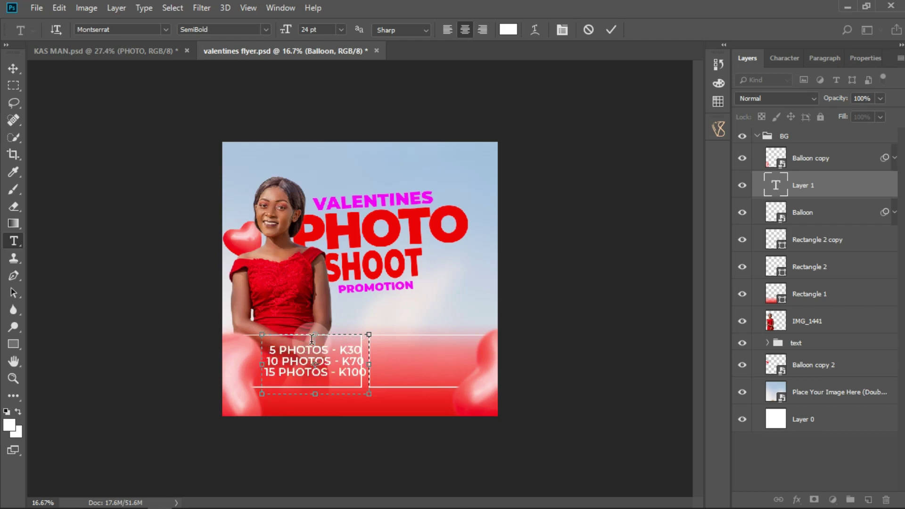
text(PACKAGES)
drag(349, 339, 283, 338)
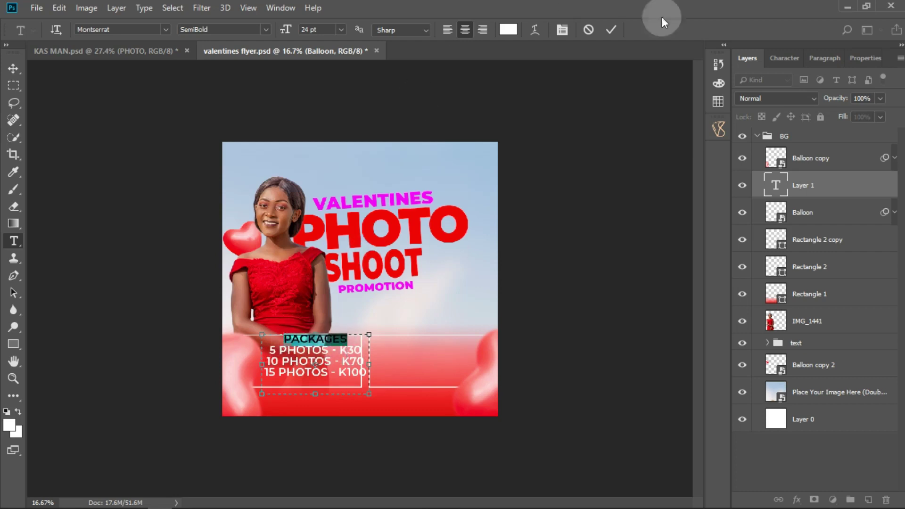
Set the package text font size to 22 pt in the Character panel.
click(783, 58)
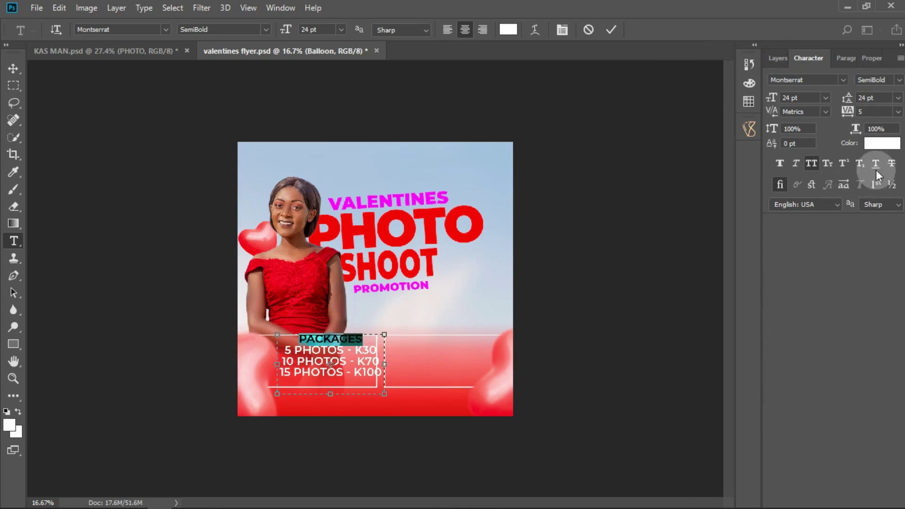
click(897, 97)
click(877, 216)
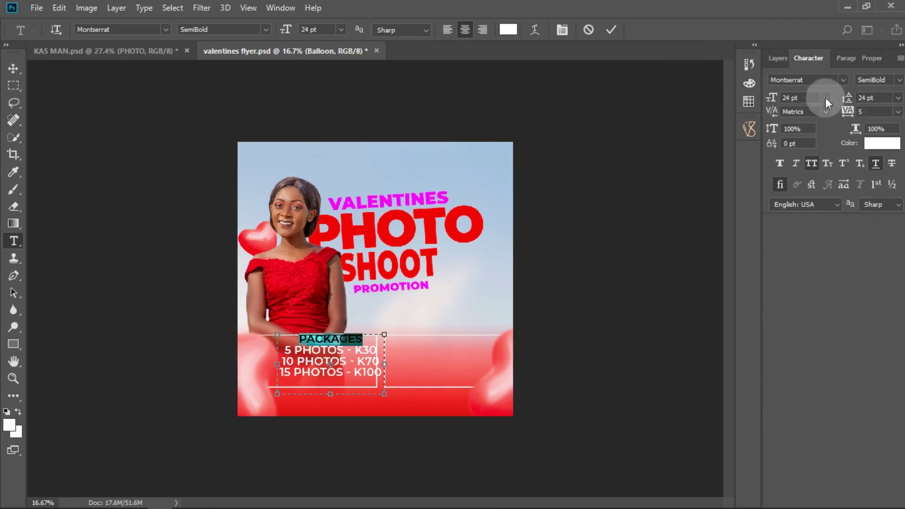
click(786, 98)
key(BackSpace)
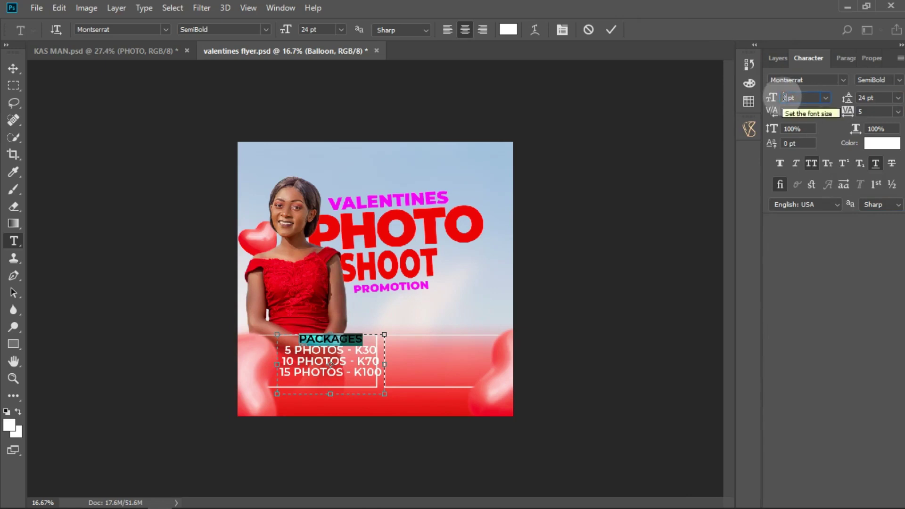
text(20)
key(Return)
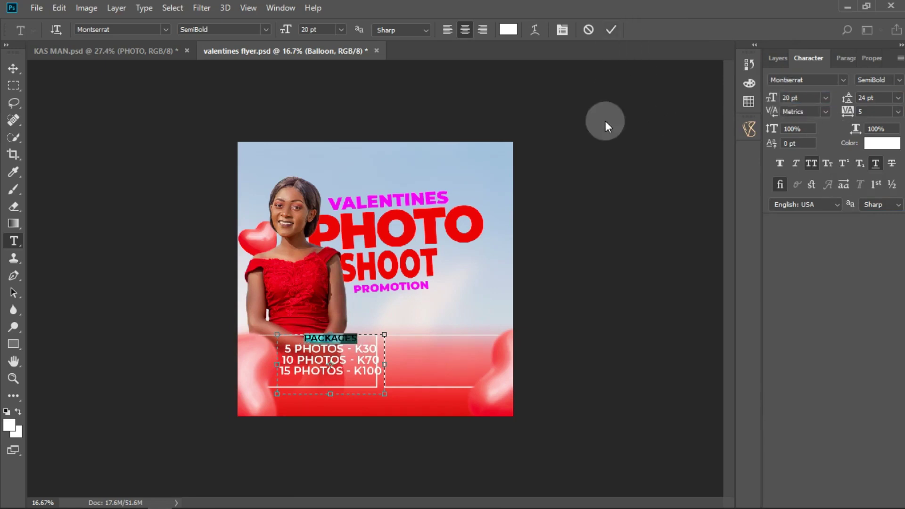
click(788, 98)
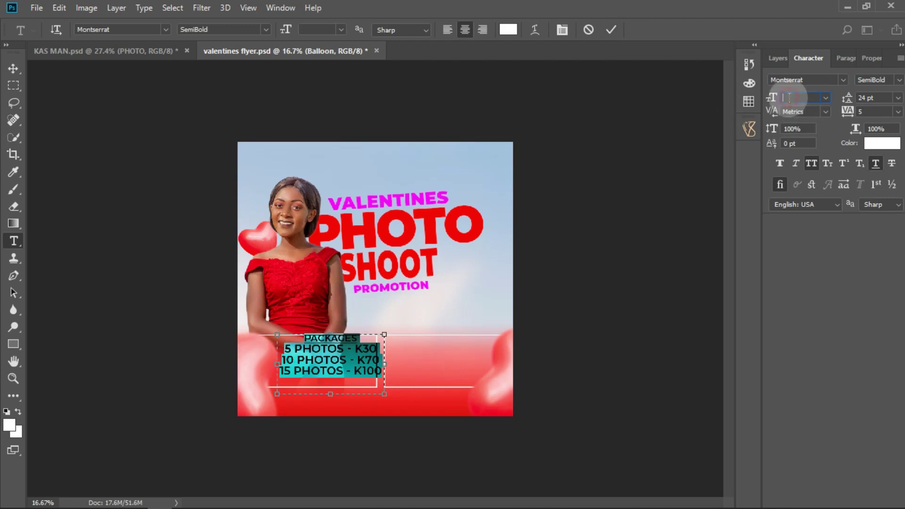
text(20)
key(Return)
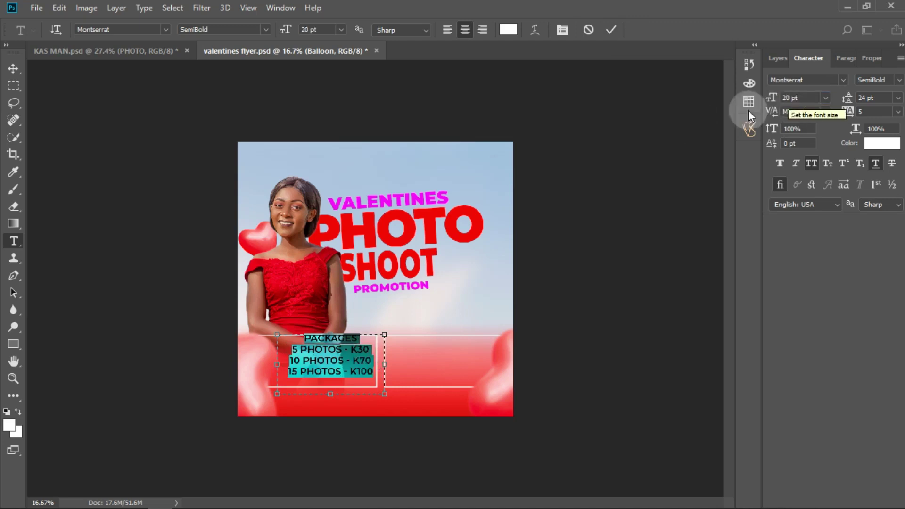
text(22)
key(Return)
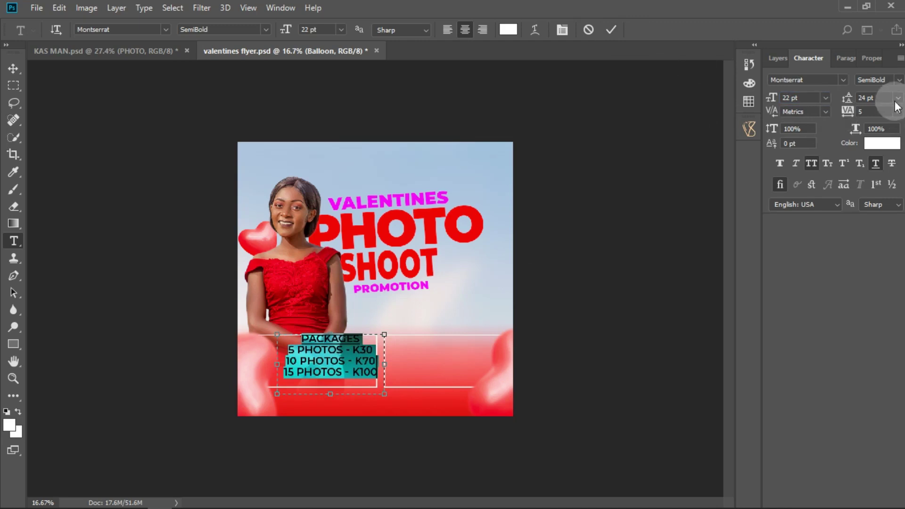
Set the leading to 26 pt and commit the package text.
click(866, 98)
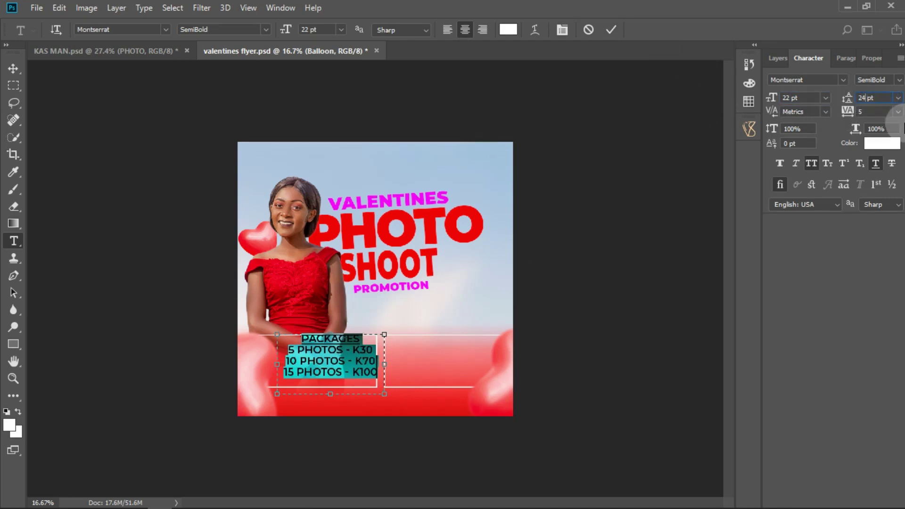
text(26)
key(Return)
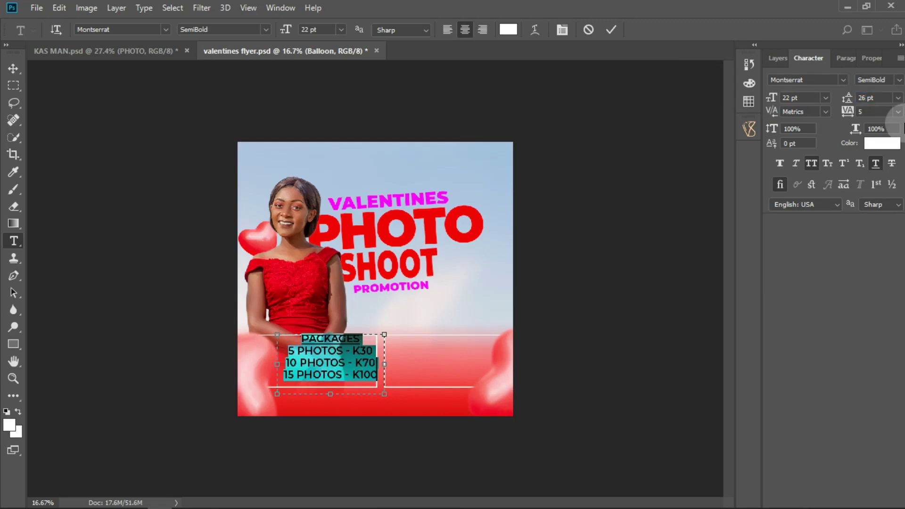
click(609, 29)
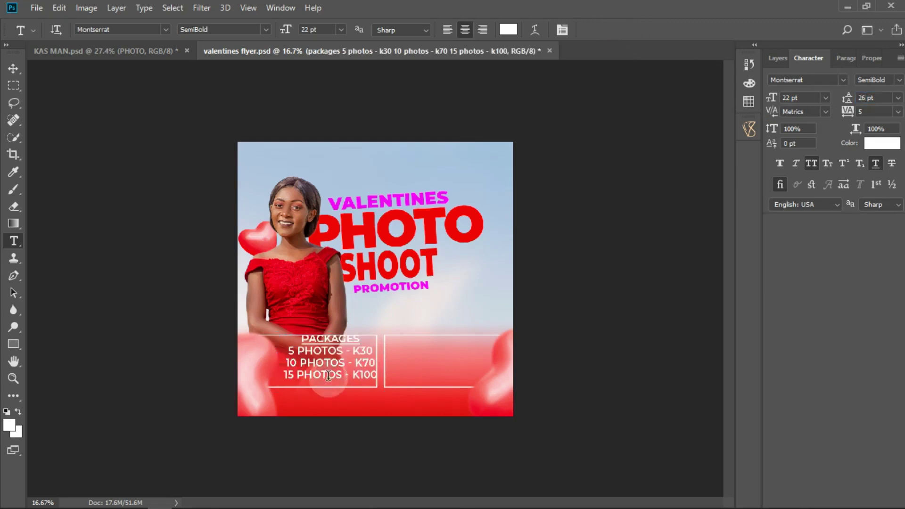
Shift the package text left, then add 'call or whatsapp' with the phone number inside the right box.
drag(343, 369, 338, 373)
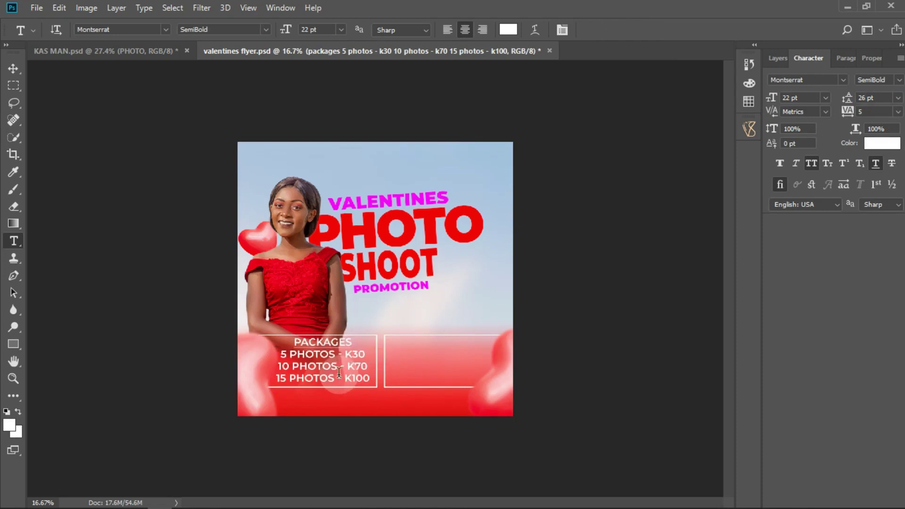
drag(391, 338, 503, 380)
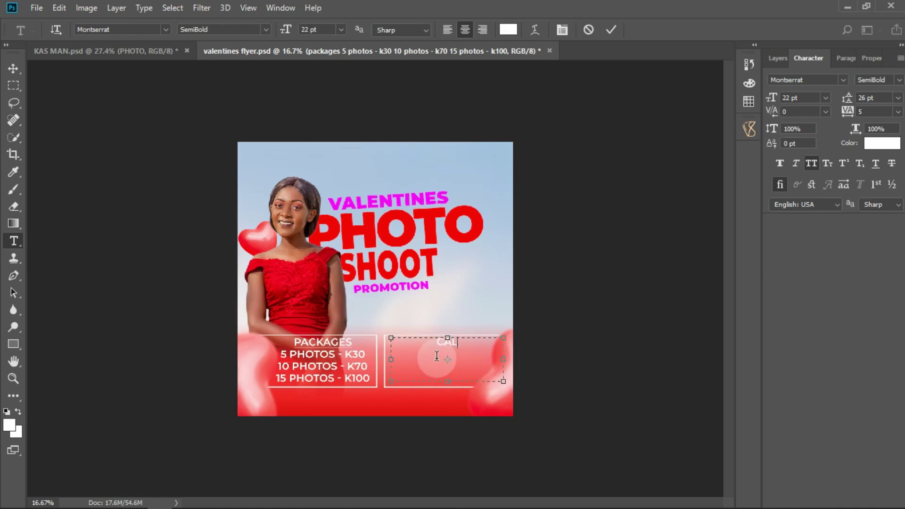
text(call or whatsapp)
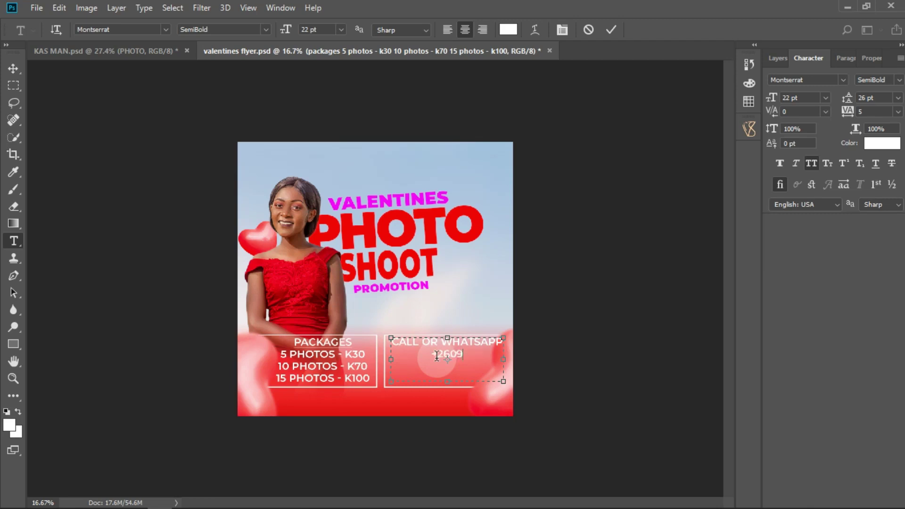
text(6529)
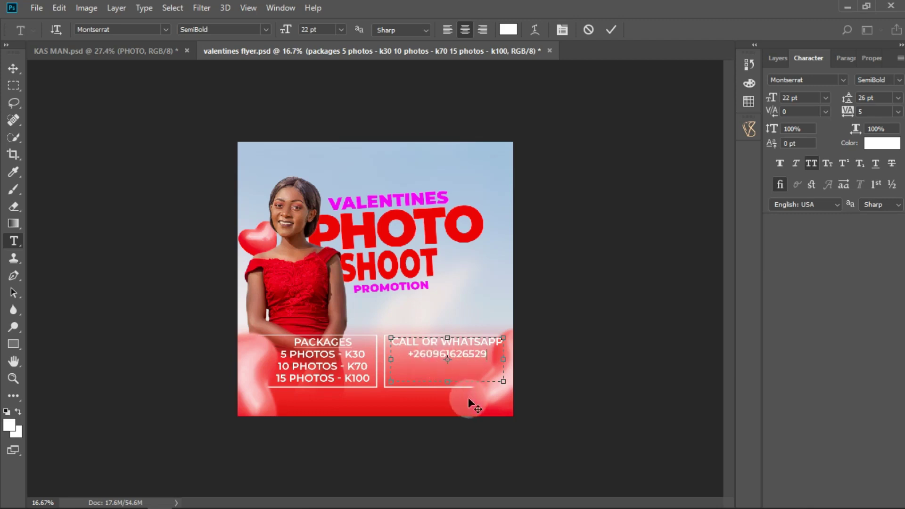
drag(447, 383, 480, 416)
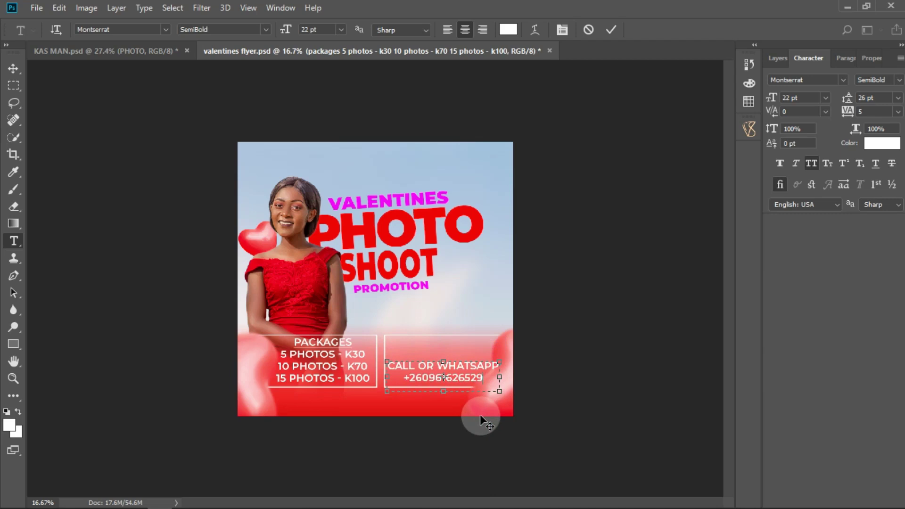
Shift the two bottom balloons slightly to the right.
click(565, 293)
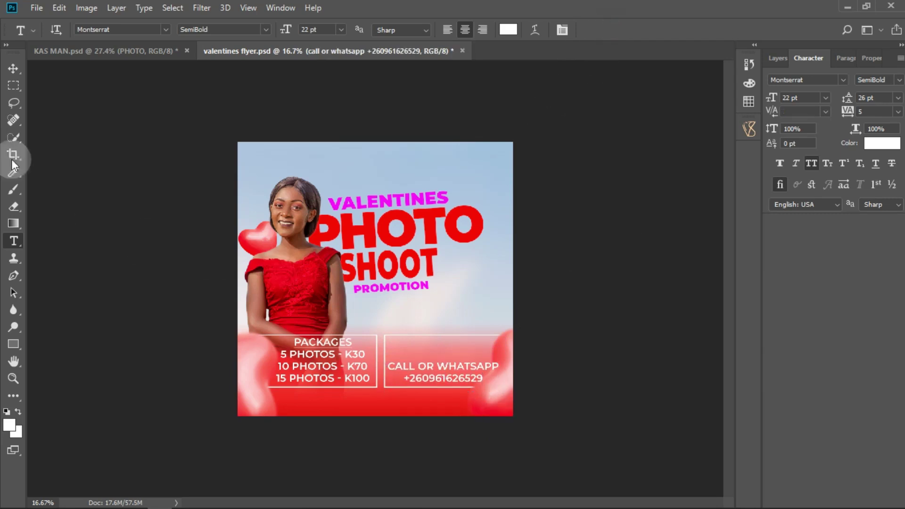
click(14, 68)
mouse_move(505, 395)
mouse_down()
mouse_move(519, 394)
mouse_move(511, 395)
mouse_up()
alt+drag(247, 394, 258, 394)
Shorten the Rectangle 2 copy frame by lowering its top edge, then draw a text box along the bottom.
click(511, 354)
click(777, 58)
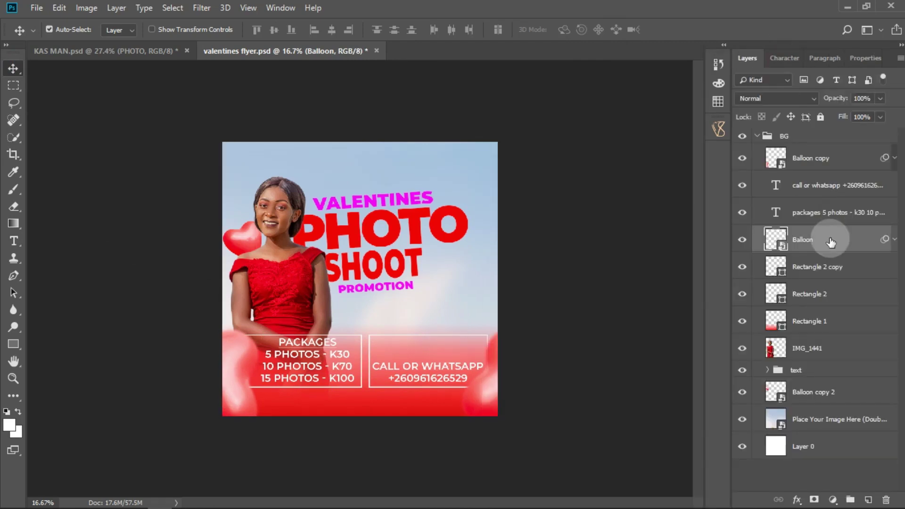
click(812, 266)
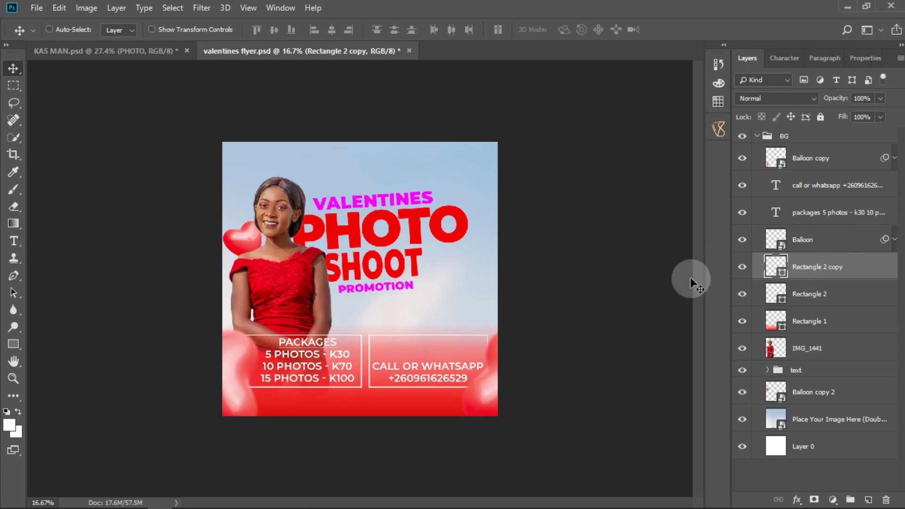
key(ctrl+t)
drag(427, 332, 426, 351)
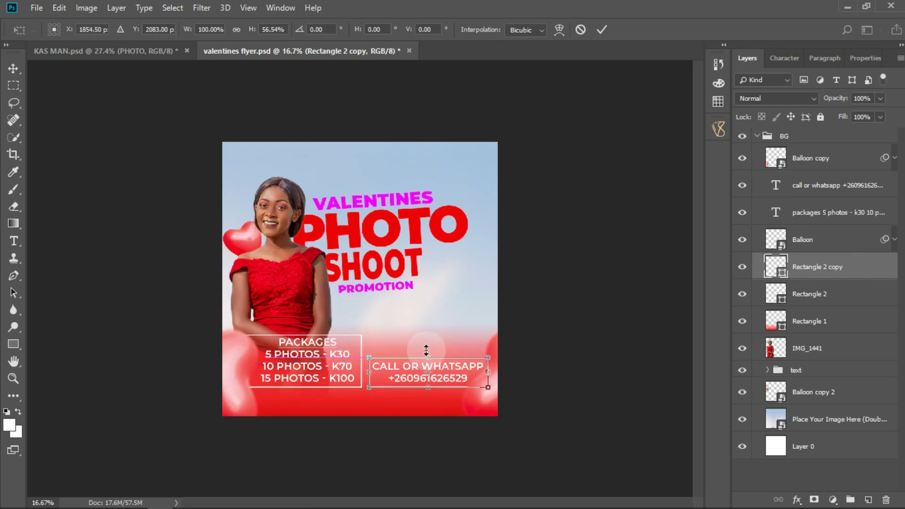
click(569, 376)
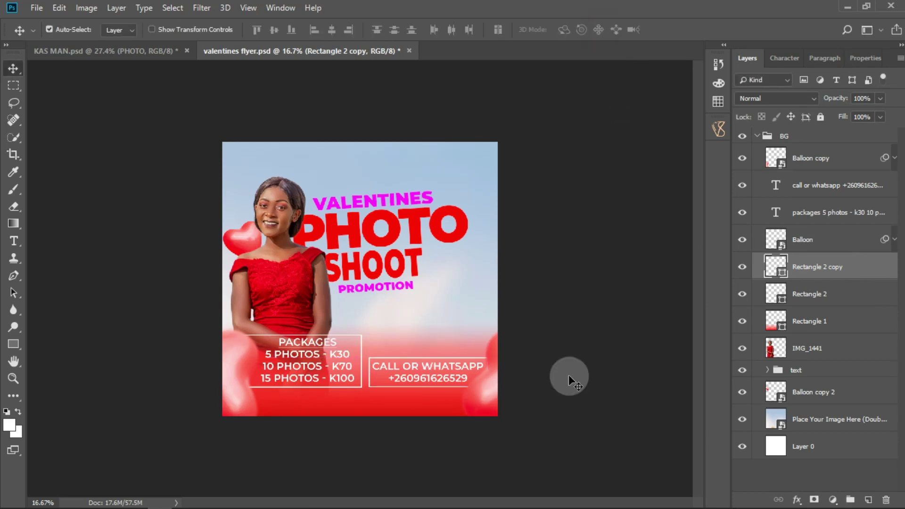
click(13, 241)
drag(263, 397, 460, 415)
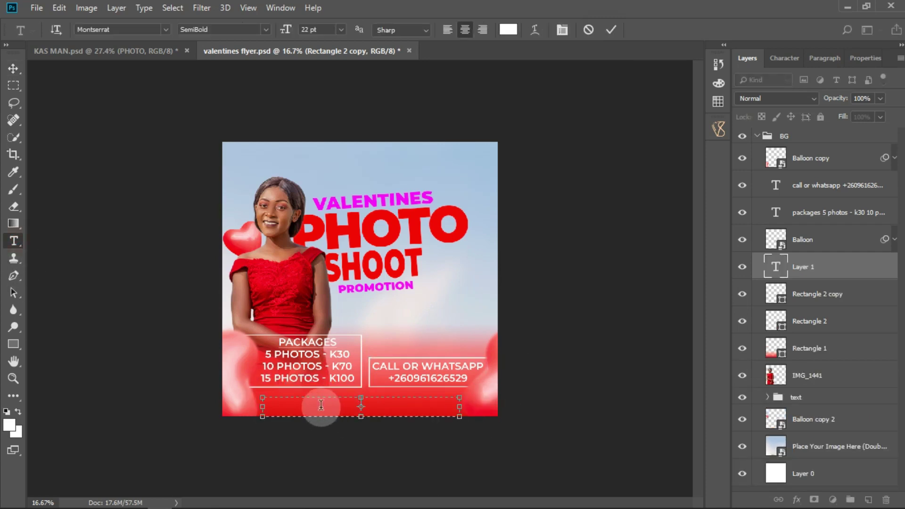
Type 'THIS PROMOTION RUNS FROM' in the bottom box and make it 18 pt.
text(THIS PROMOSTIO)
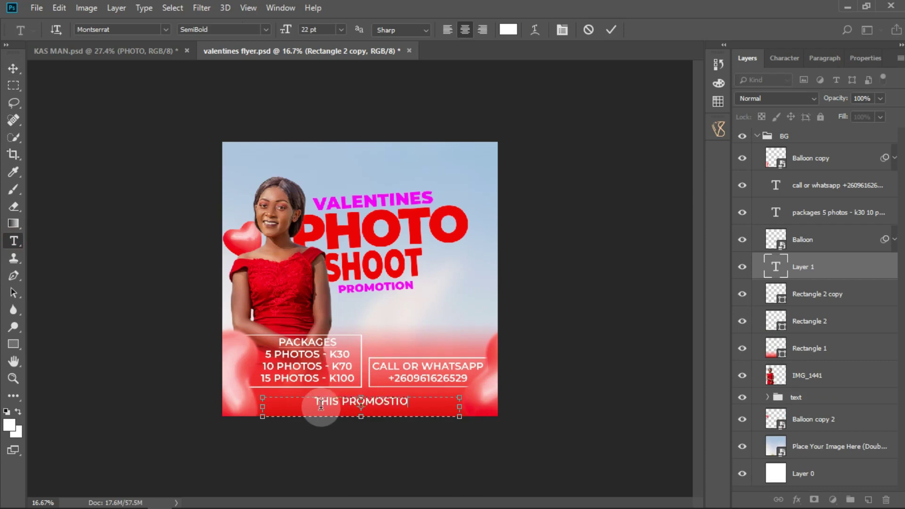
text(N RUNS F)
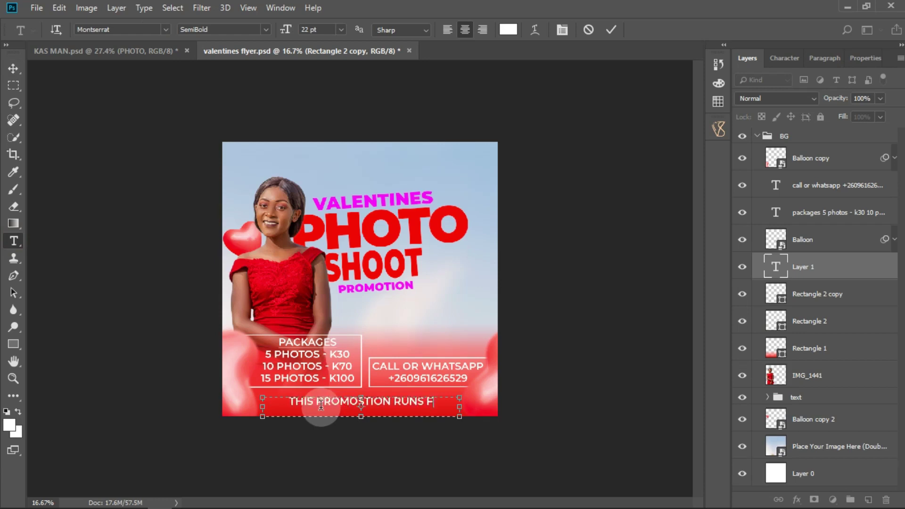
text(ROM)
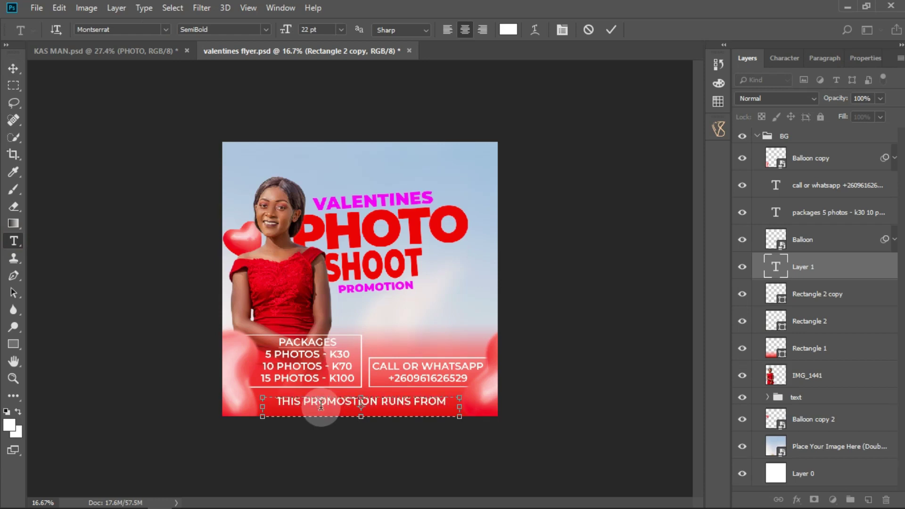
click(321, 404)
text(3TH)
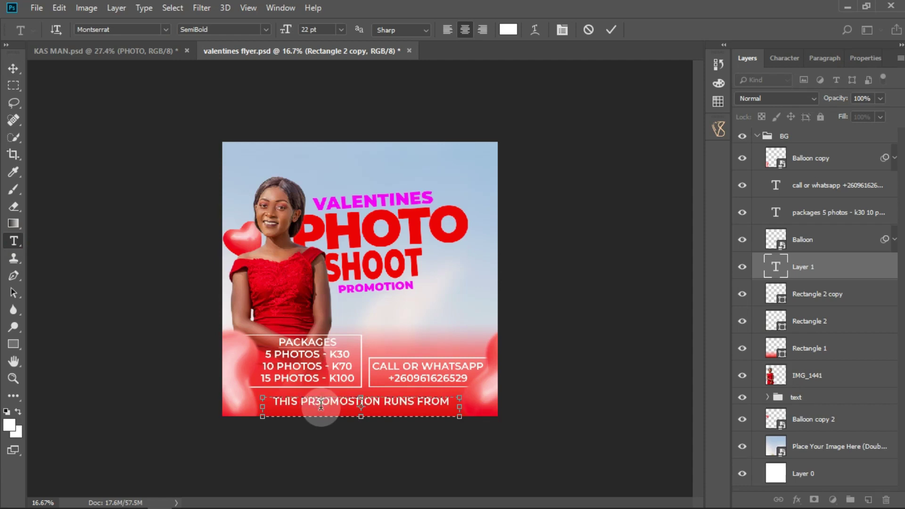
key(BackSpace)
key(BackSpace)
key(BackSpace)
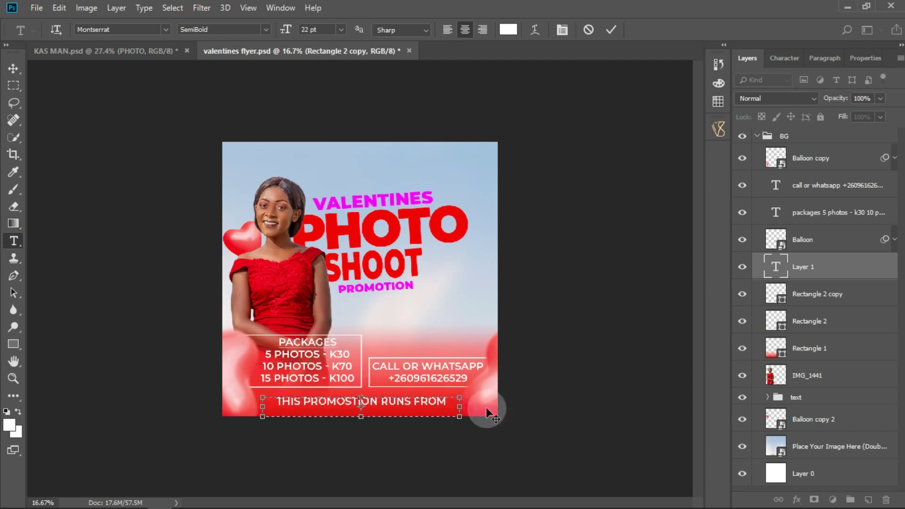
triple_click(437, 405)
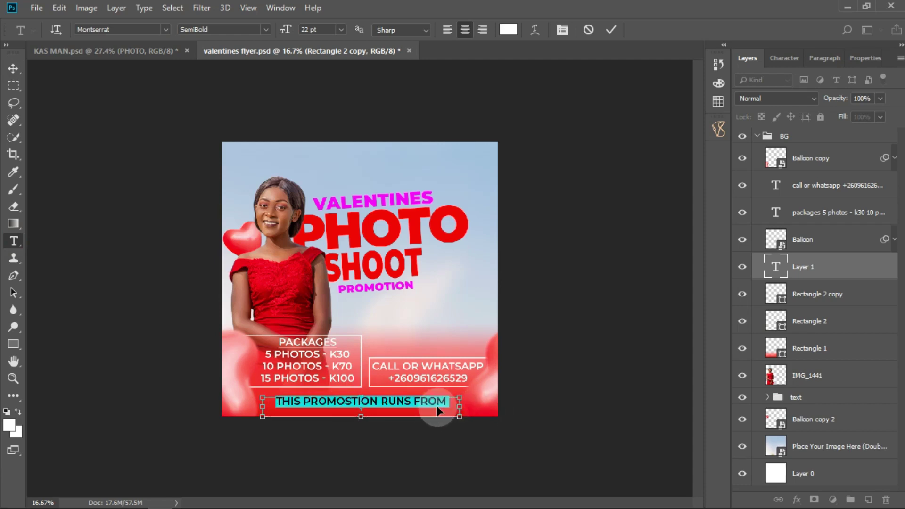
click(339, 31)
click(324, 137)
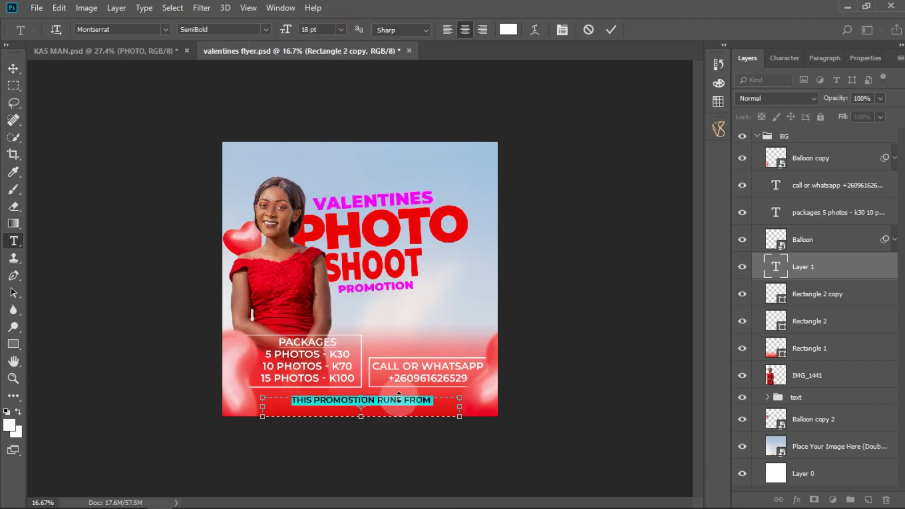
Continue the line with '13TH FEBRUARY TO 15TH FEBRUARY 2021. TERMS AND'.
click(438, 401)
text(14)
key(BackSpace)
text(3)
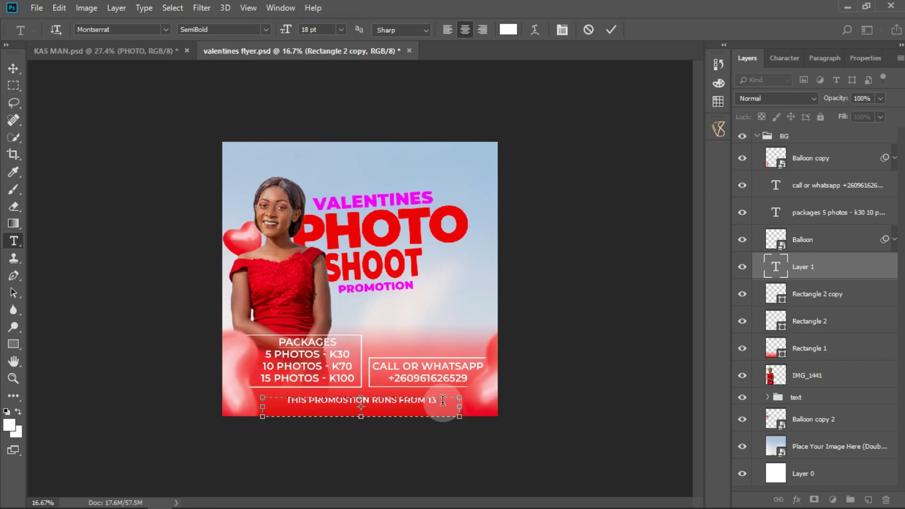
text(TH FEBRUARY TO 1)
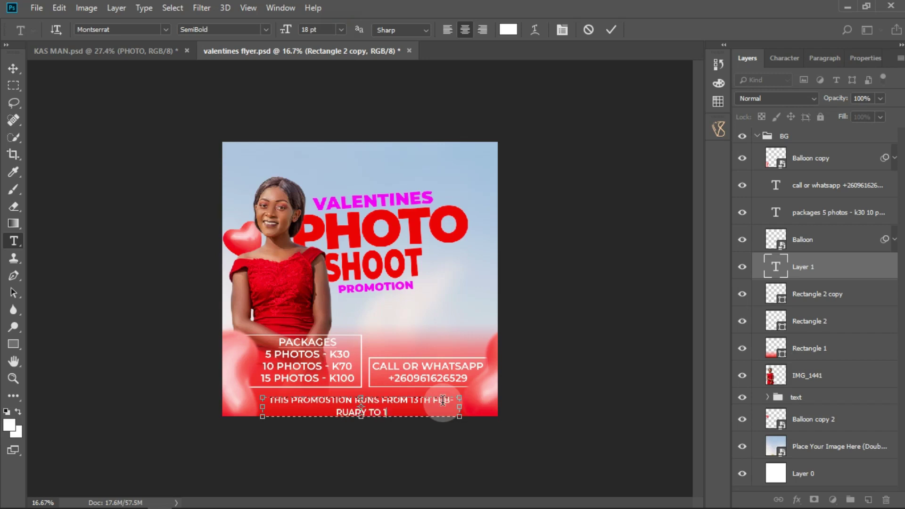
text(TH)
key(BackSpace)
key(BackSpace)
text(TO 15TH FEBRUARY)
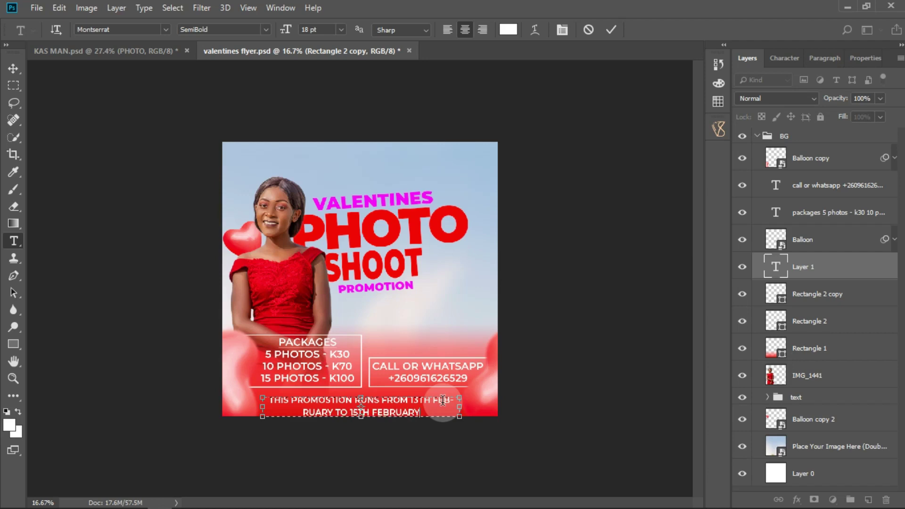
text( 2021)
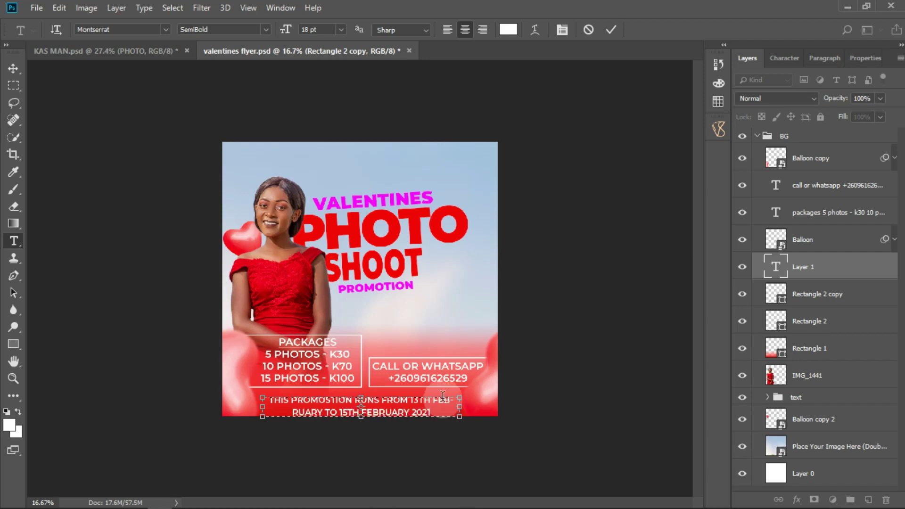
text(.)
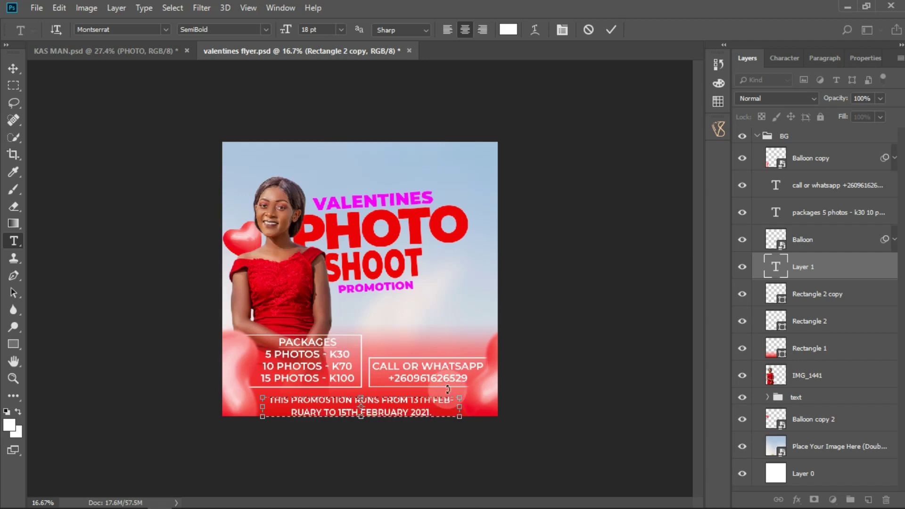
text( TERMS AND)
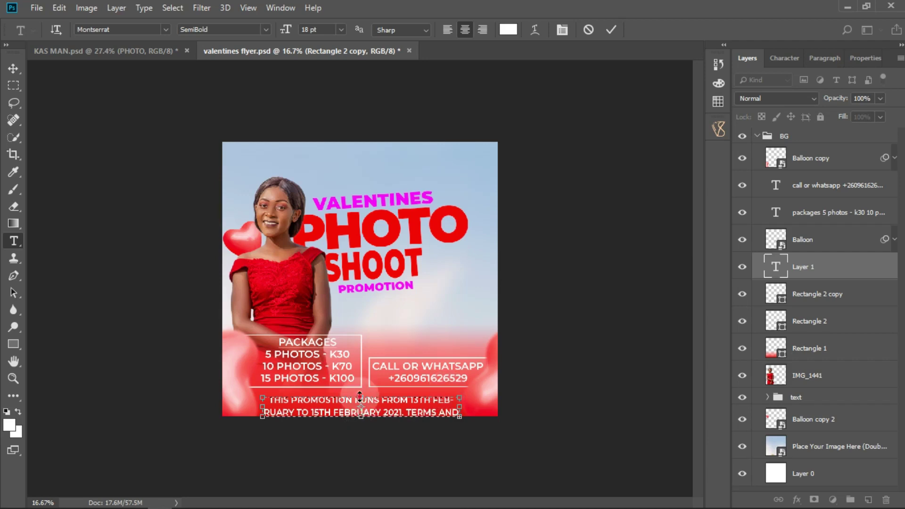
Make the whole paragraph 16 pt and widen the text box so it fits two lines.
drag(360, 398, 361, 387)
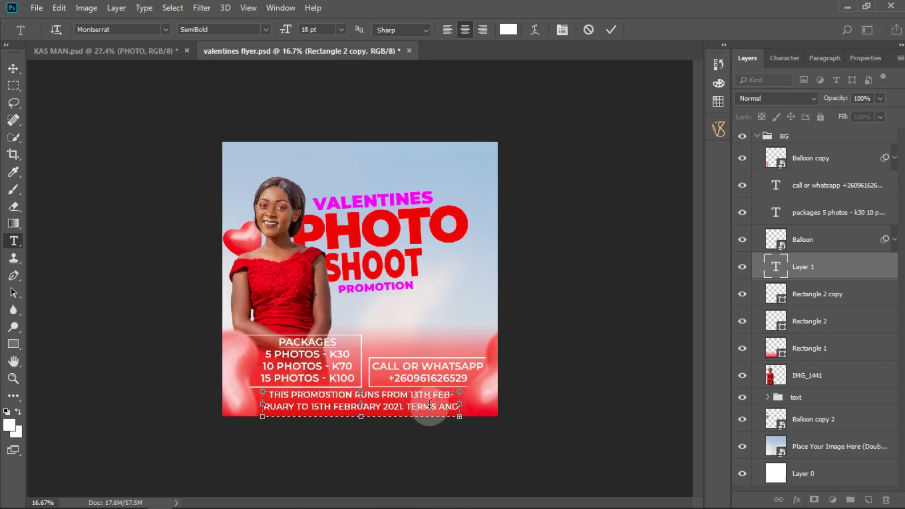
key(ctrl+a)
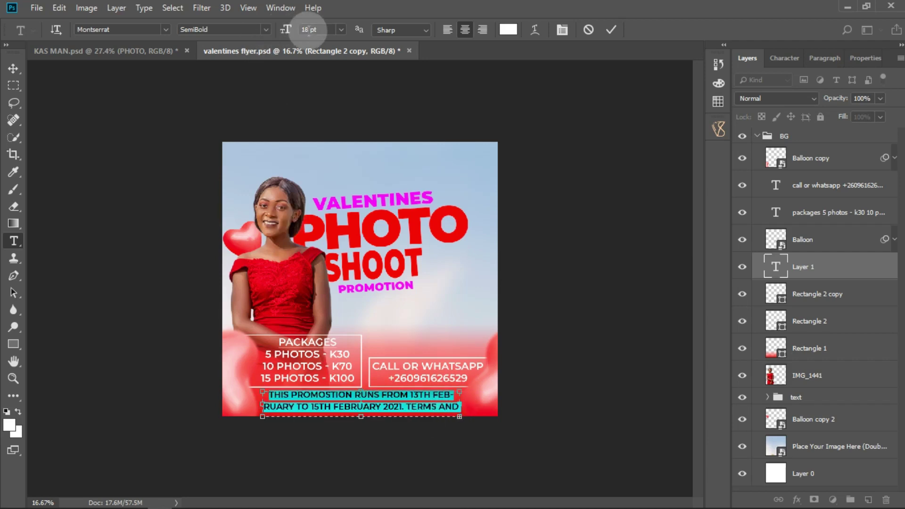
click(341, 30)
click(325, 129)
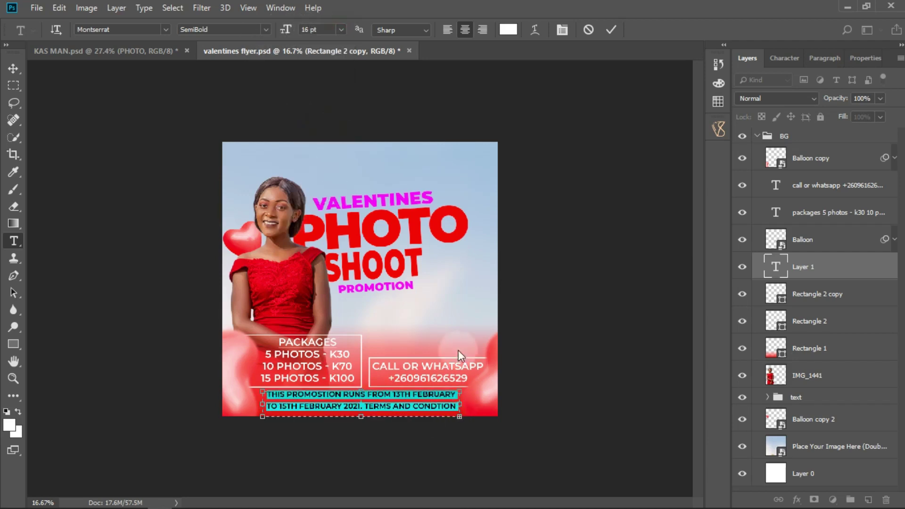
drag(460, 403, 468, 403)
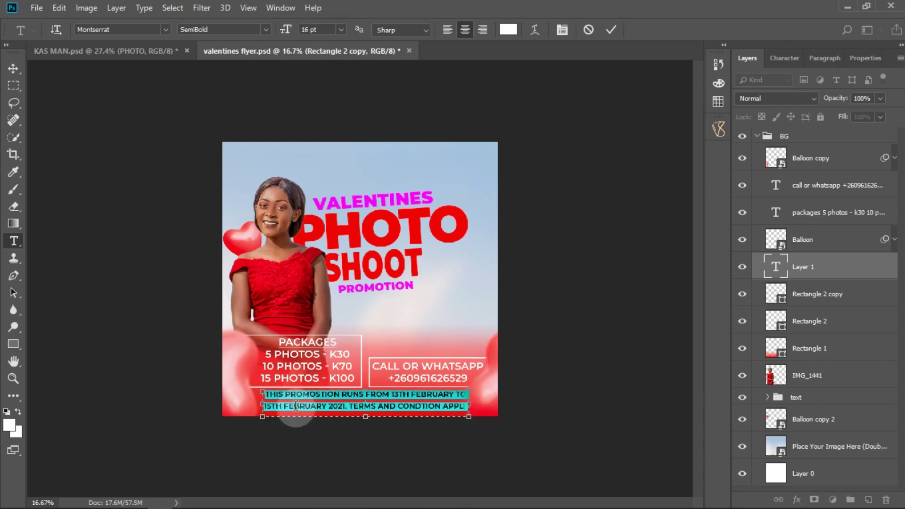
drag(262, 404, 255, 404)
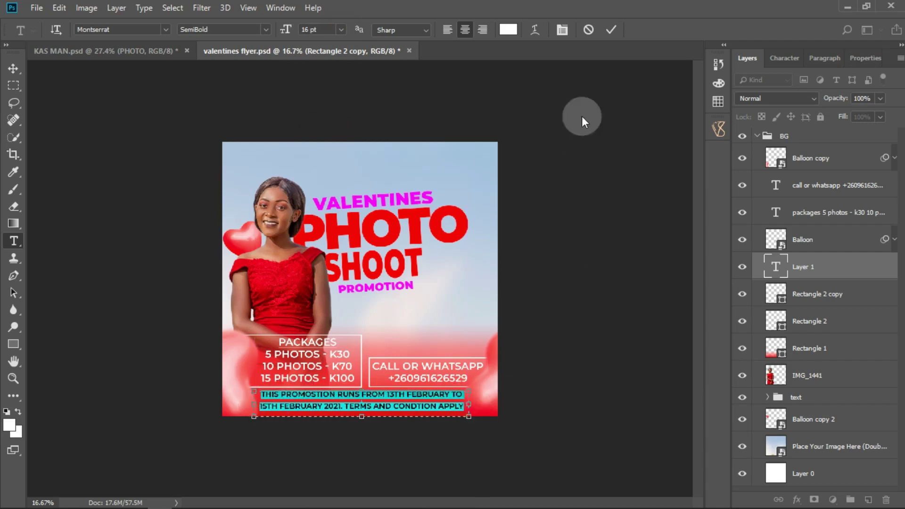
Set the date line's tracking to 5 and leading to 16 pt.
click(611, 30)
click(773, 59)
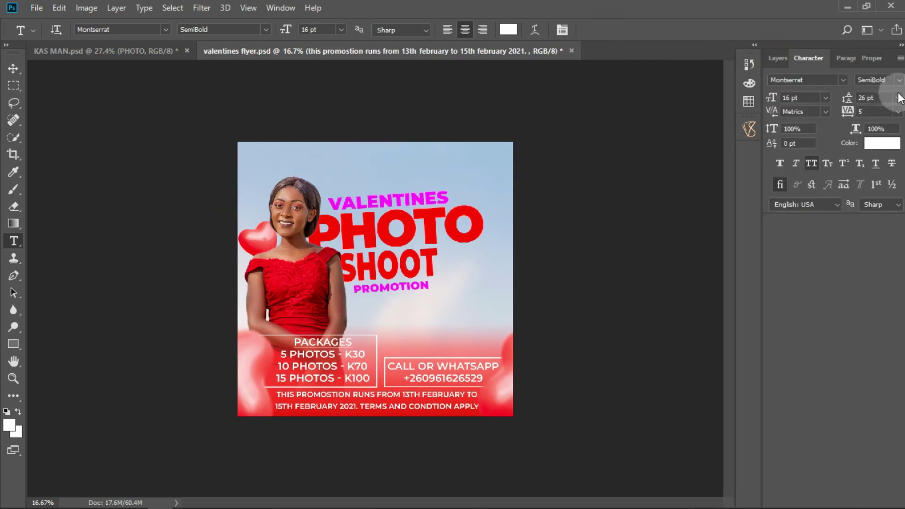
click(897, 112)
click(895, 119)
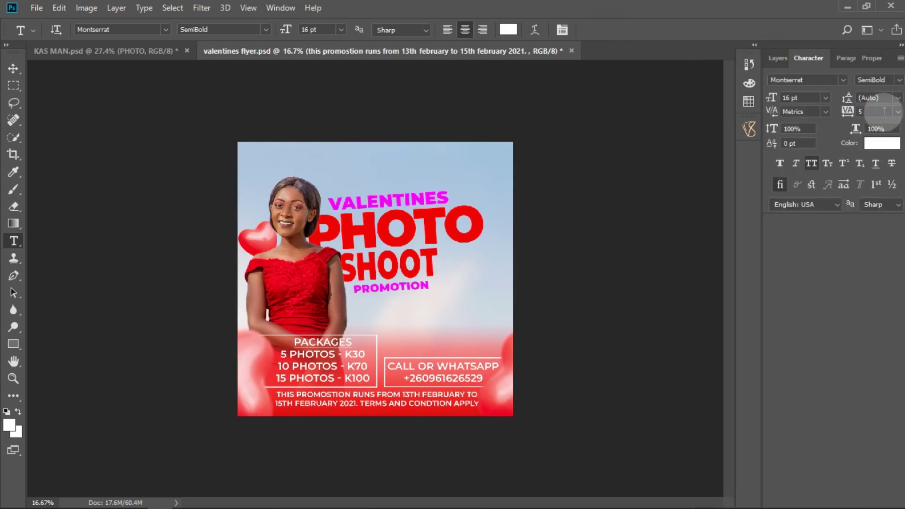
click(897, 97)
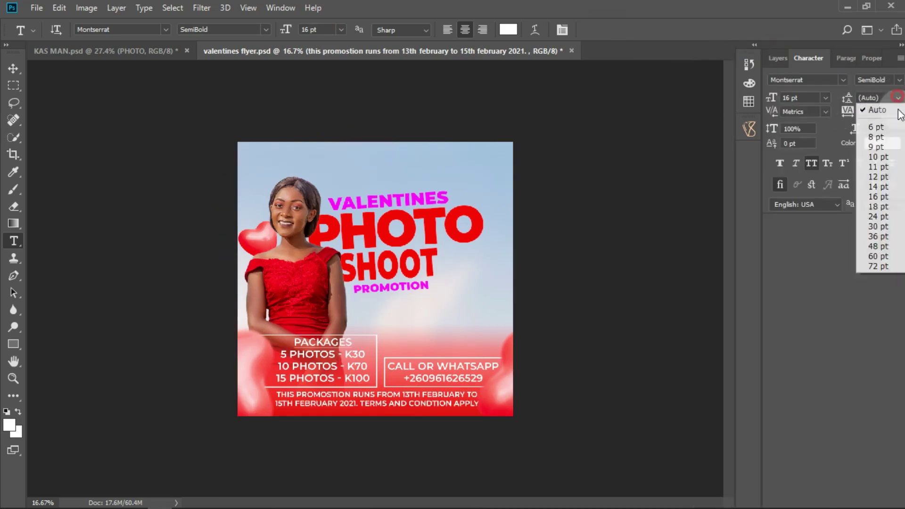
click(878, 197)
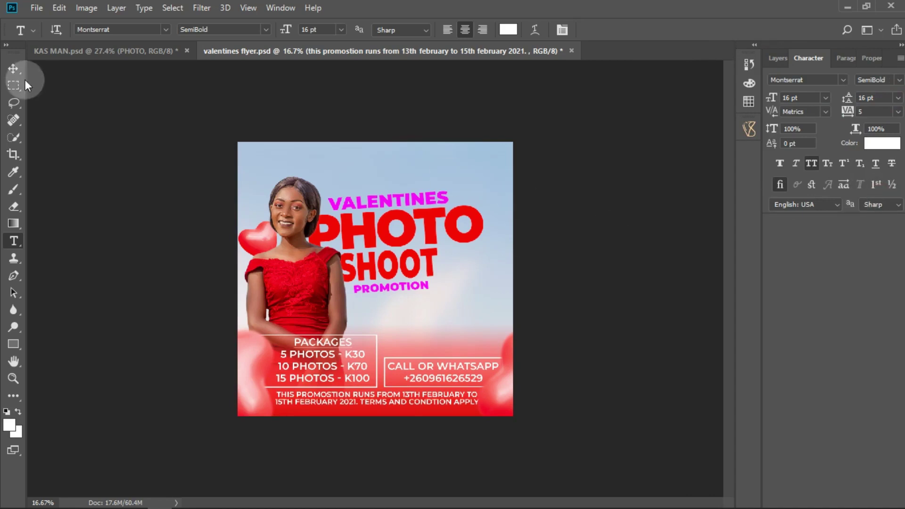
Nudge the date line down with the Move tool.
click(13, 69)
key(shift+Down)
key(shift+Down)
key(shift+Down)
key(shift+Down)
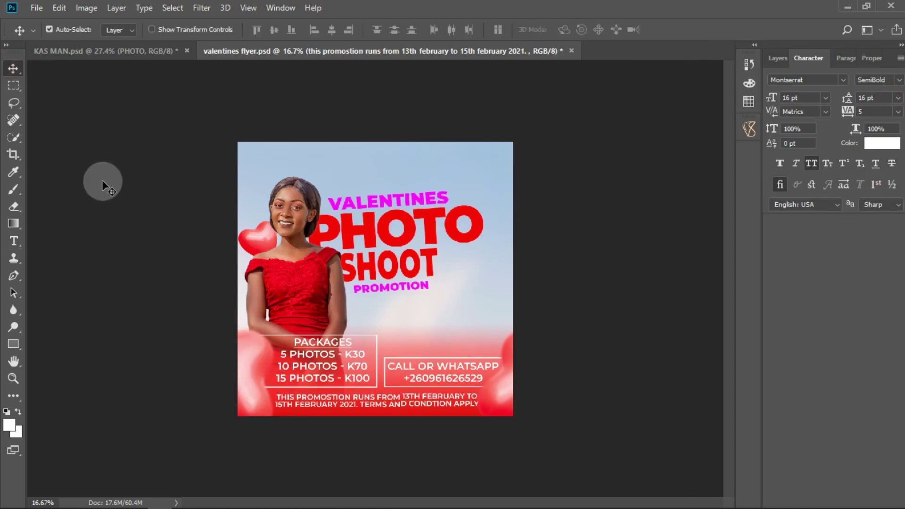
key(shift+Left)
key(shift+Left)
key(shift+Down)
key(shift+Down)
key(shift+Down)
key(shift+Down)
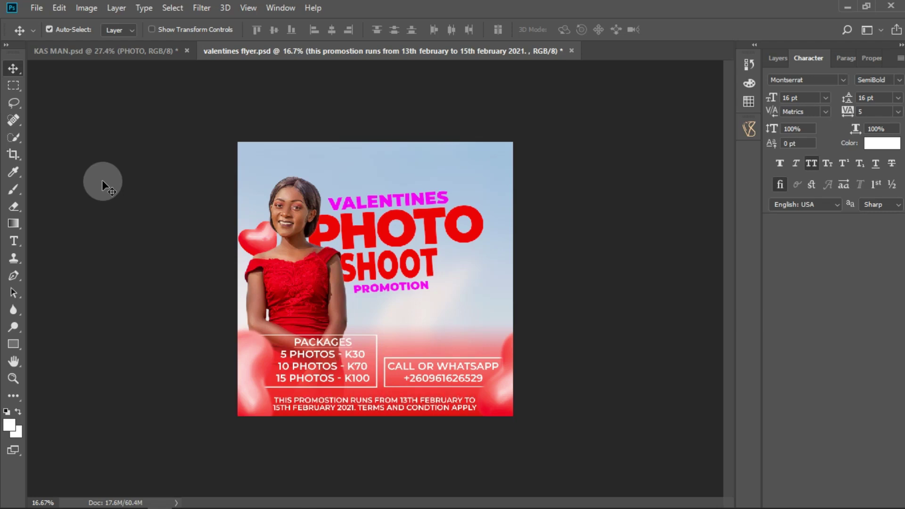
Select both rectangles with the packages and contact text layers and move them slightly down.
click(773, 59)
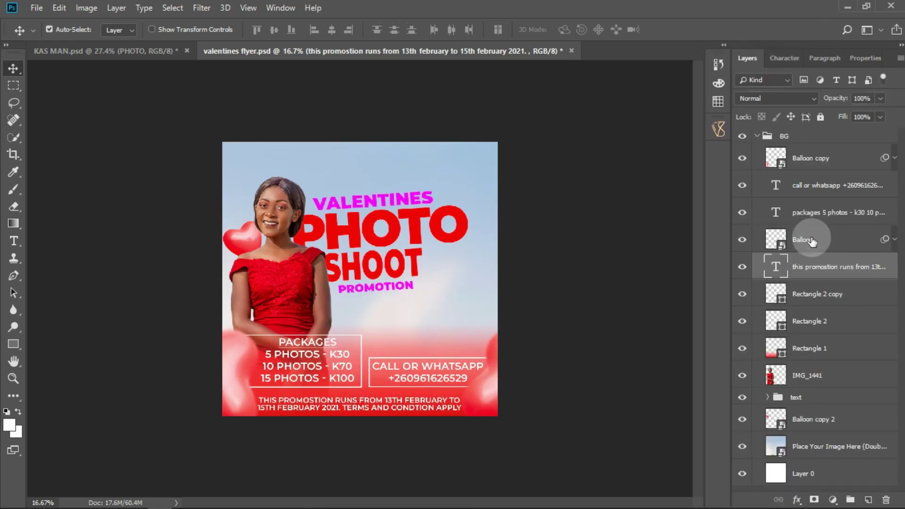
click(817, 296)
ctrl+click(831, 212)
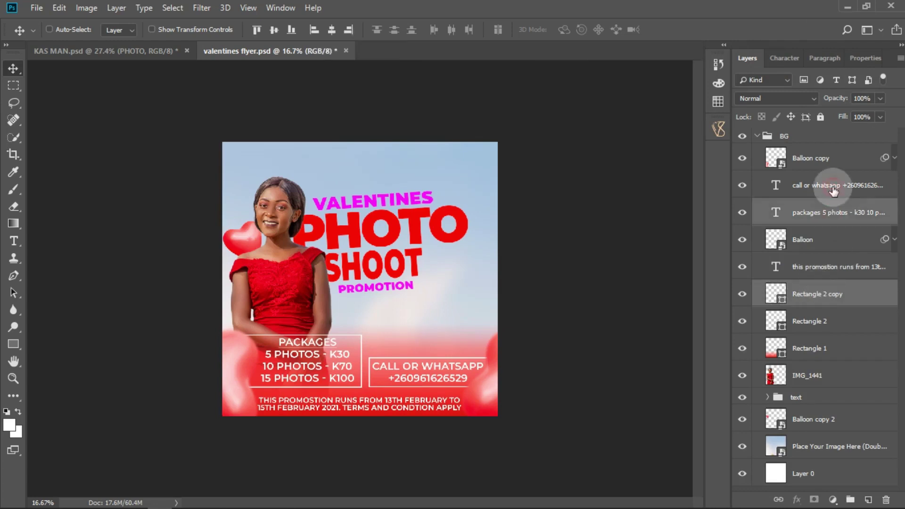
ctrl+click(831, 185)
ctrl+click(811, 325)
drag(552, 277, 552, 282)
key(shift+Down)
key(shift+Down)
key(shift+Down)
key(shift+Down)
key(ctrl+z)
key(ctrl+z)
key(ctrl+z)
key(ctrl+z)
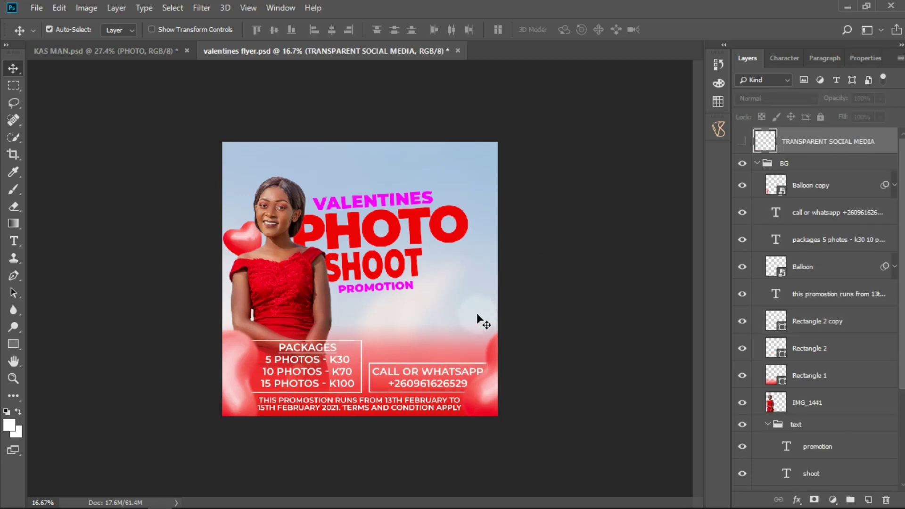
Drag the Vector Smart Object file from the Downloads folder onto the Photoshop flyer.
click(157, 502)
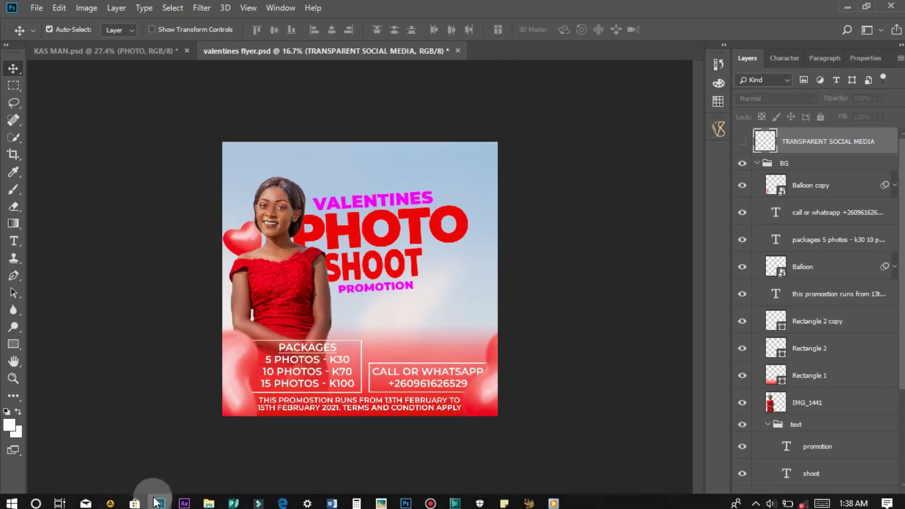
click(209, 502)
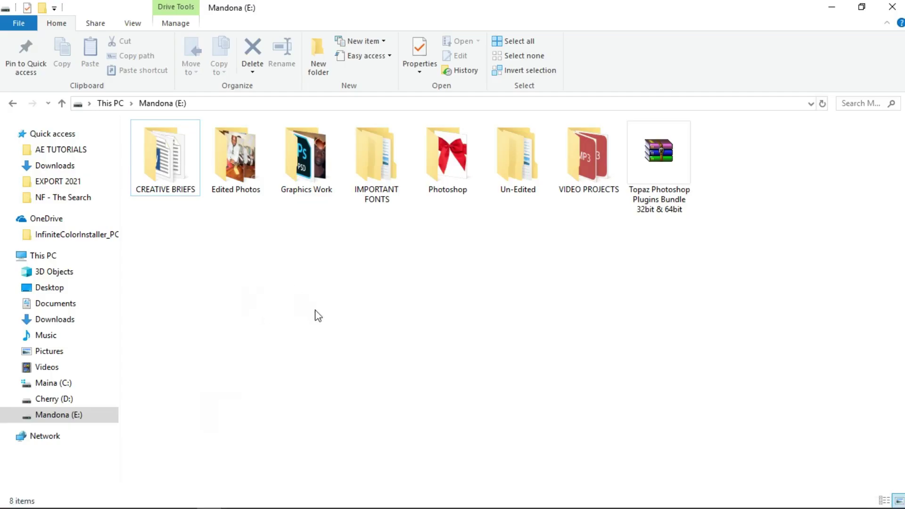
click(53, 256)
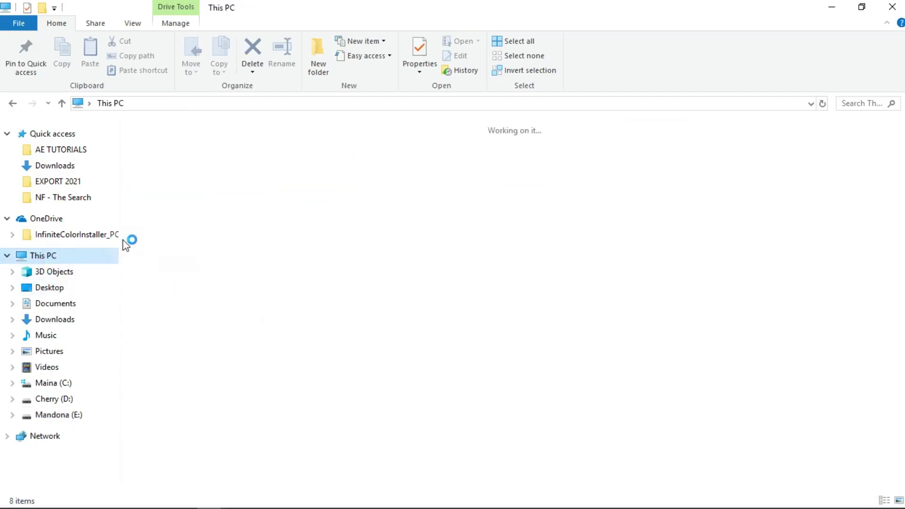
double_click(697, 168)
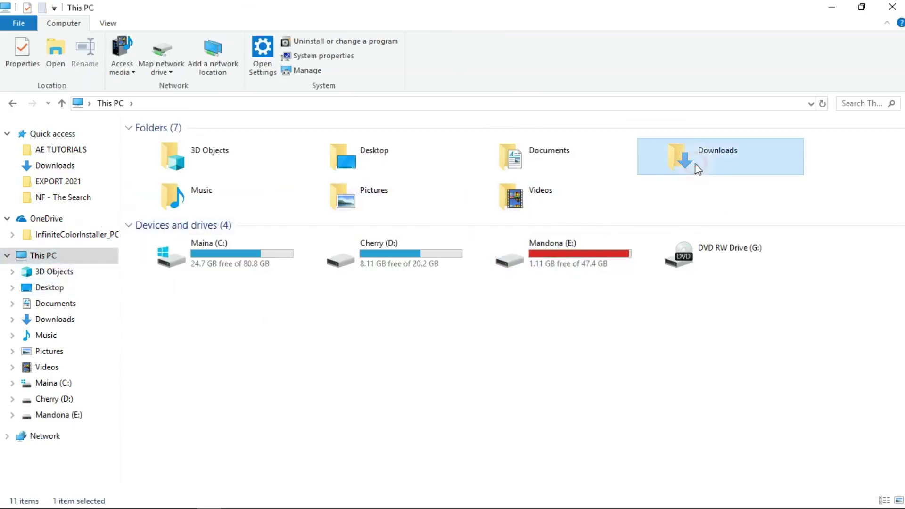
scroll(587, 321, down, 3)
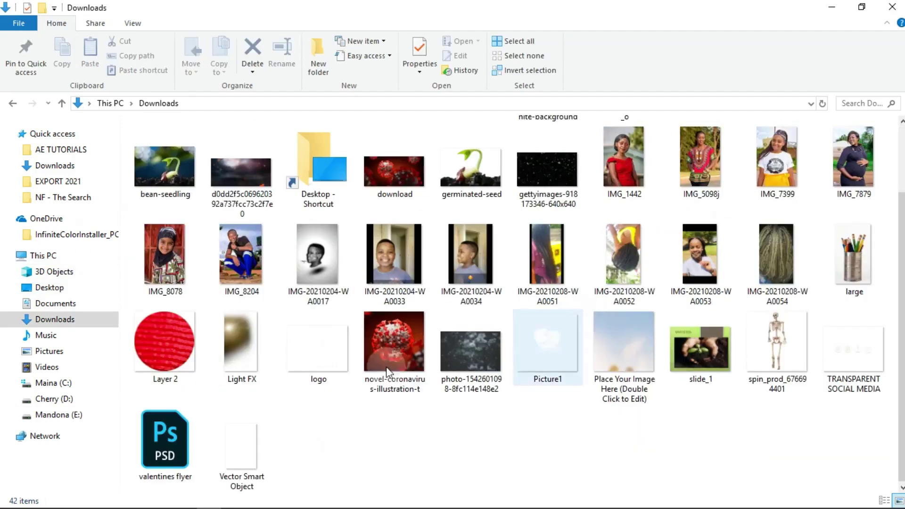
click(240, 455)
drag(240, 454, 401, 329)
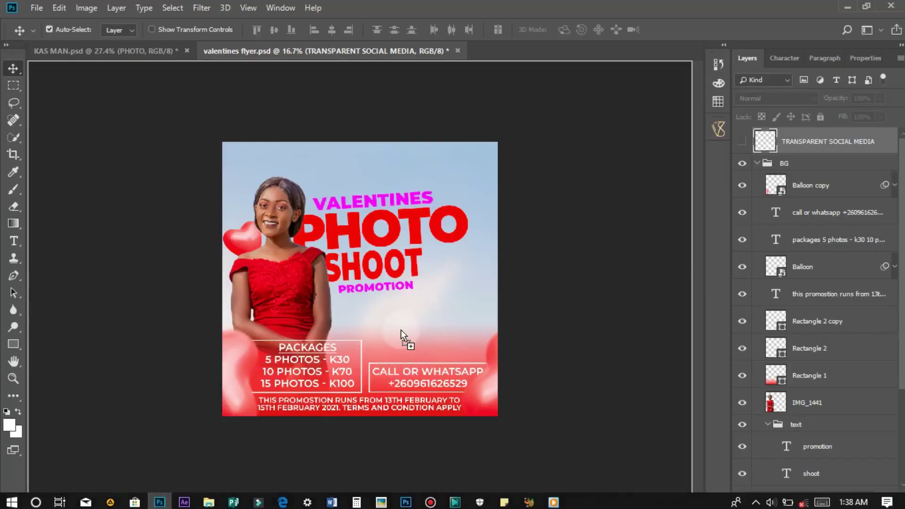
Place the pin graphic above the call box and scale it to about 46%.
click(365, 285)
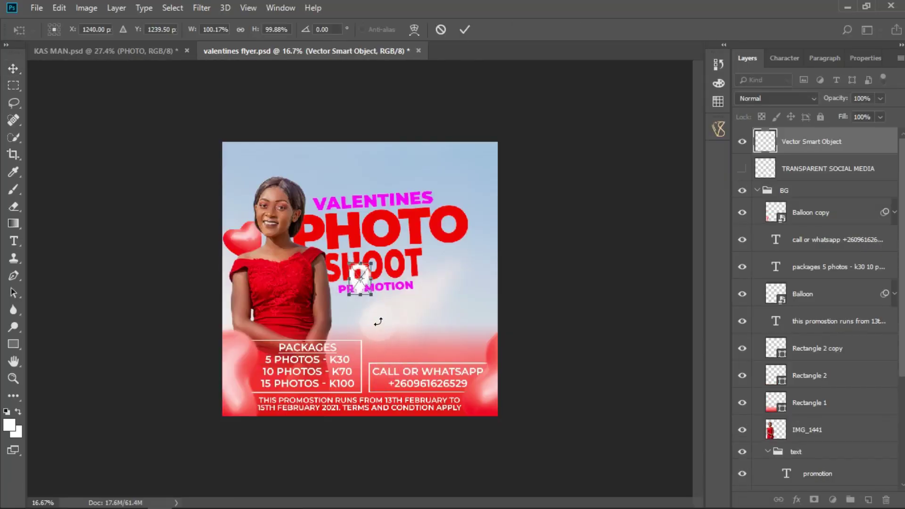
click(464, 30)
drag(380, 269, 391, 334)
key(ctrl+t)
key(shift+Down)
key(shift+Down)
key(shift+Down)
key(shift+Down)
key(Down)
key(Down)
key(Down)
key(Down)
key(Down)
key(Down)
key(Down)
key(Down)
key(Down)
key(Down)
key(Down)
key(Down)
key(Down)
key(Down)
key(Down)
key(Down)
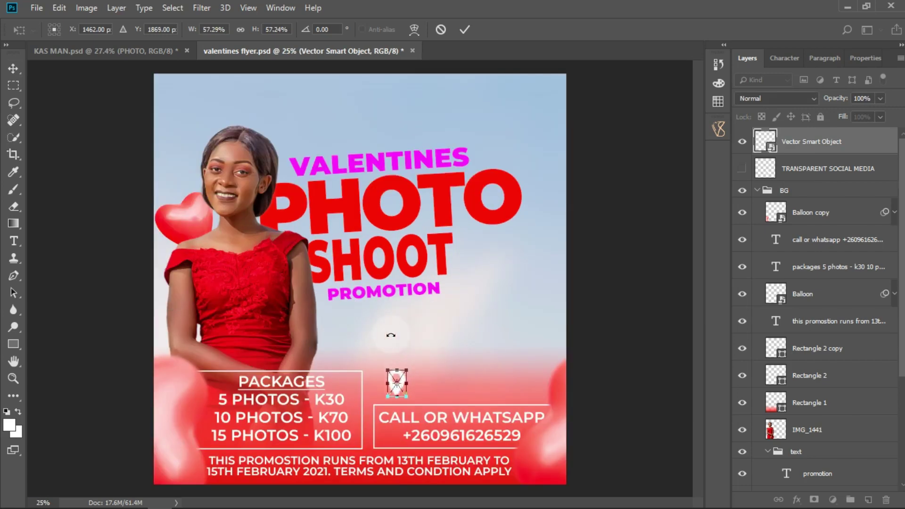
drag(407, 384, 405, 380)
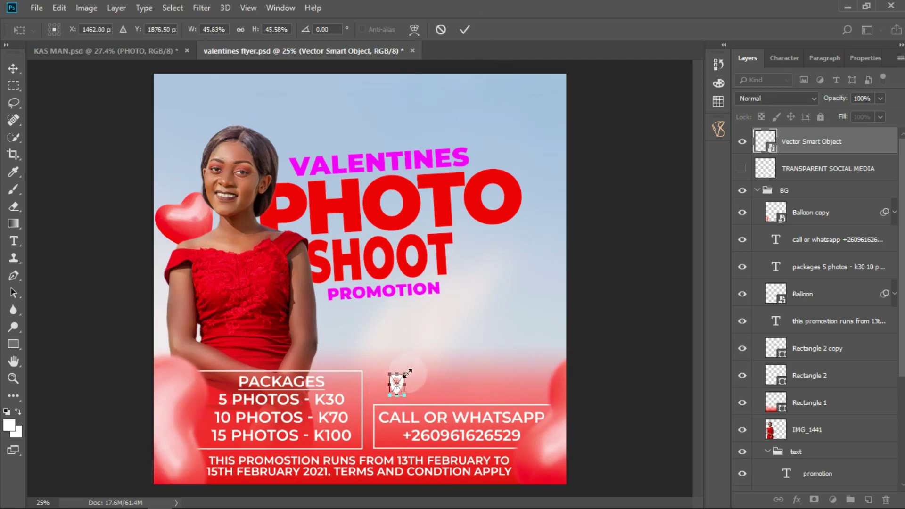
click(464, 29)
Draw a text box beside the location pin and set its size to 18 pt.
click(14, 240)
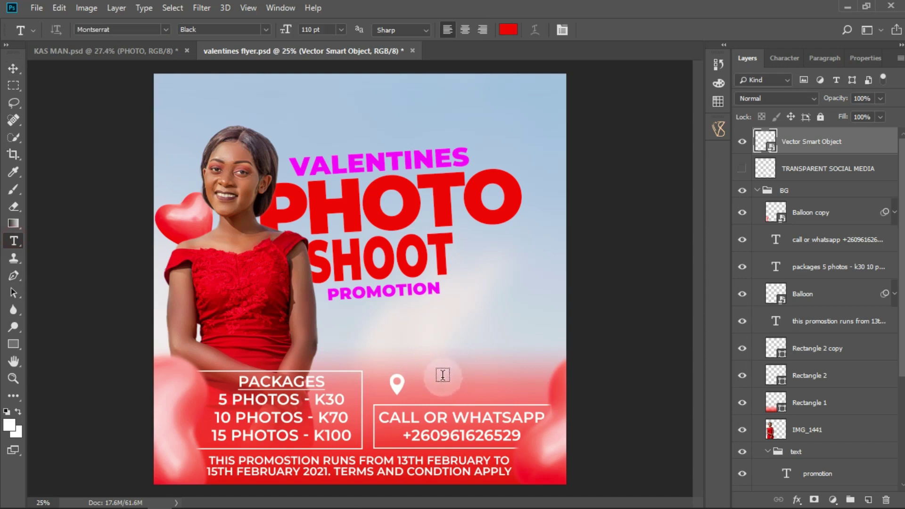
drag(412, 376, 523, 395)
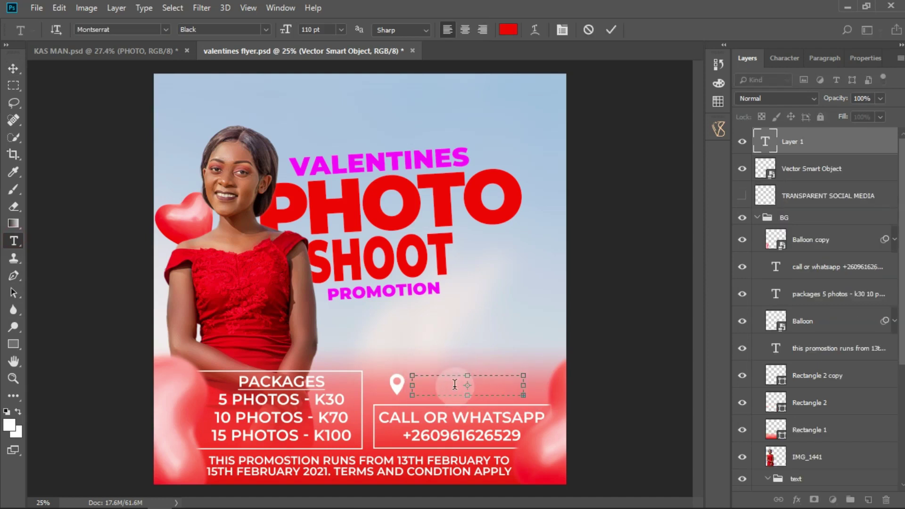
click(440, 382)
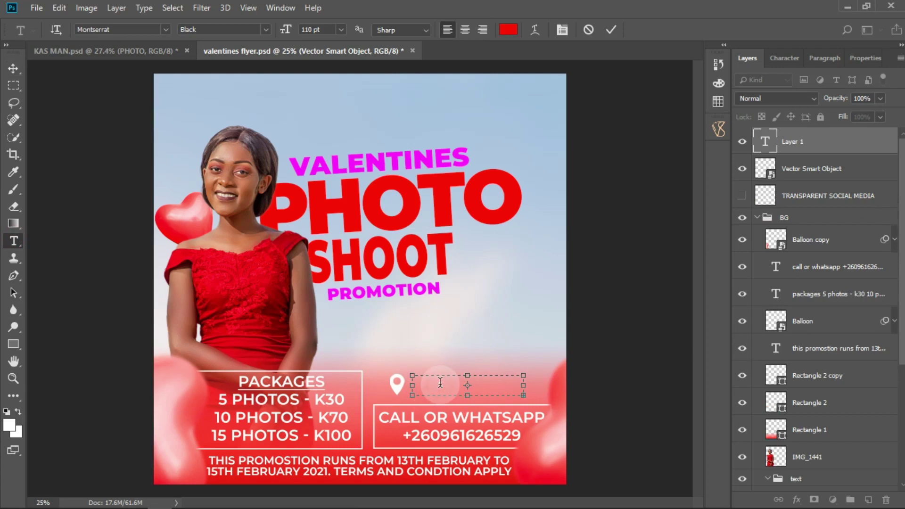
click(340, 29)
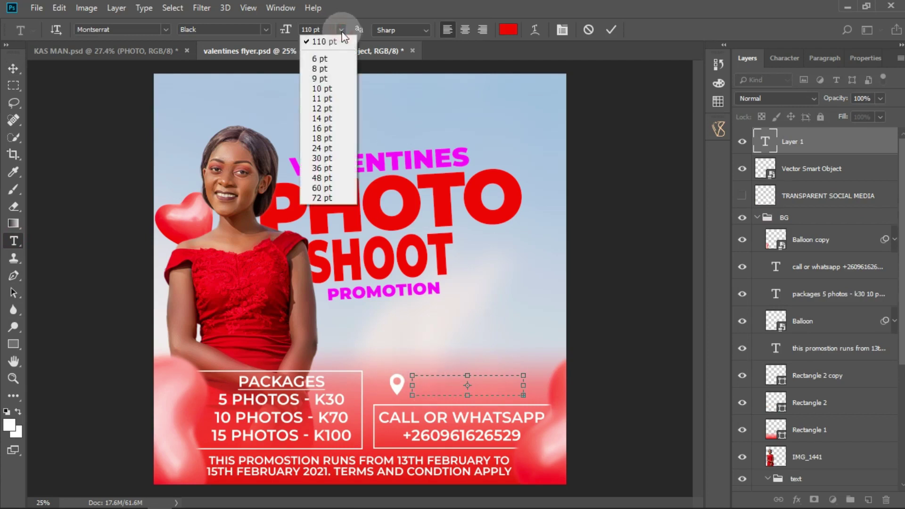
click(455, 386)
click(340, 29)
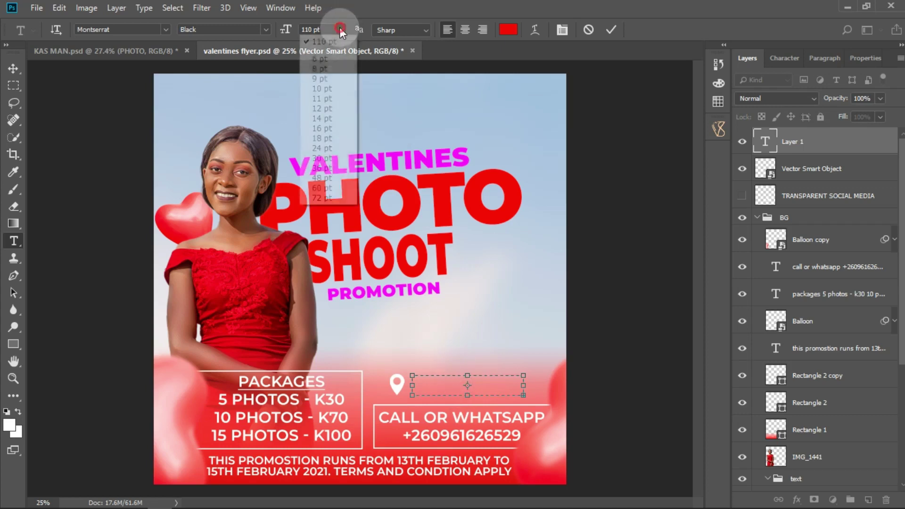
click(322, 138)
Type 'NDEKE - NDOLA', lower it slightly, and centre the pin above it.
text(DEOLAND)
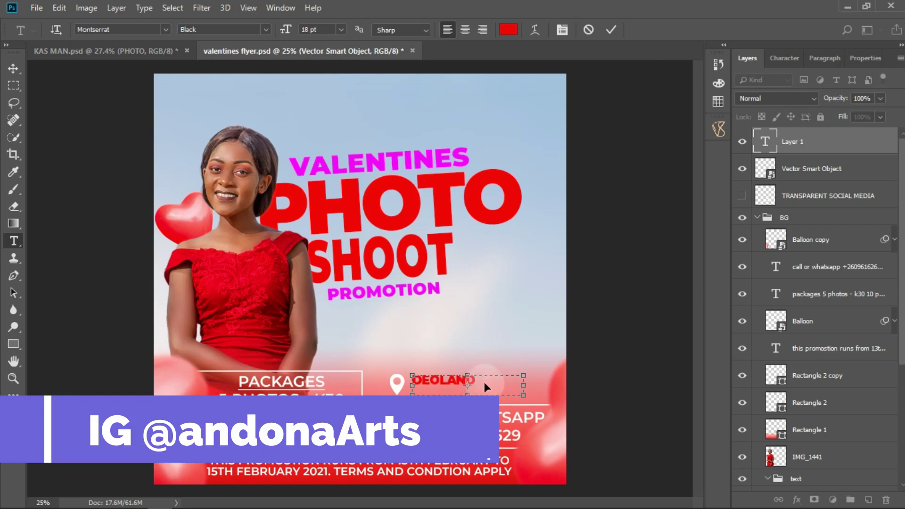
key(ctrl+a)
text(NDOLA)
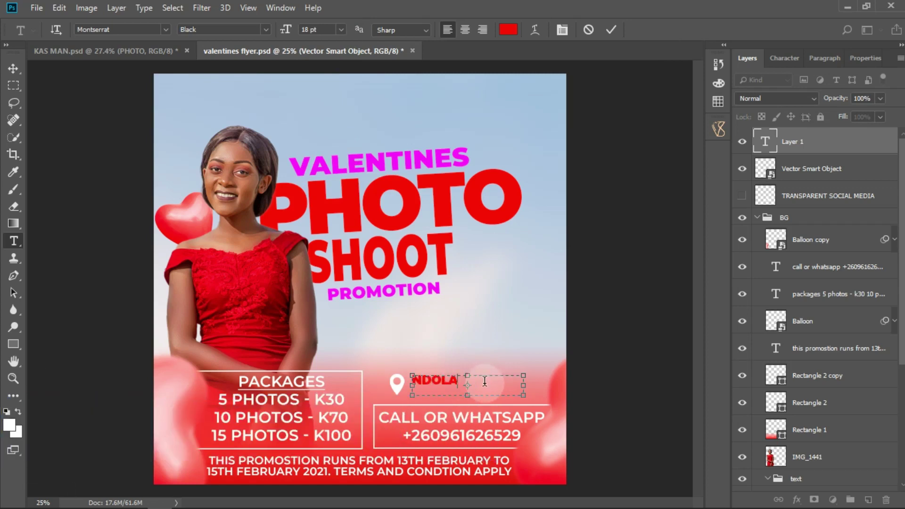
key(Left)
key(Left)
key(Left)
key(Left)
text(DEKEN-)
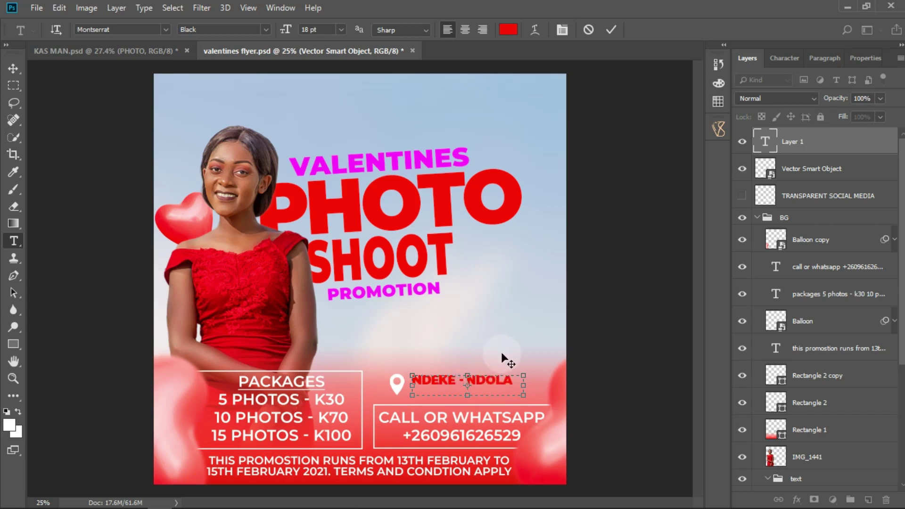
click(610, 29)
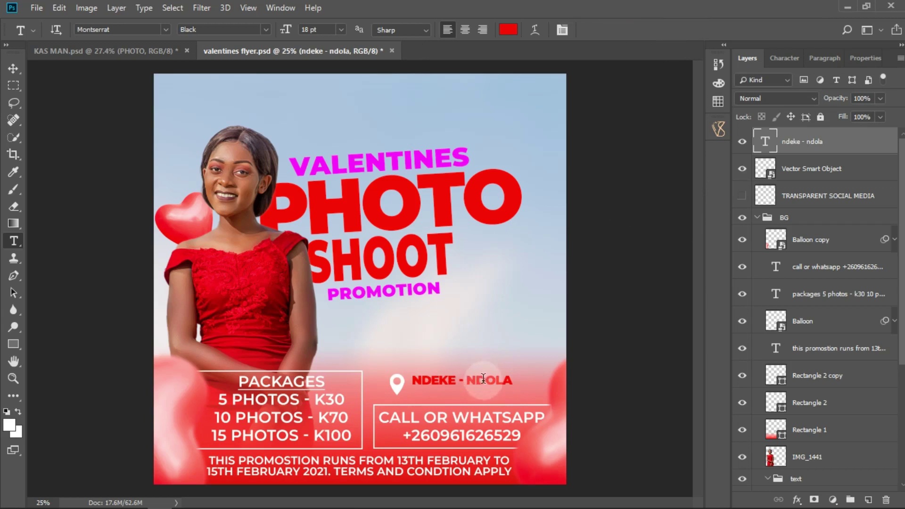
drag(478, 381, 476, 398)
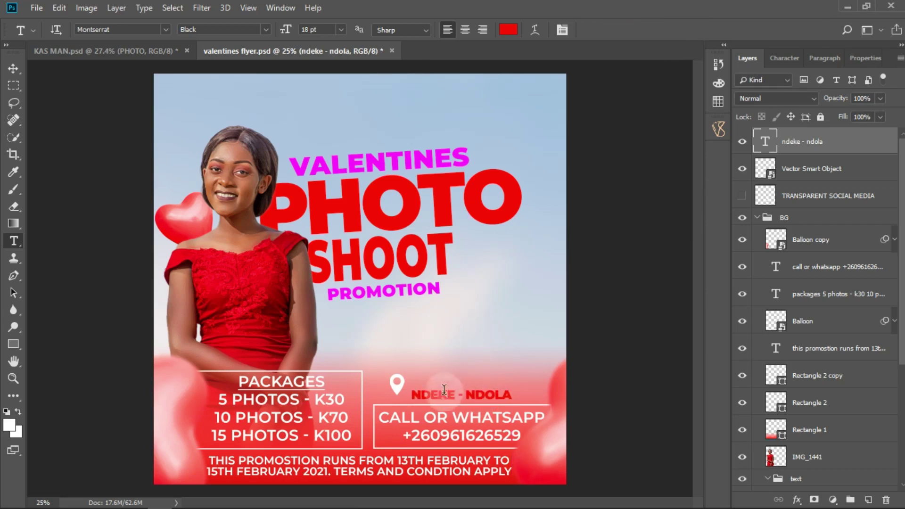
click(825, 173)
drag(401, 383, 464, 379)
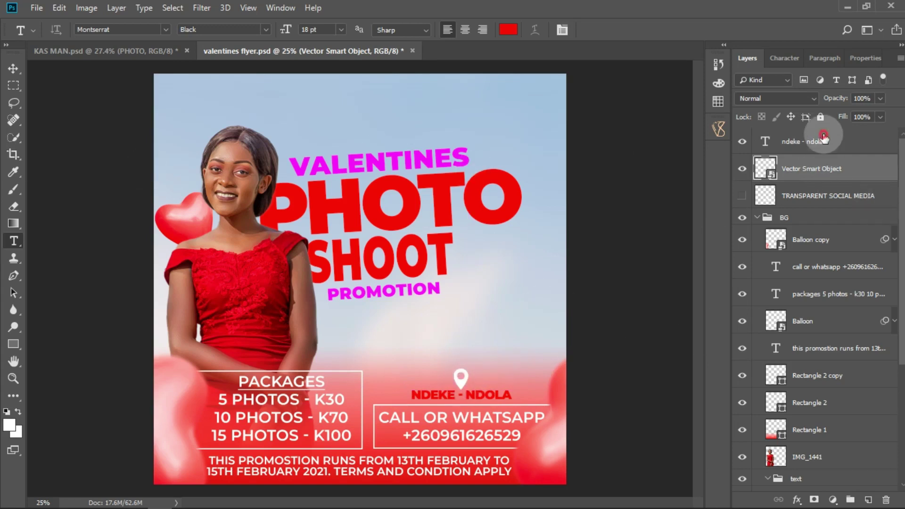
Change the NDEKE - NDOLA text colour from red to white.
click(810, 143)
click(509, 29)
click(555, 113)
click(863, 107)
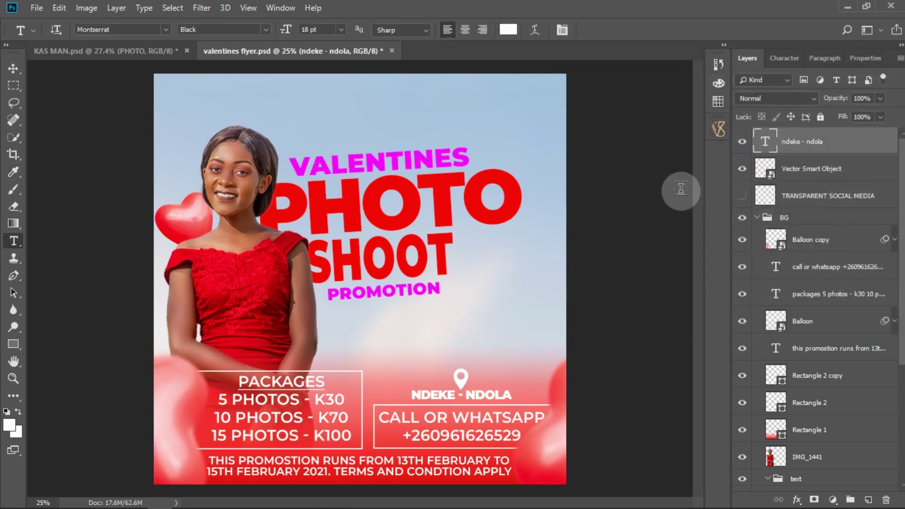
click(15, 69)
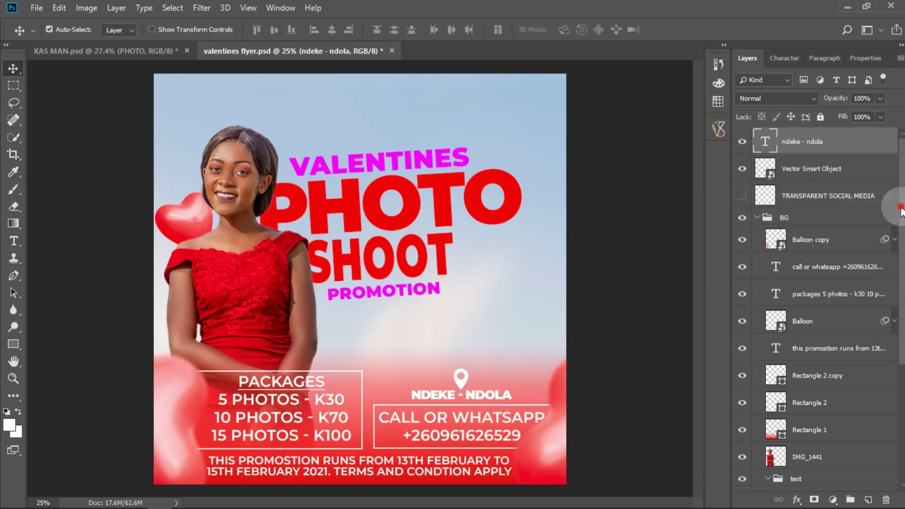
Shift SHOOT, PROMOTION and VALENTINES about 24 px right, tighter against PHOTO.
scroll(890, 207, down, 5)
scroll(893, 325, down, 2)
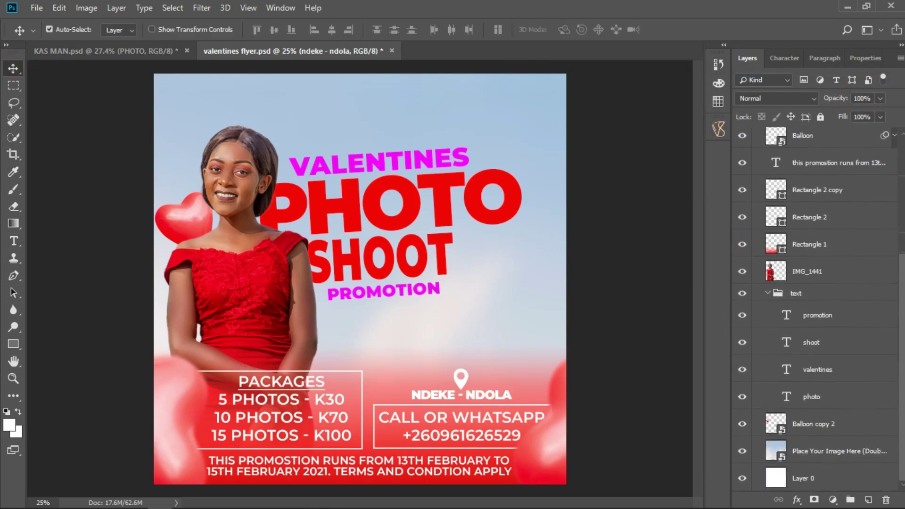
click(765, 293)
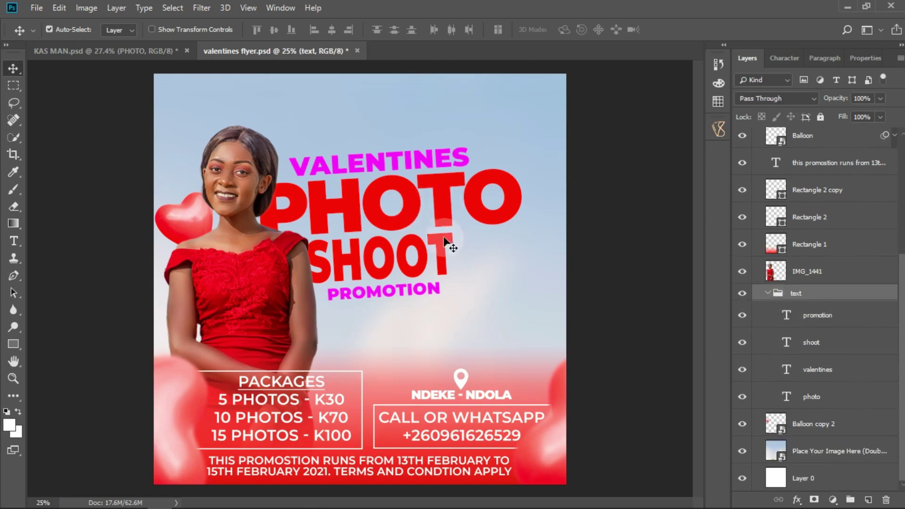
mouse_move(426, 261)
mouse_down()
mouse_move(442, 263)
mouse_move(428, 266)
mouse_up()
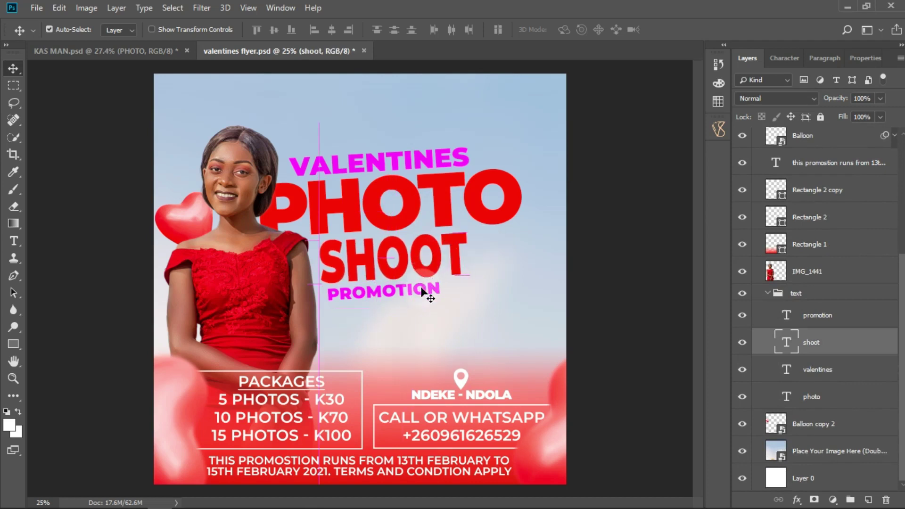
drag(430, 297, 440, 298)
drag(429, 163, 441, 165)
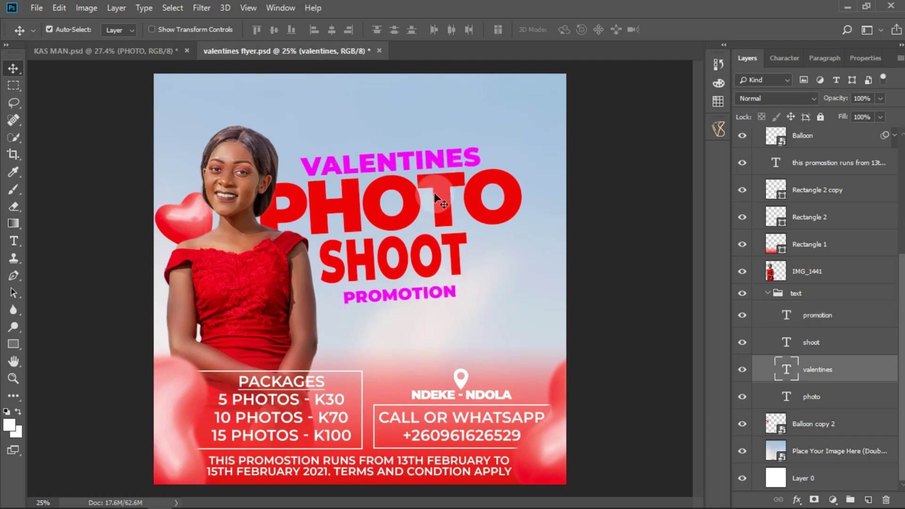
drag(440, 266, 451, 258)
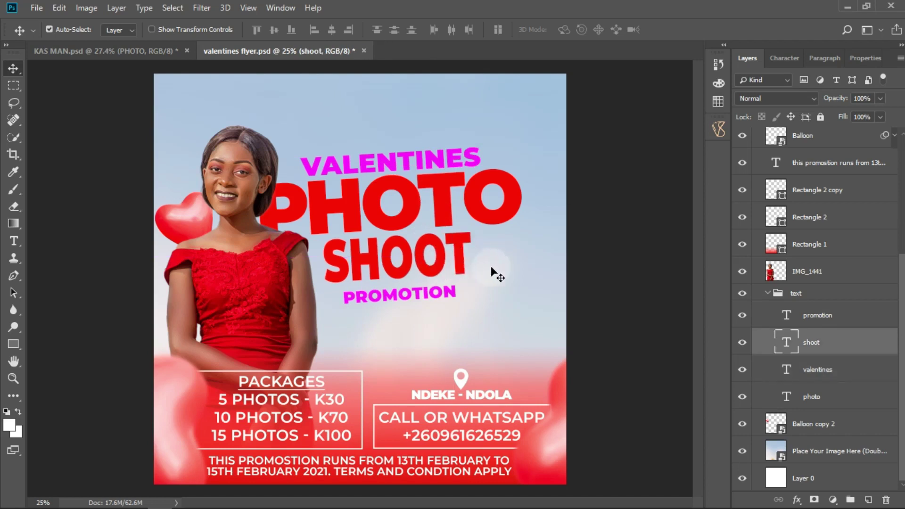
click(767, 293)
click(850, 402)
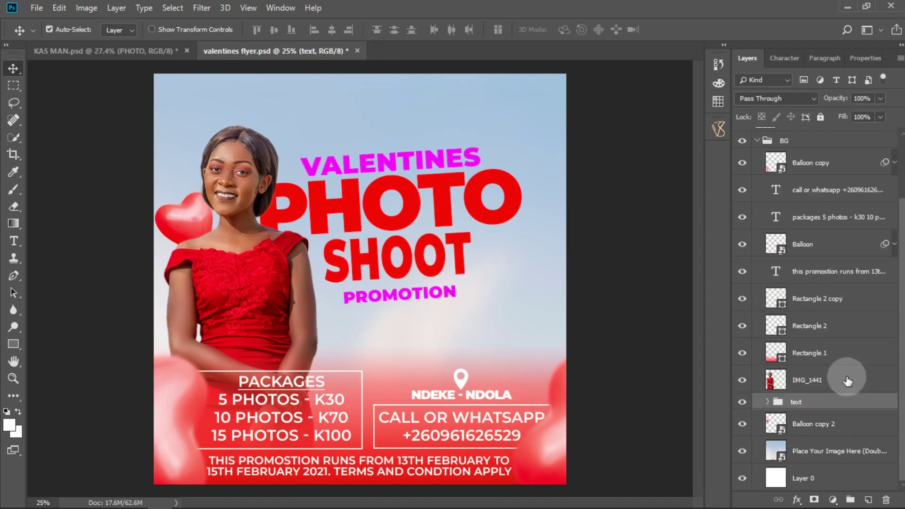
Tick Bevel & Emboss for the headline text group in Blending Options.
right_click(850, 402)
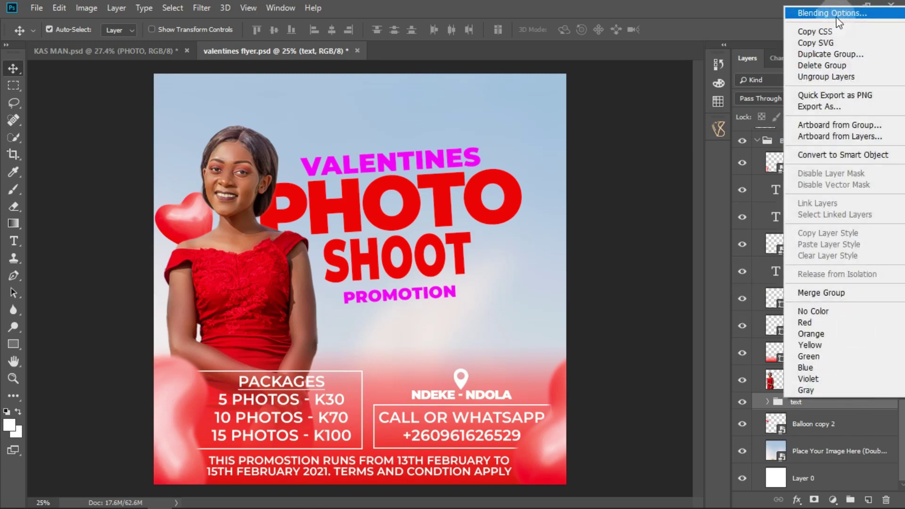
click(725, 69)
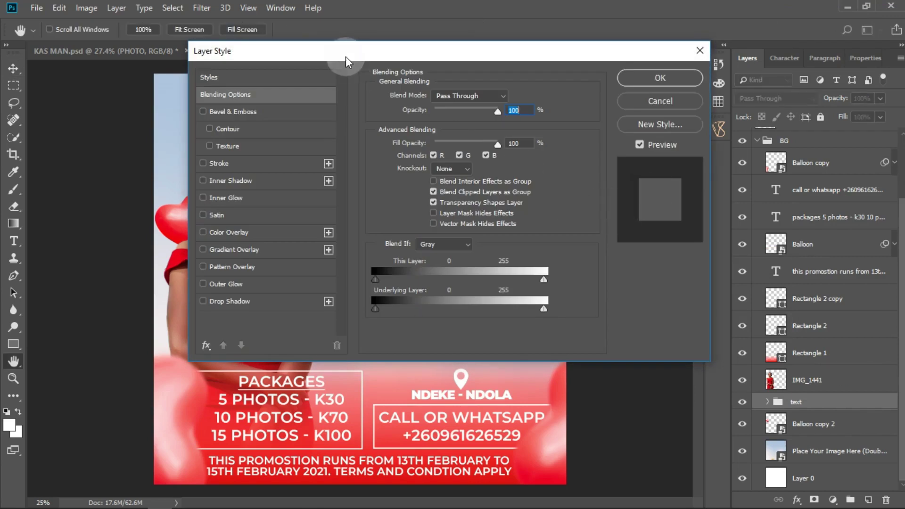
drag(346, 62, 697, 90)
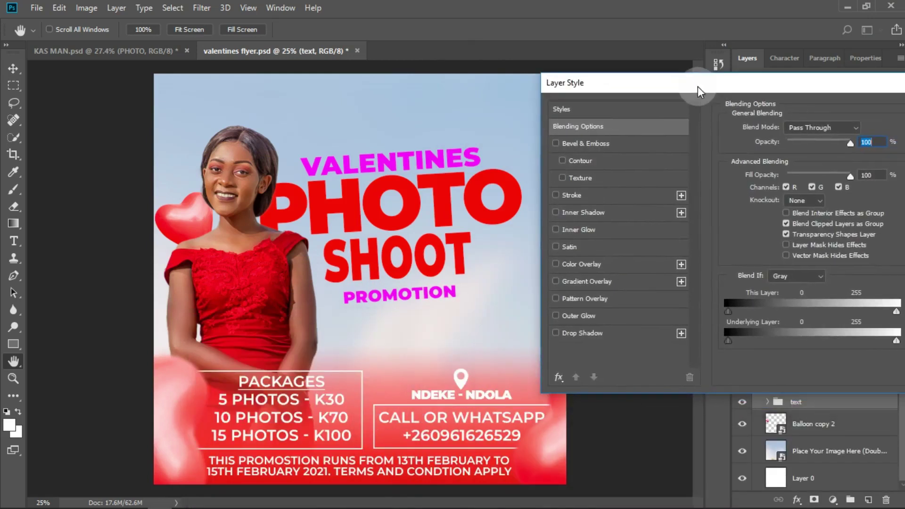
click(555, 143)
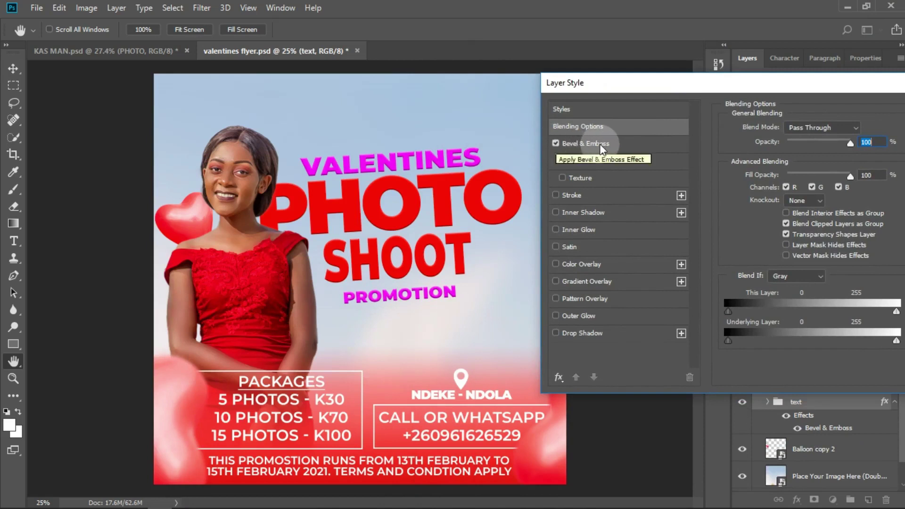
Enable the bevel's Contour and use Inner Bevel style with Smooth technique.
click(599, 144)
click(563, 160)
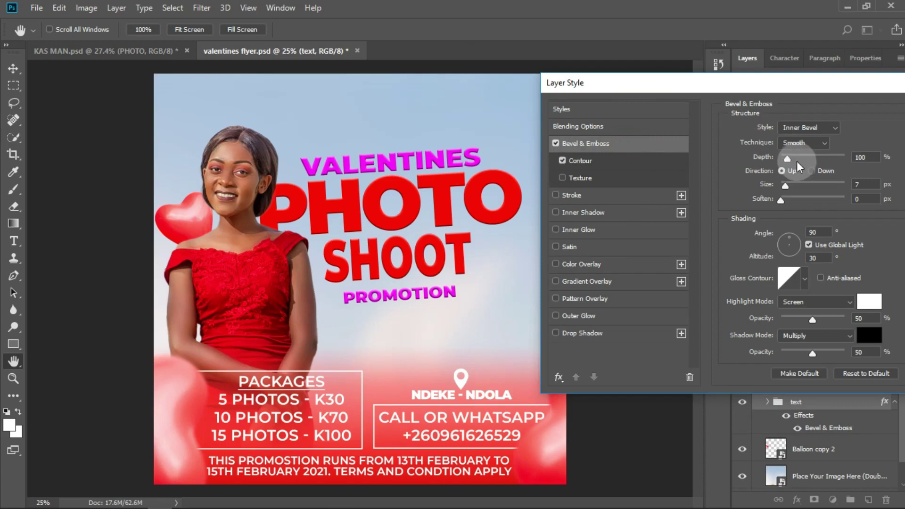
click(789, 129)
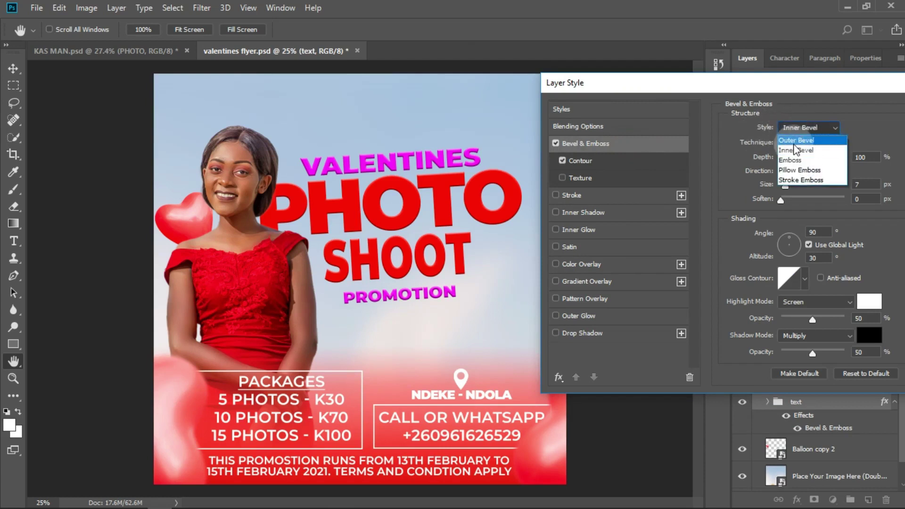
click(814, 149)
click(808, 143)
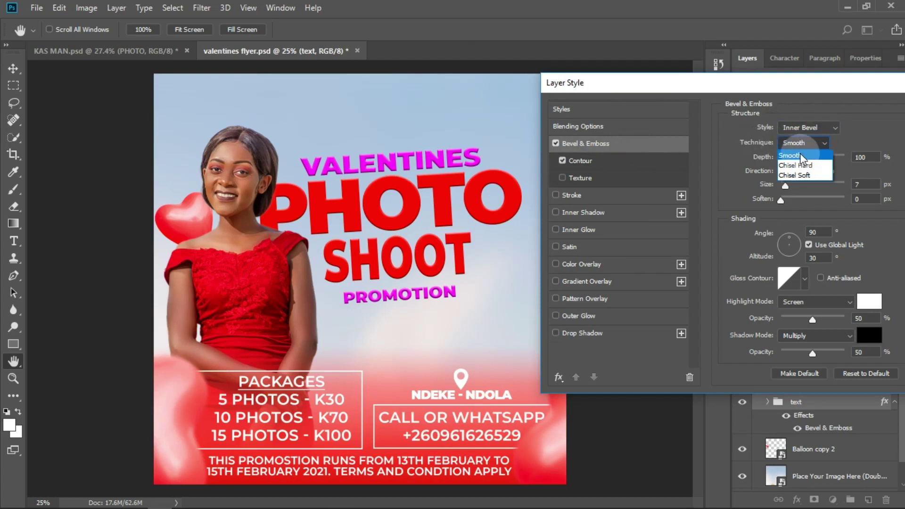
click(799, 155)
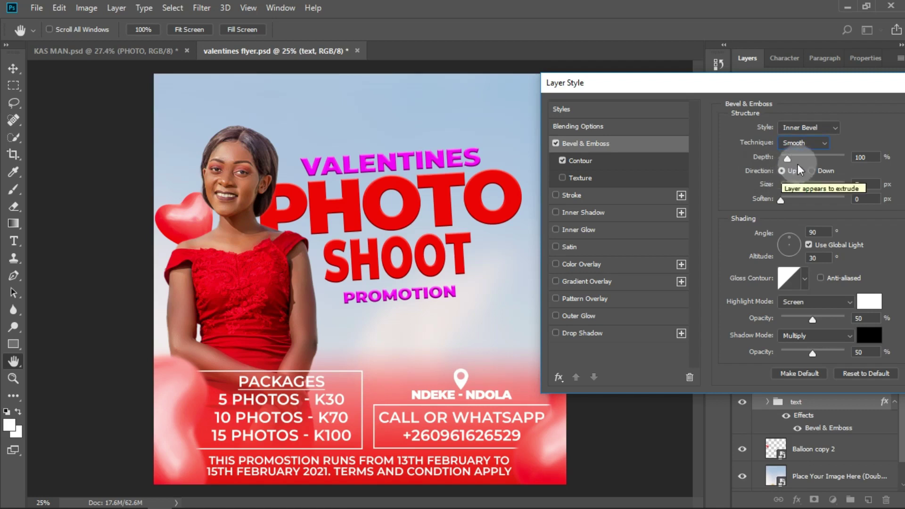
Tune the bevel to 428% depth, 38 px size and 14 px soften.
drag(786, 157, 813, 159)
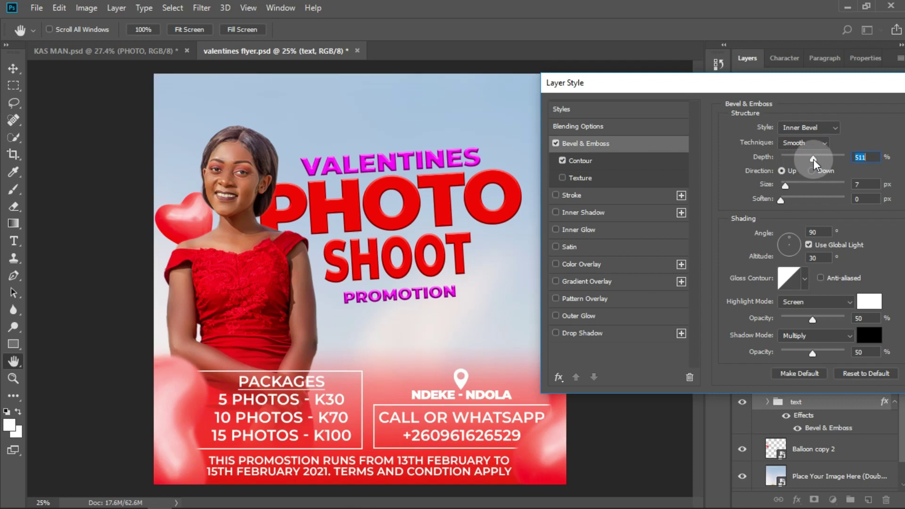
mouse_move(784, 186)
mouse_down()
mouse_move(856, 187)
mouse_move(793, 186)
mouse_up()
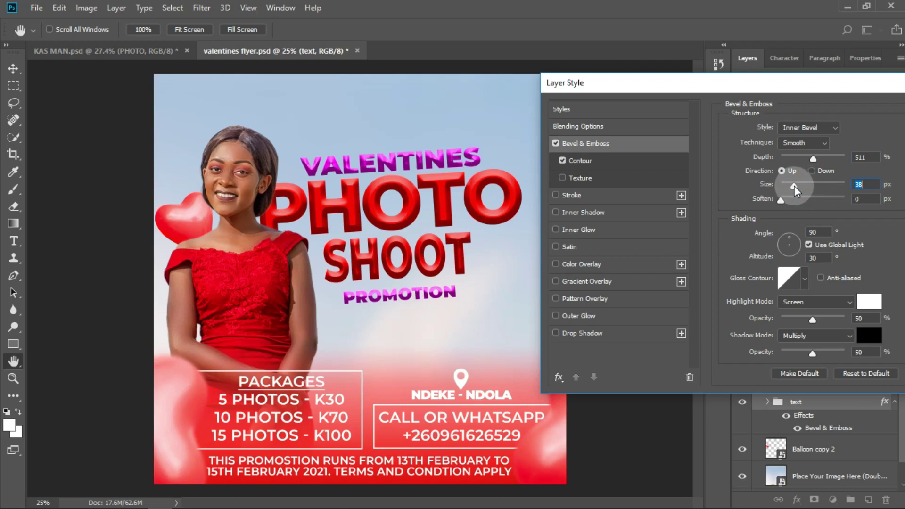
drag(795, 185, 794, 185)
drag(782, 200, 759, 205)
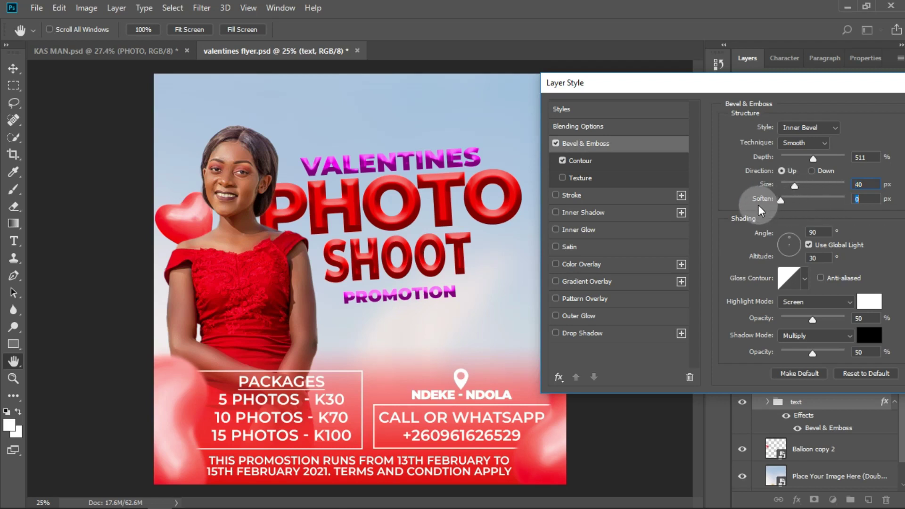
drag(815, 205, 821, 204)
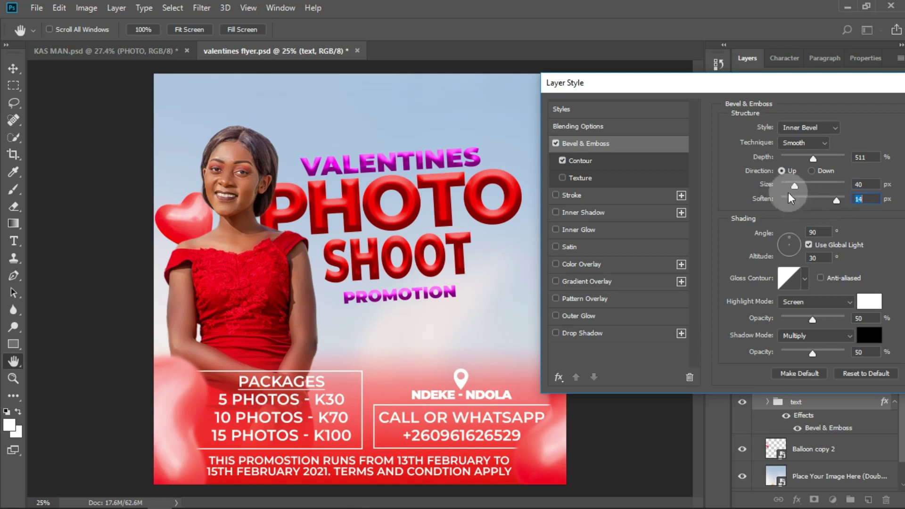
drag(797, 185, 793, 188)
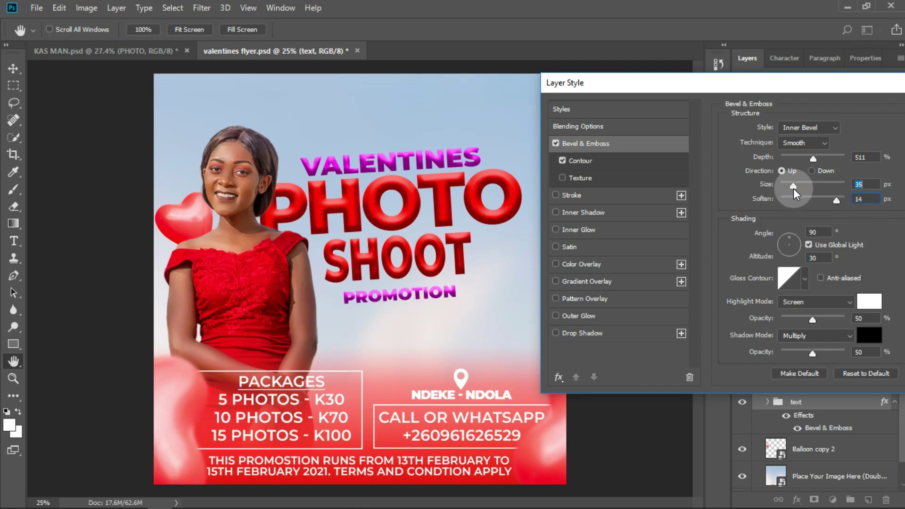
click(855, 184)
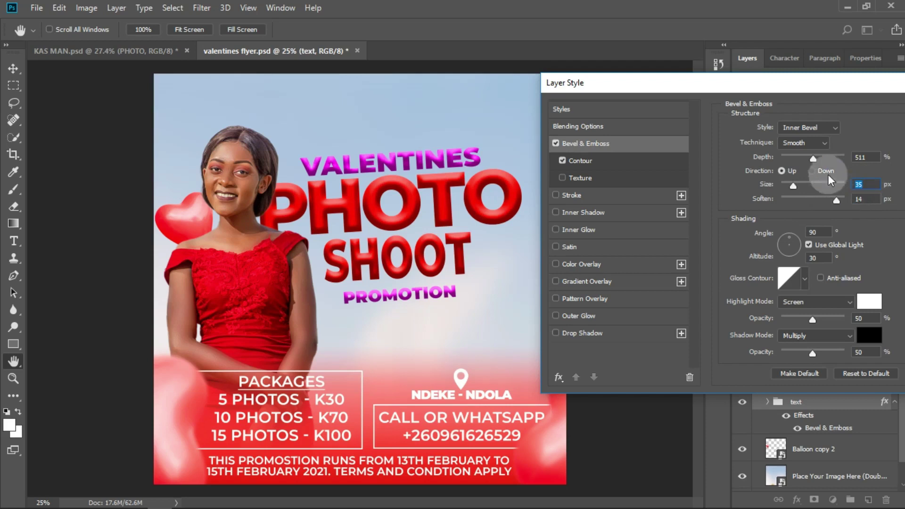
drag(816, 156, 794, 190)
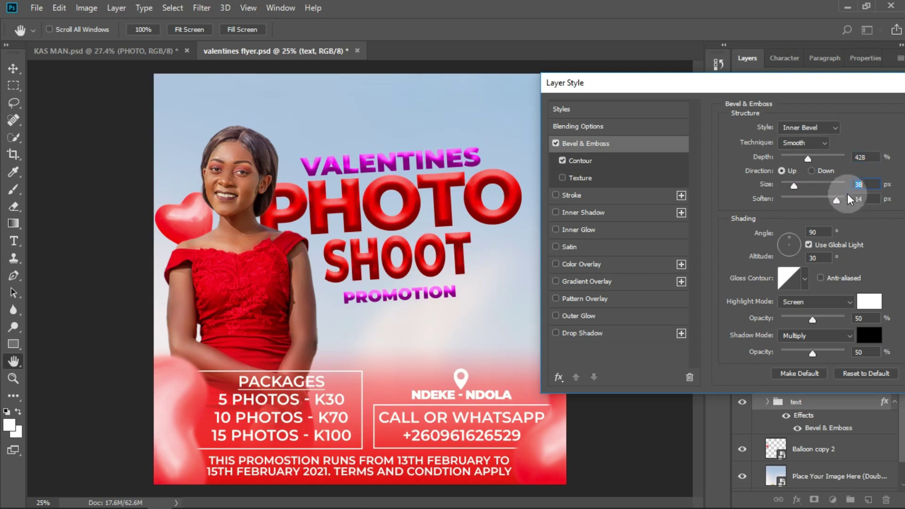
drag(837, 200, 837, 199)
click(773, 188)
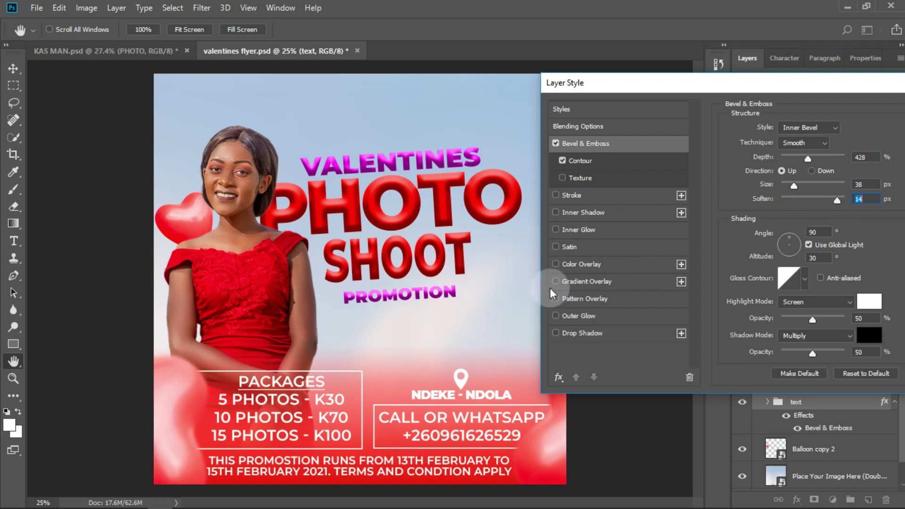
Trial a 14 px drop shadow, then remove it and apply the bevel-only style.
click(555, 333)
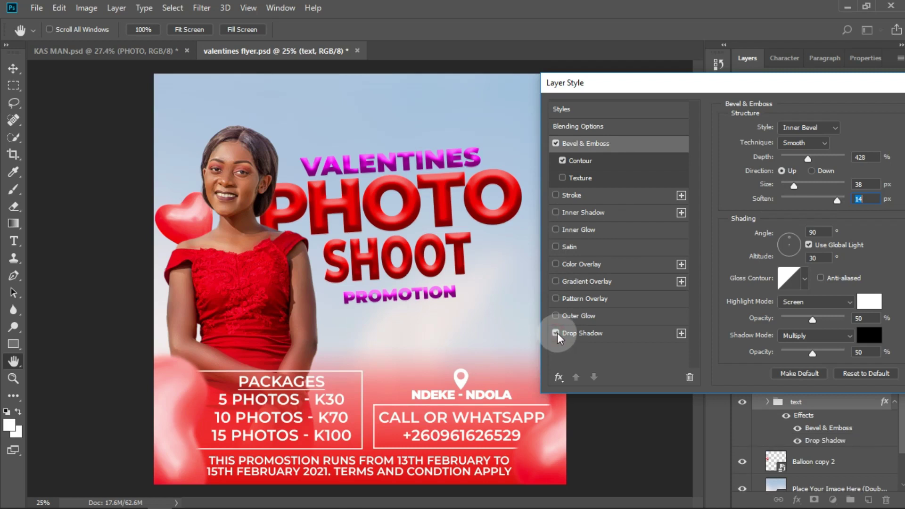
click(614, 331)
drag(804, 148, 812, 148)
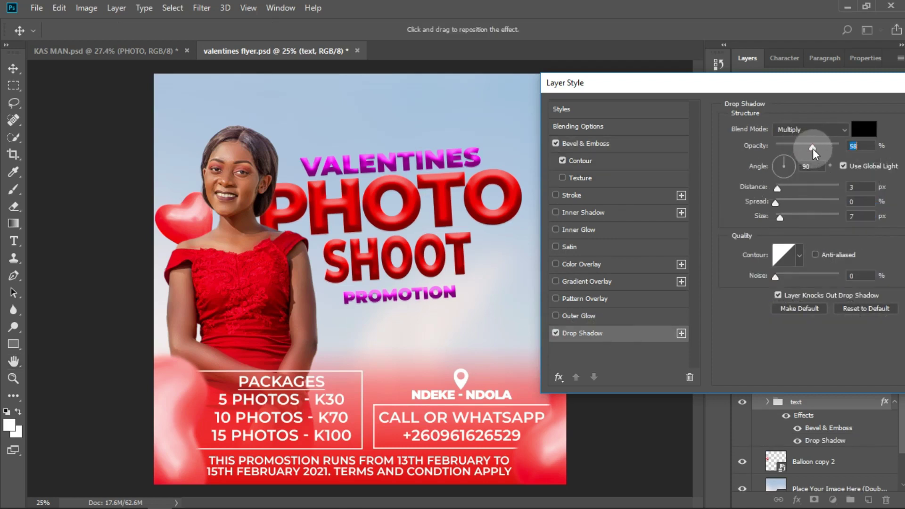
drag(777, 188, 784, 189)
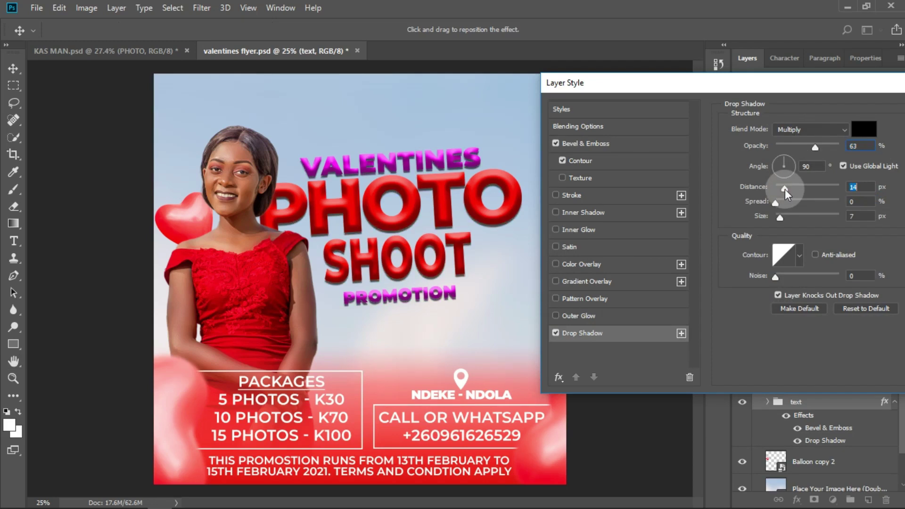
mouse_move(787, 202)
mouse_down()
mouse_move(777, 202)
mouse_move(781, 216)
mouse_up()
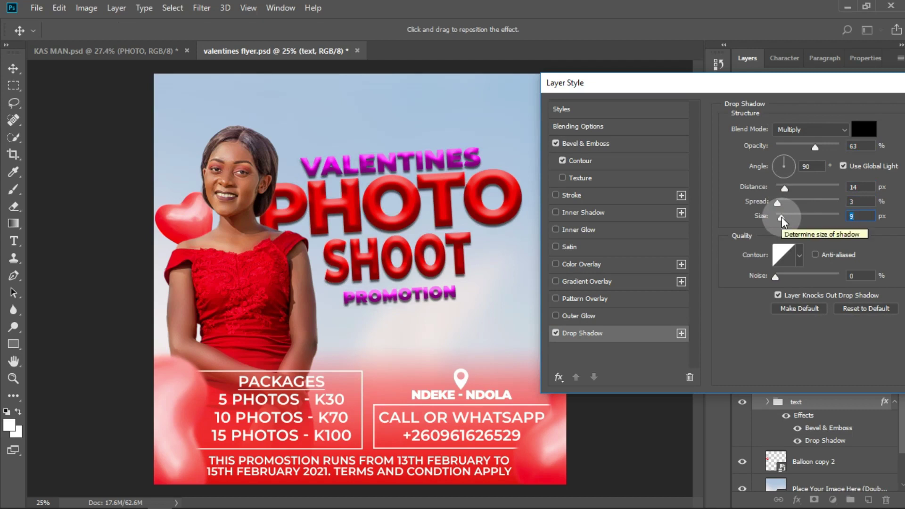
click(557, 332)
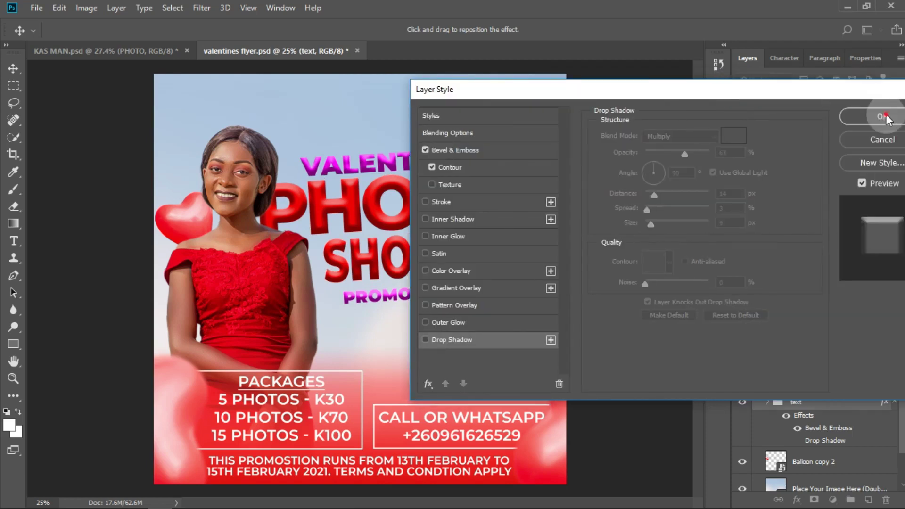
click(868, 116)
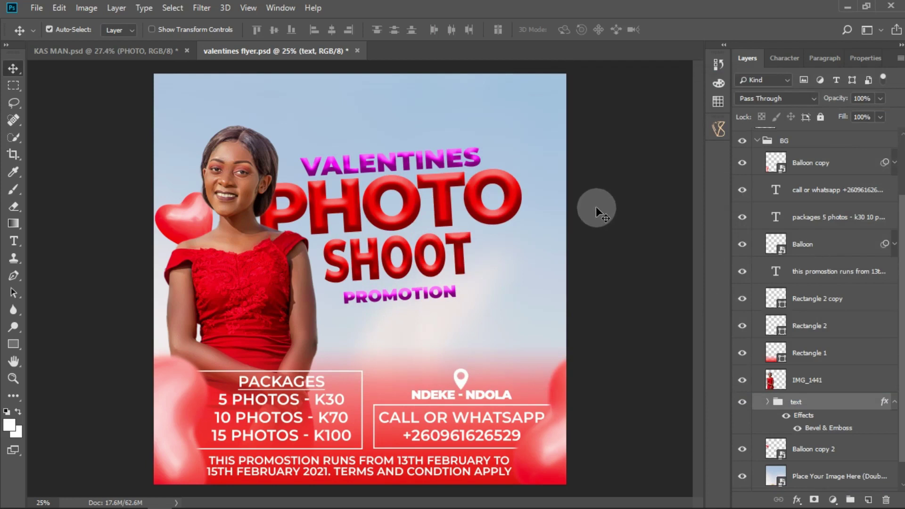
Collapse the text group's effects and zoom the model's face to 100%.
click(894, 401)
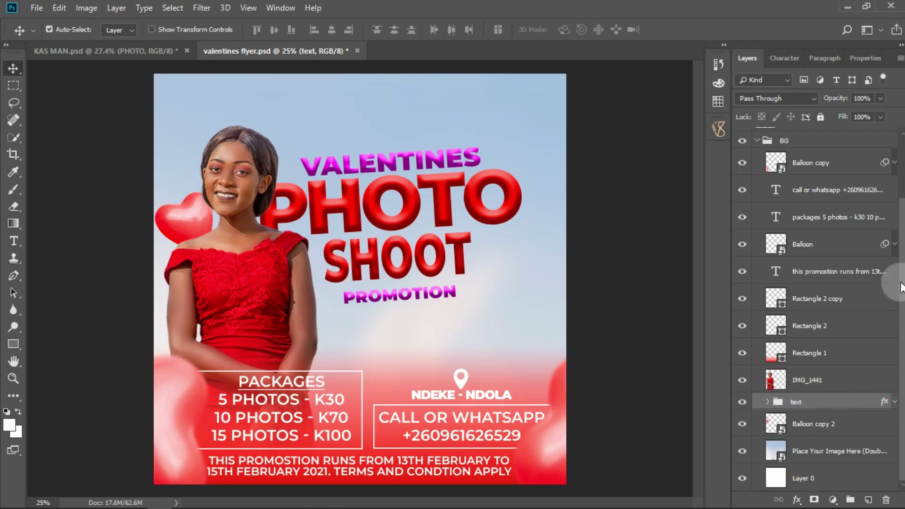
scroll(771, 389, up, 3)
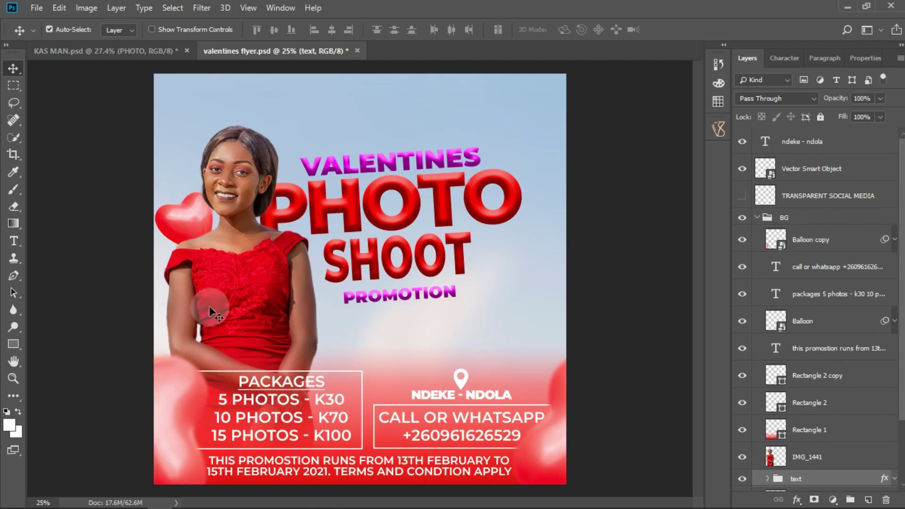
click(13, 377)
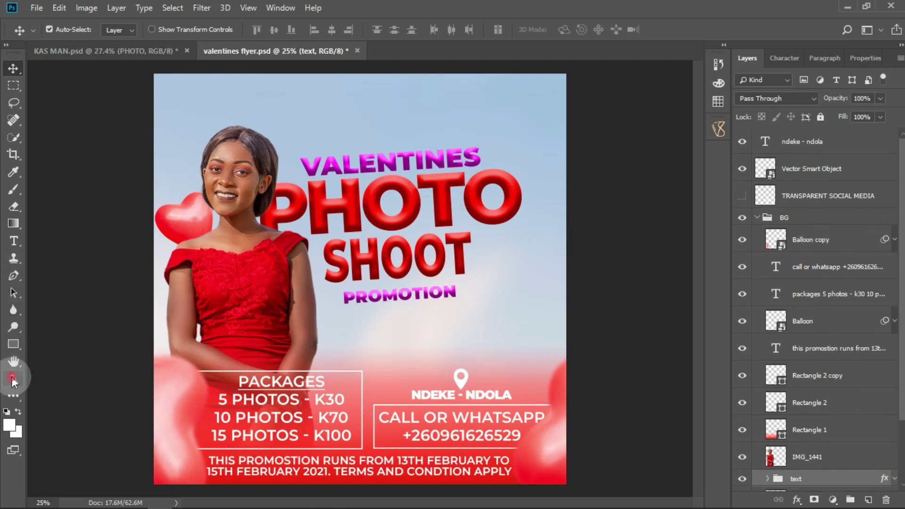
click(198, 179)
click(130, 157)
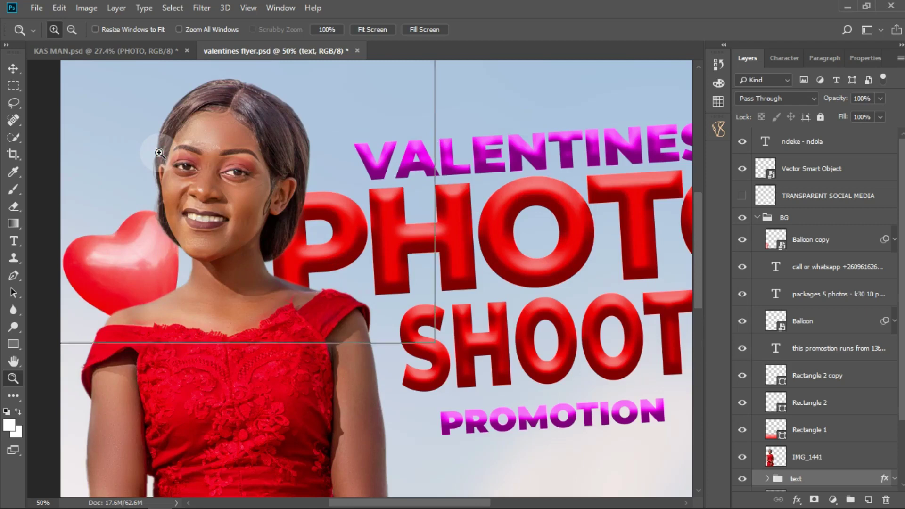
click(161, 152)
click(161, 152)
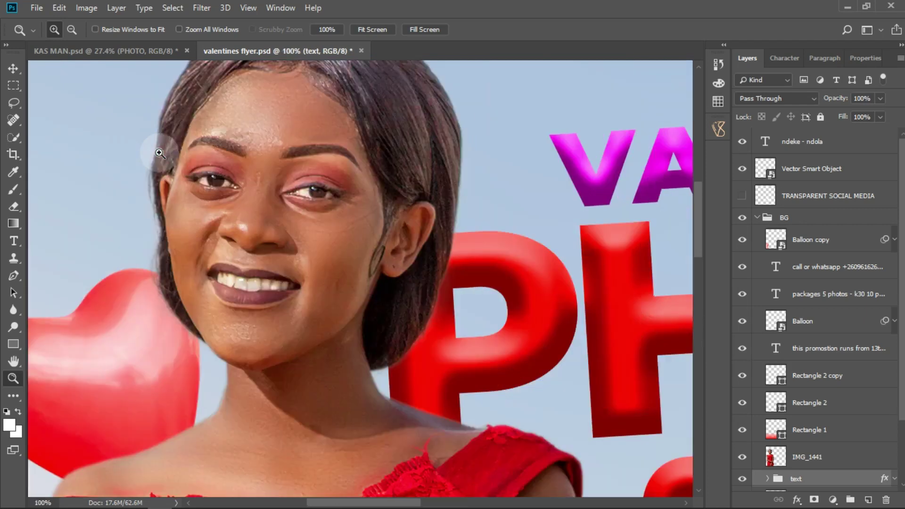
Collapse the BG group and add an empty Layer 1 above it.
click(756, 217)
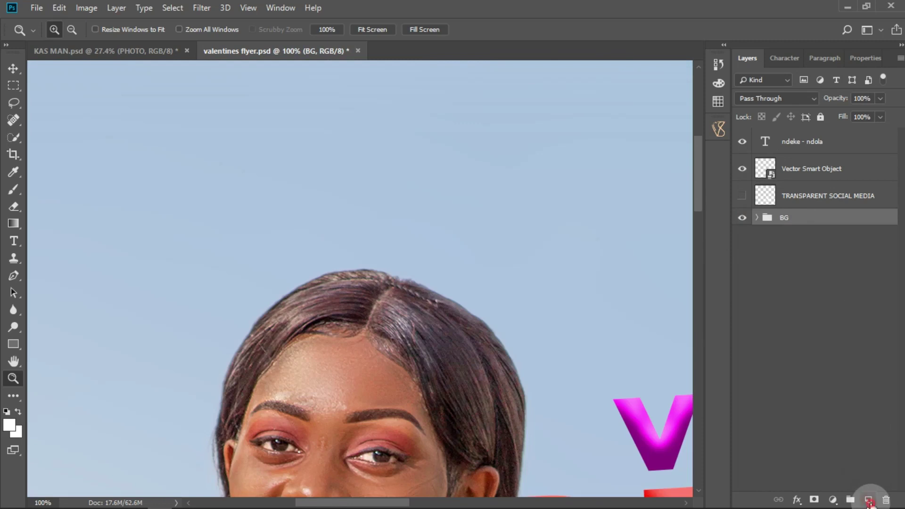
click(868, 500)
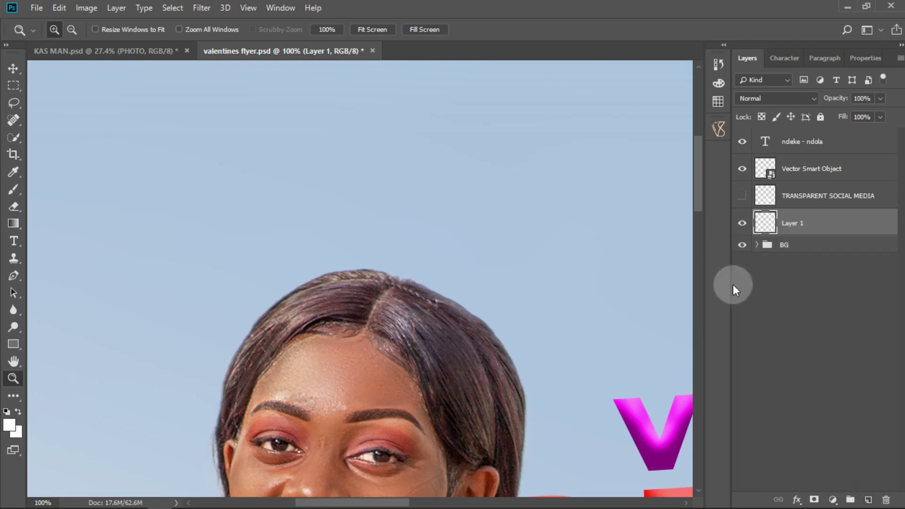
drag(693, 190, 697, 236)
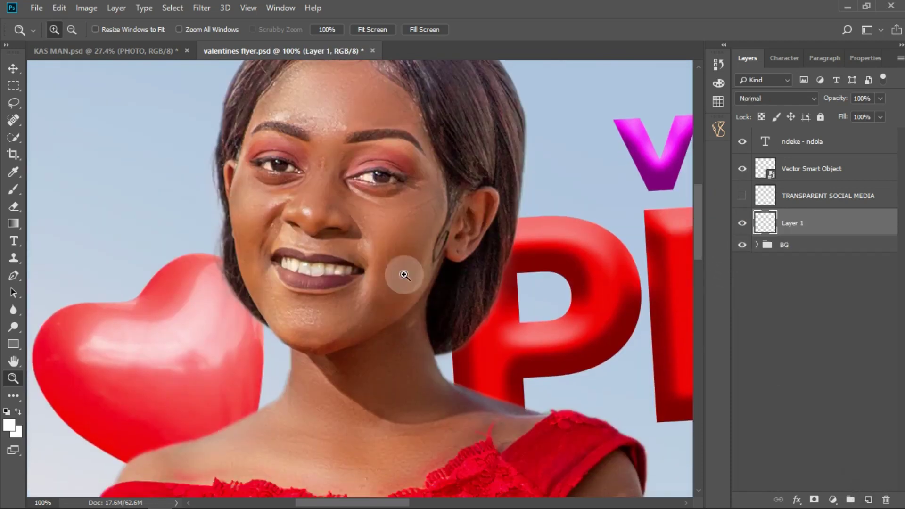
Set up a roughly 40 px brush with red sampled from the heart balloon.
click(13, 189)
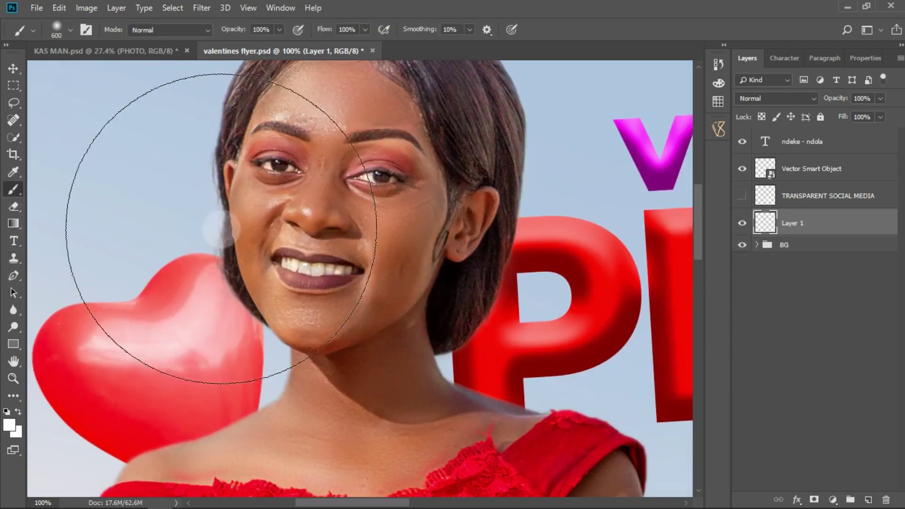
key(bracketleft)
key(bracketleft)
key(bracketleft)
key(bracketleft)
key(bracketleft)
key(bracketleft)
key(bracketleft)
key(bracketleft)
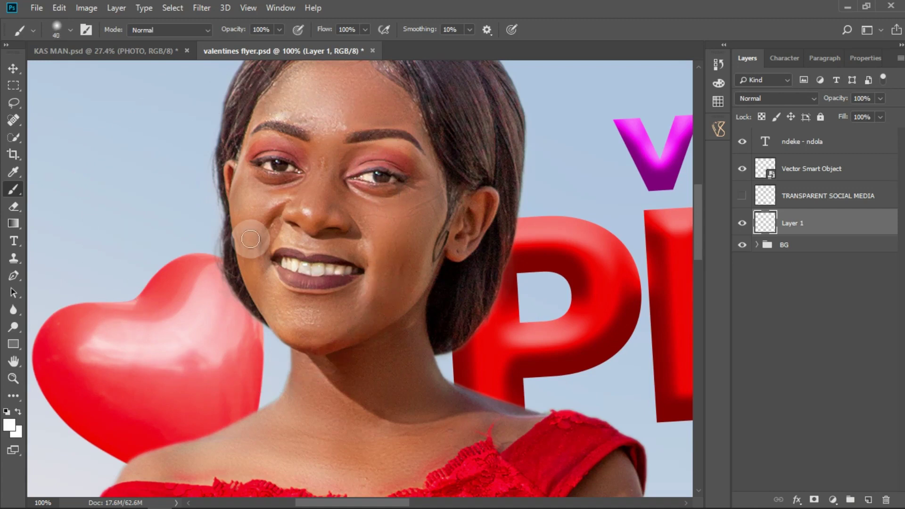
drag(256, 249, 273, 264)
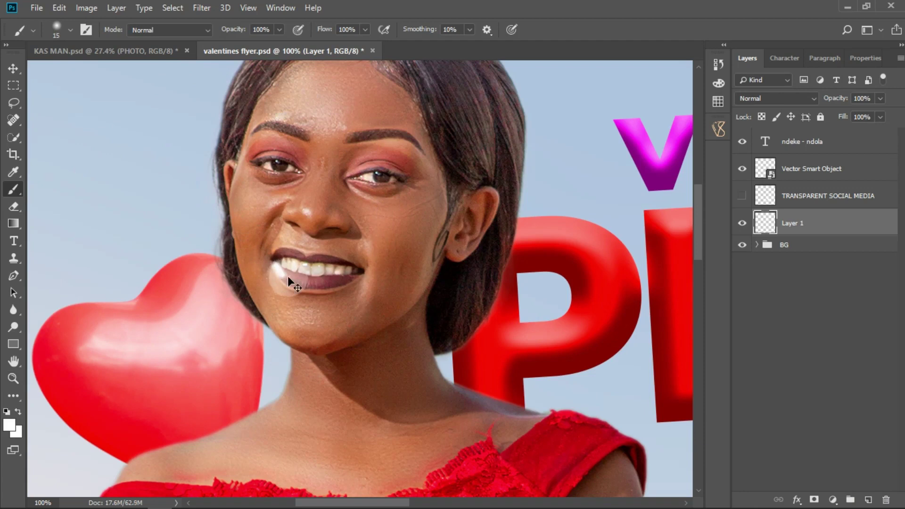
click(9, 425)
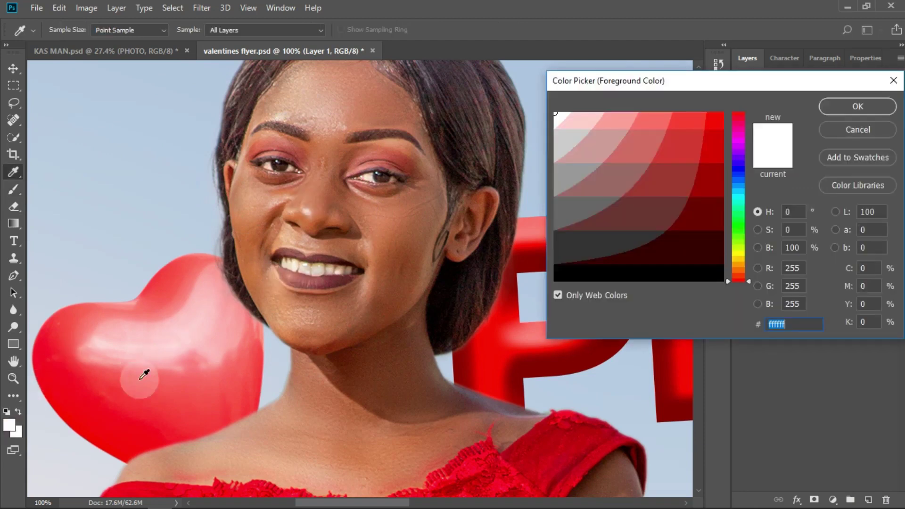
click(75, 401)
click(850, 109)
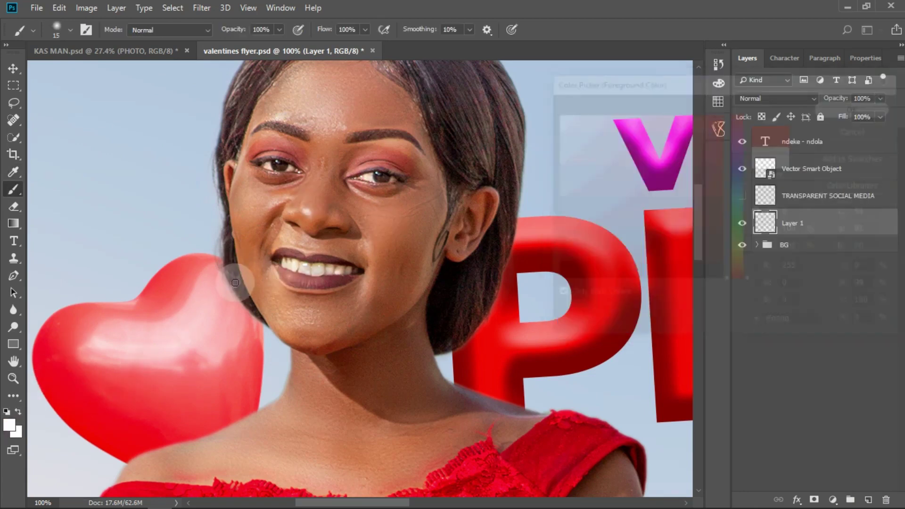
Paint red over the upper lip and the left mouth corner.
mouse_move(273, 265)
mouse_down()
mouse_move(287, 277)
mouse_move(355, 276)
mouse_move(332, 280)
mouse_up()
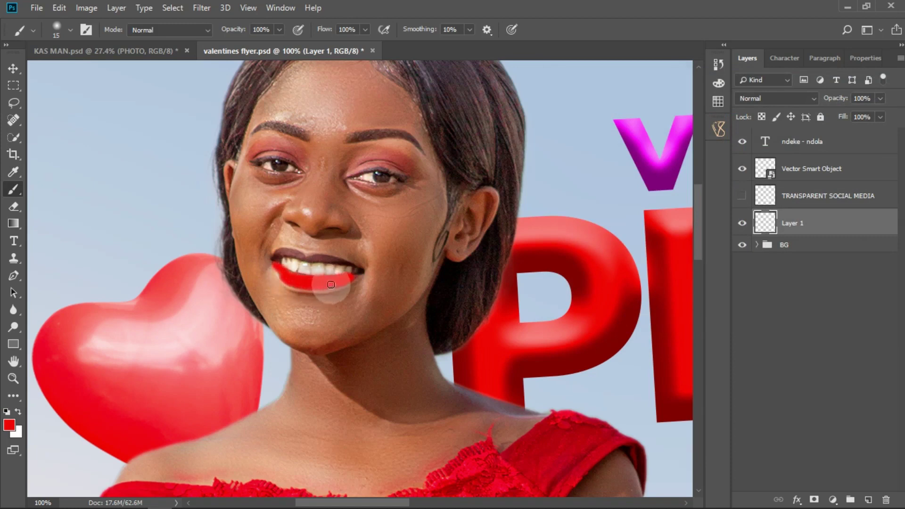
mouse_move(346, 260)
mouse_down()
mouse_move(310, 259)
mouse_move(338, 261)
mouse_up()
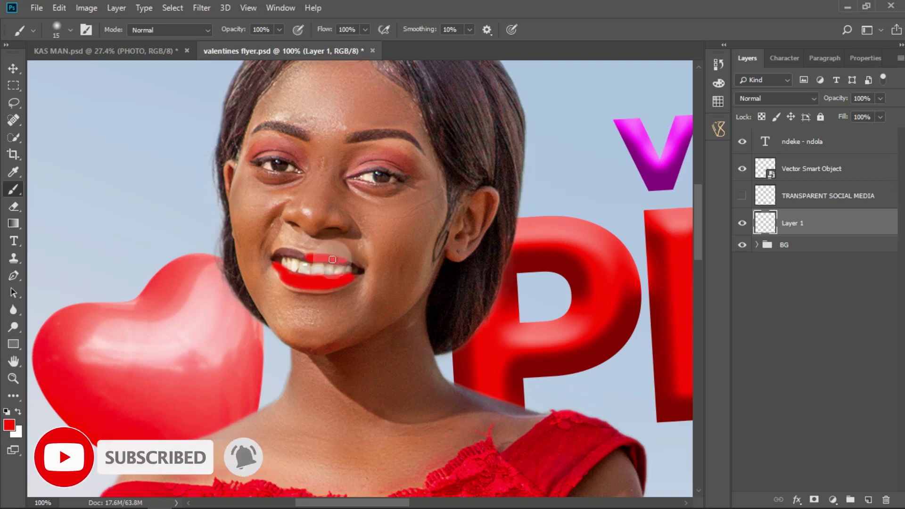
mouse_move(275, 253)
mouse_down()
mouse_move(298, 254)
mouse_move(273, 259)
mouse_up()
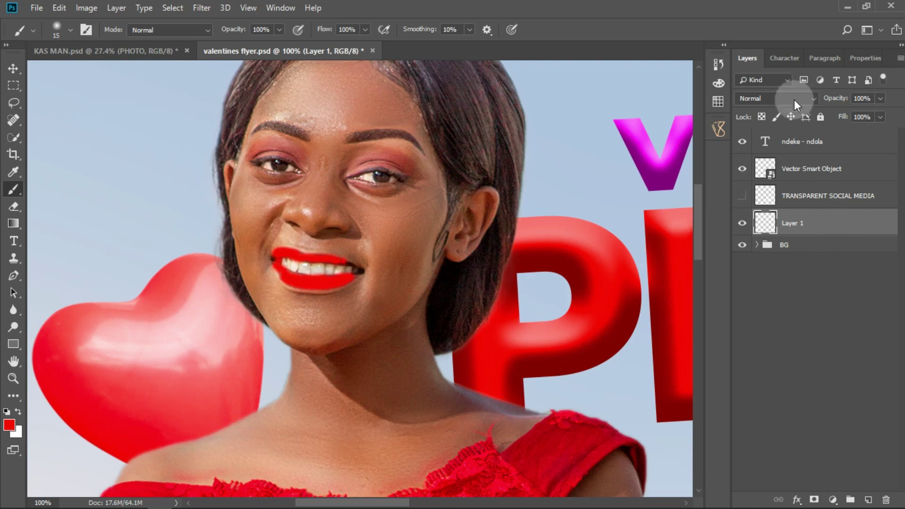
Set Layer 1's blend mode to Multiply.
click(793, 99)
click(753, 151)
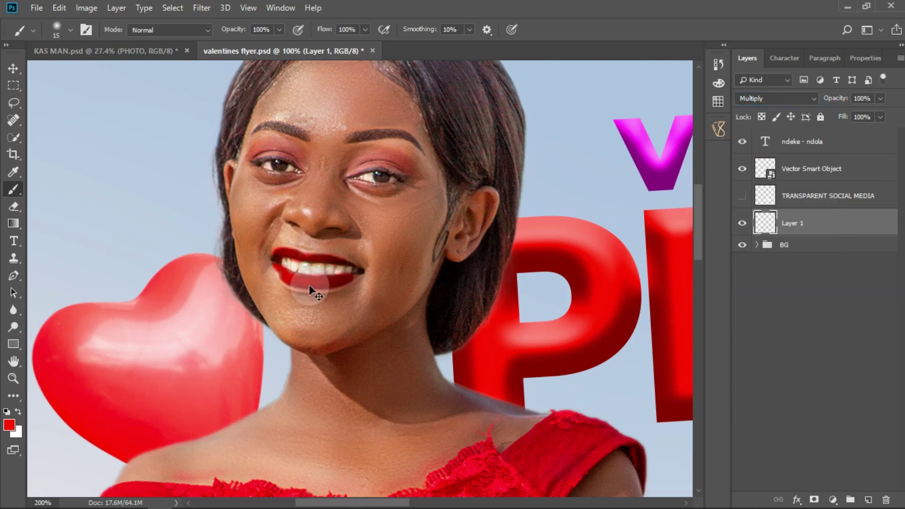
scroll(310, 288, up, 1)
Erase stray red off the left teeth and along the lower lip edge with a small eraser.
click(14, 206)
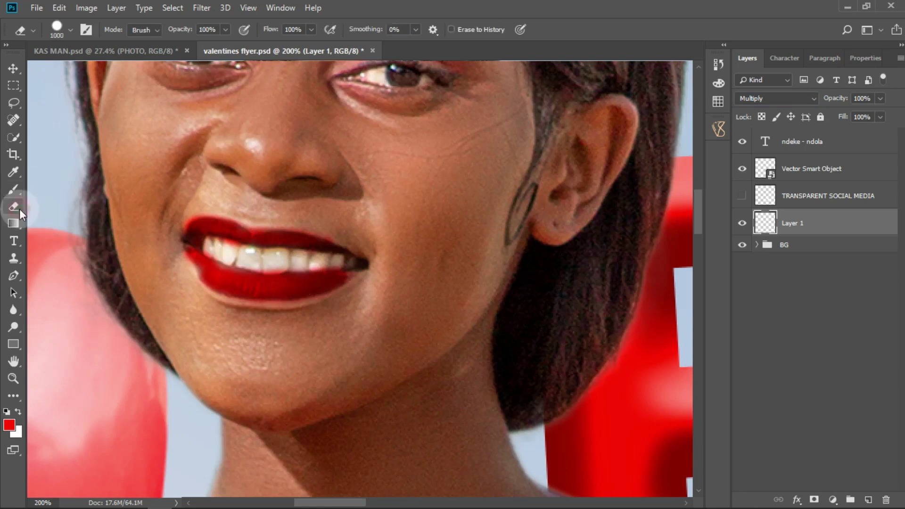
key(bracketleft)
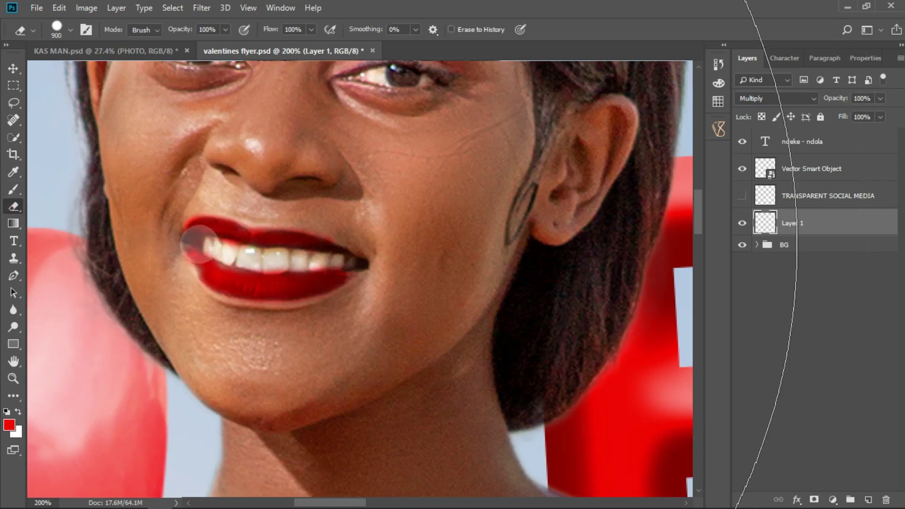
key(bracketleft)
key(bracketleft)
key(bracketleft)
key(bracketleft)
key(bracketleft)
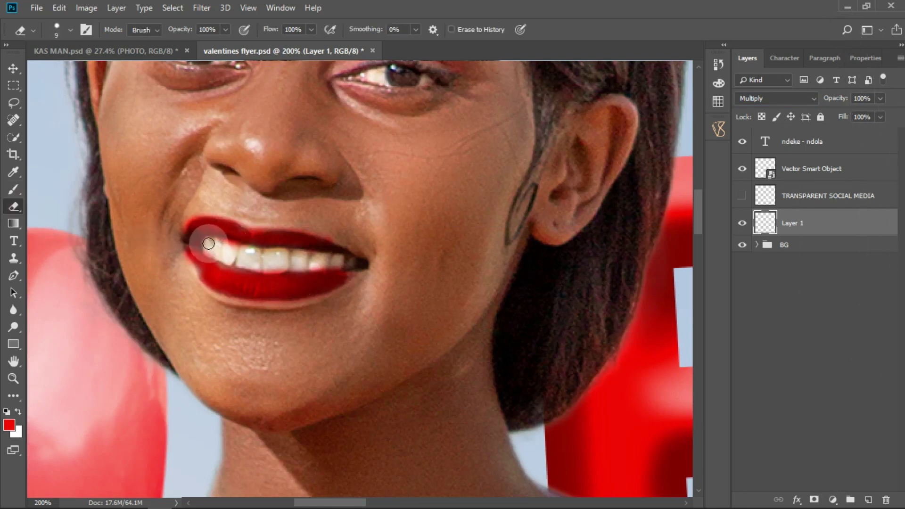
mouse_move(208, 243)
mouse_down()
mouse_move(346, 264)
mouse_move(256, 268)
mouse_move(219, 259)
mouse_move(205, 244)
mouse_move(342, 264)
mouse_move(184, 228)
mouse_up()
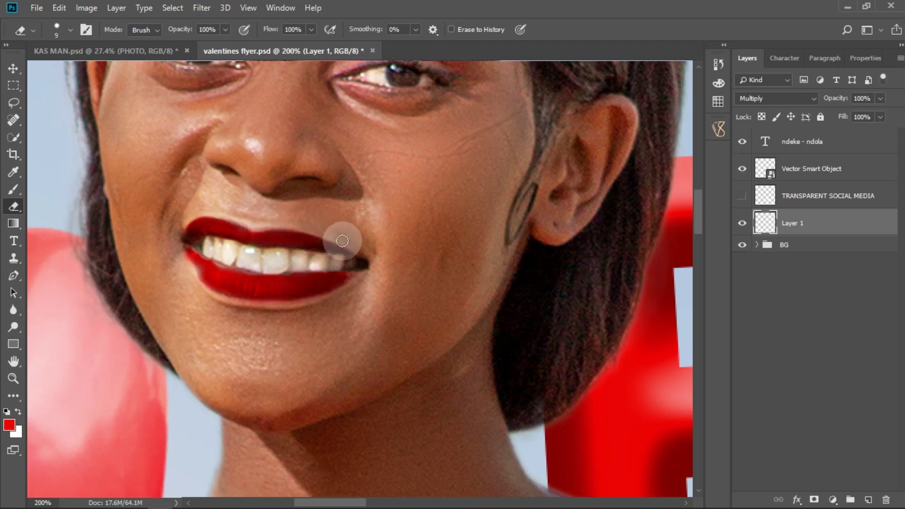
mouse_move(185, 264)
mouse_down()
mouse_move(220, 300)
mouse_move(284, 309)
mouse_move(358, 283)
mouse_up()
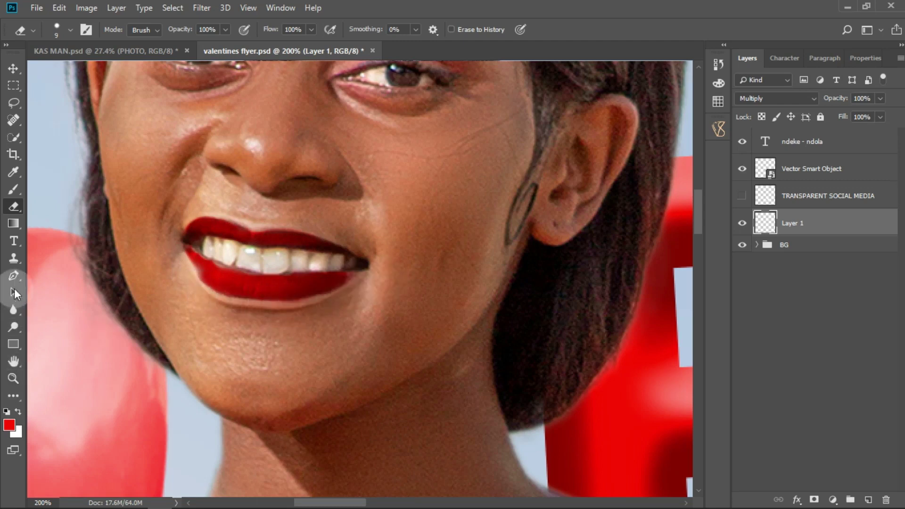
Paint red into the lower lip's left and right corners with a smaller brush.
click(13, 189)
click(205, 271)
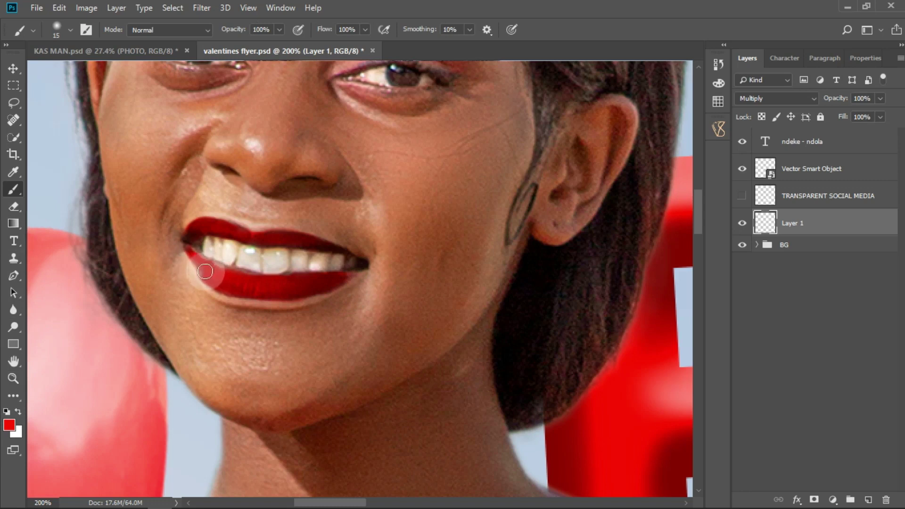
drag(202, 271, 207, 278)
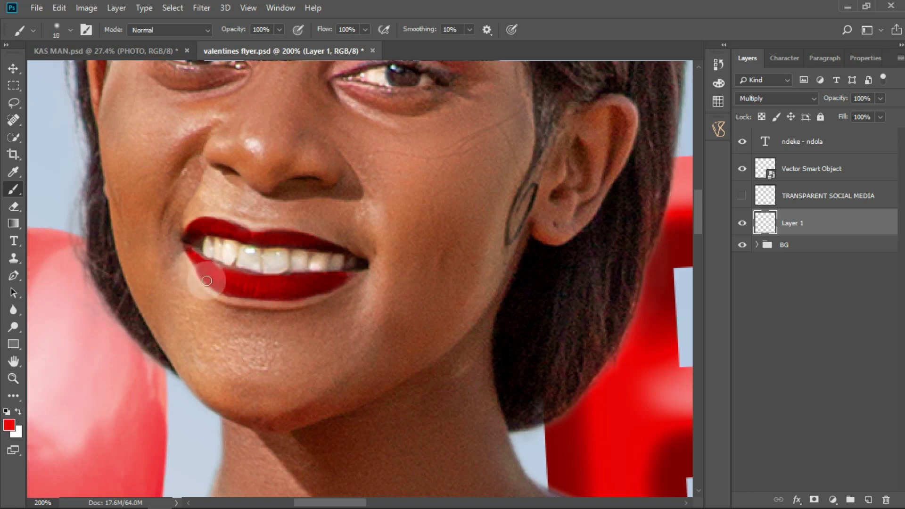
key(bracketleft)
click(337, 285)
drag(337, 285, 348, 278)
key(bracketleft)
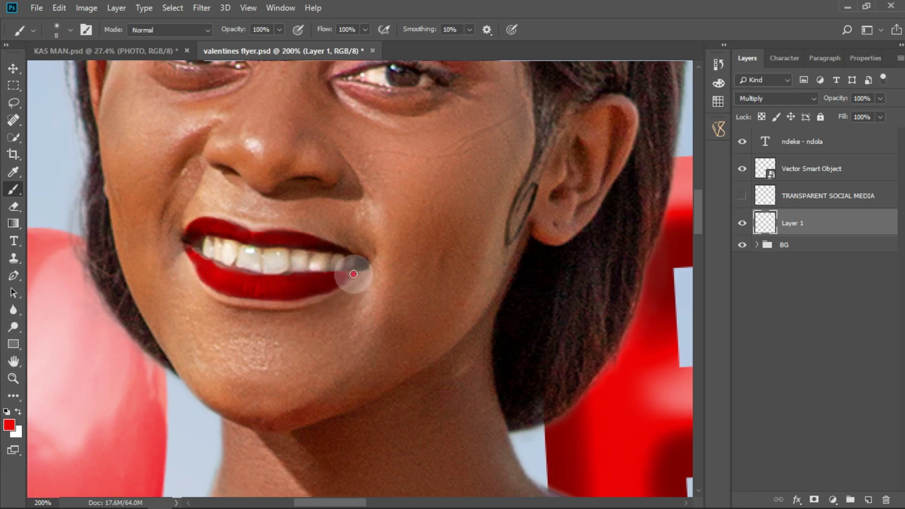
Dab red onto the remaining lip corners and lower Layer 1's fill to 87%.
click(191, 262)
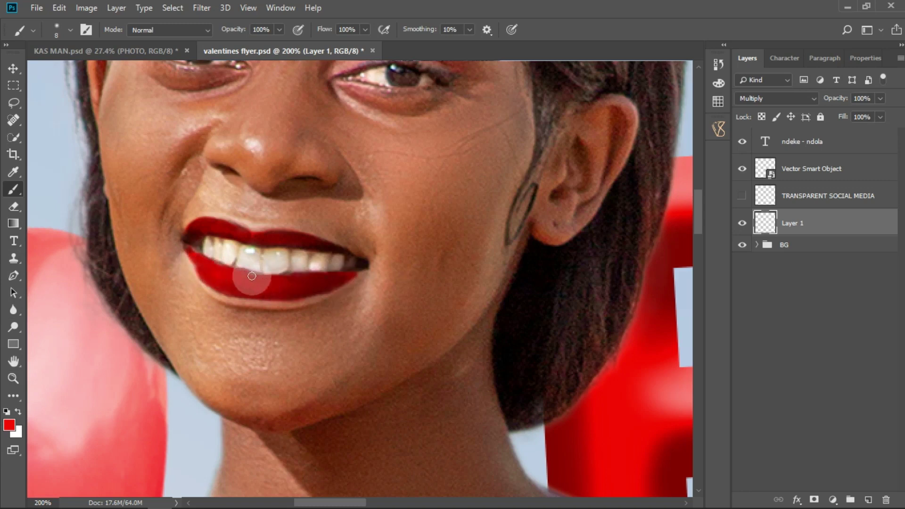
click(193, 240)
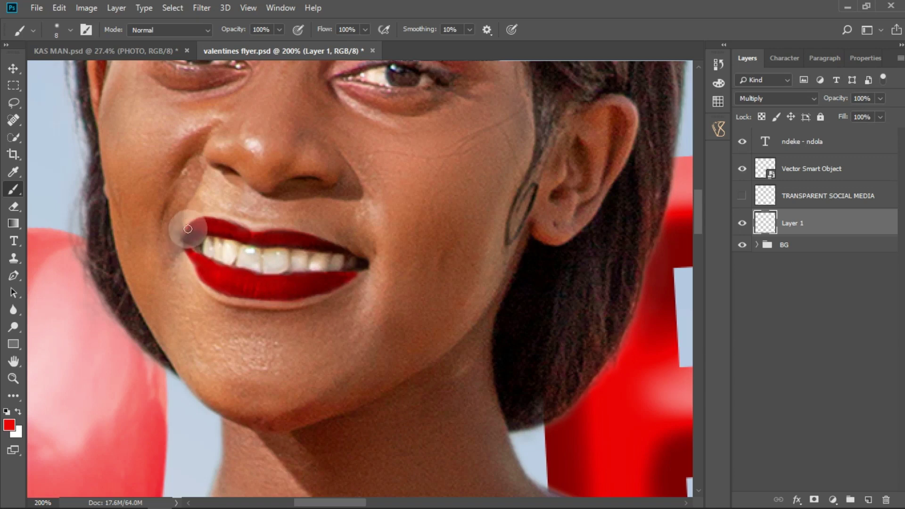
click(344, 252)
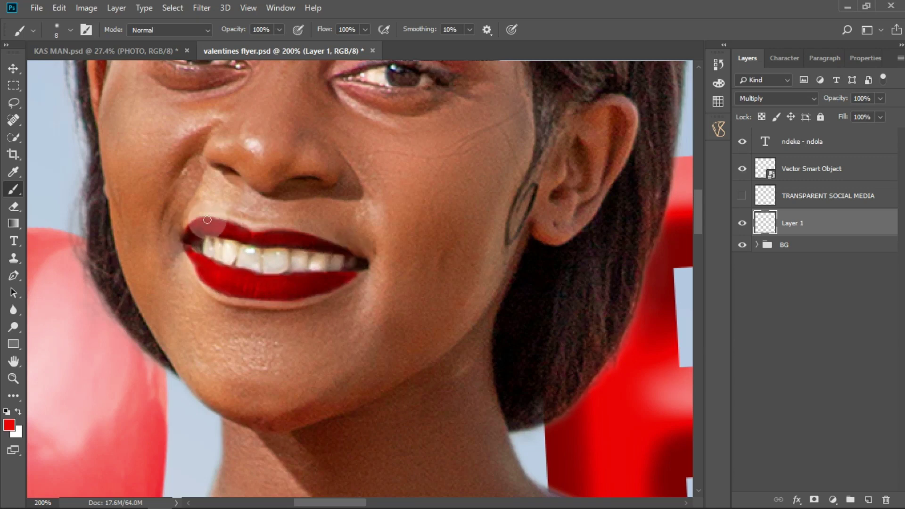
click(878, 116)
drag(870, 132, 872, 132)
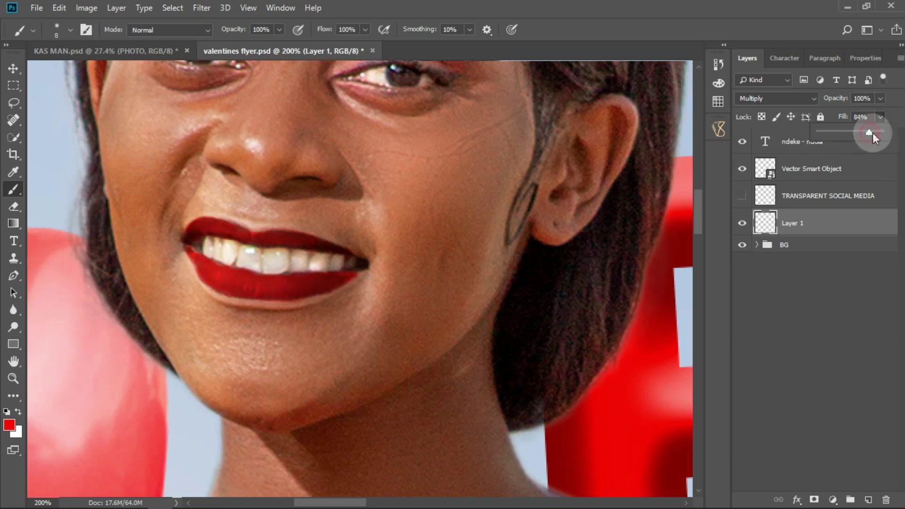
Fit the flyer on screen, then group both flare layers into Group 2 and hide it.
click(13, 378)
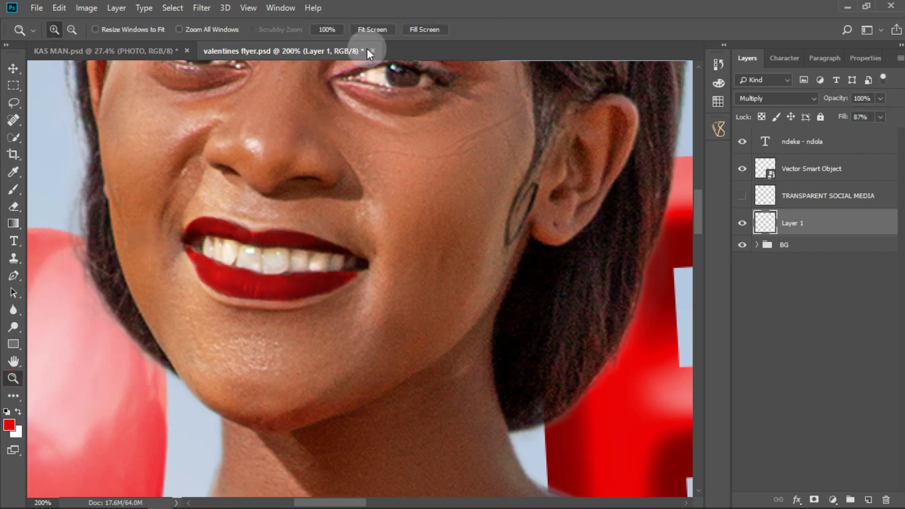
click(373, 29)
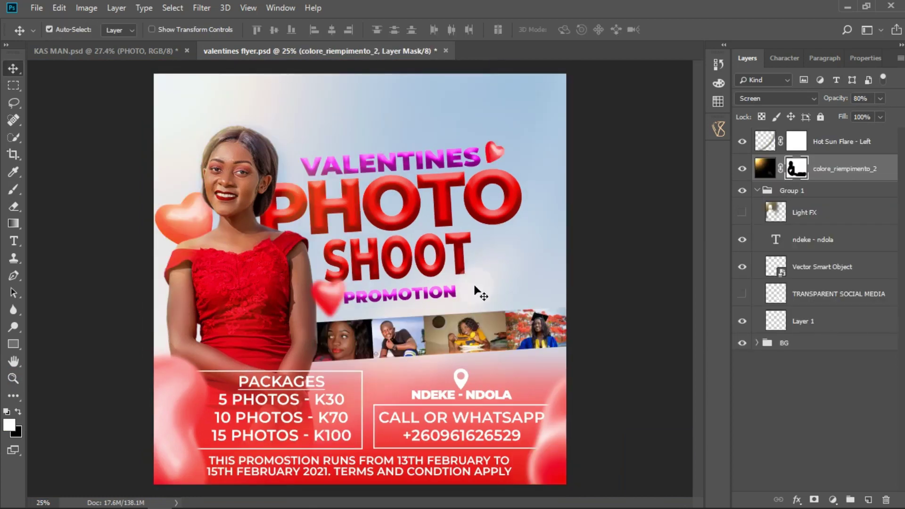
shift+click(848, 144)
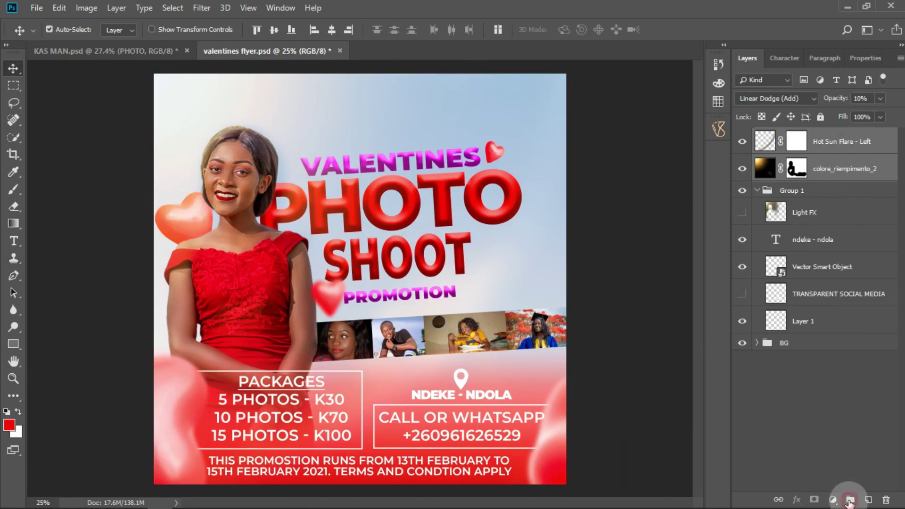
click(849, 501)
click(741, 138)
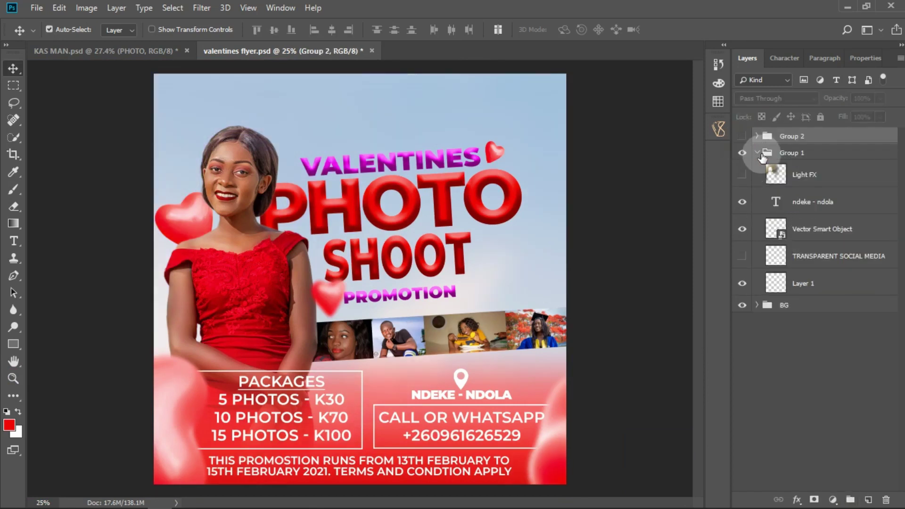
click(761, 155)
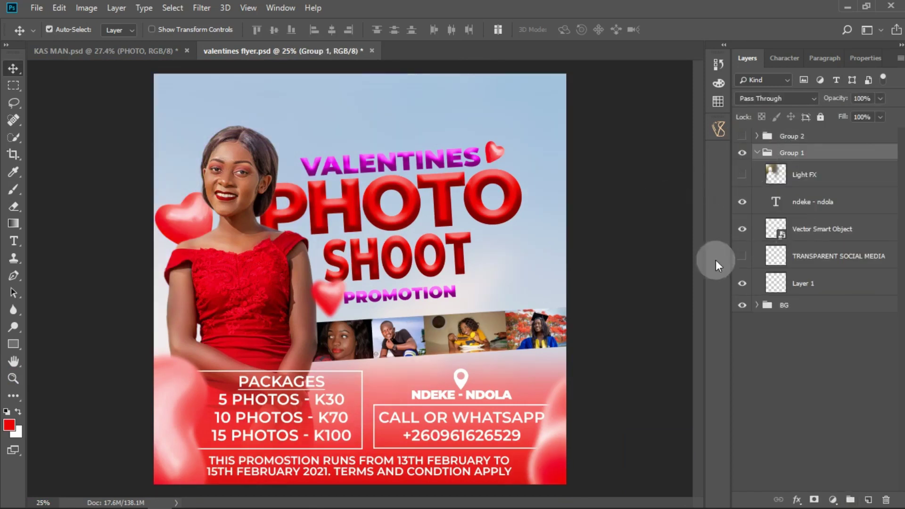
Duplicate the small heart Balloon layer and start transforming the copy.
click(326, 299)
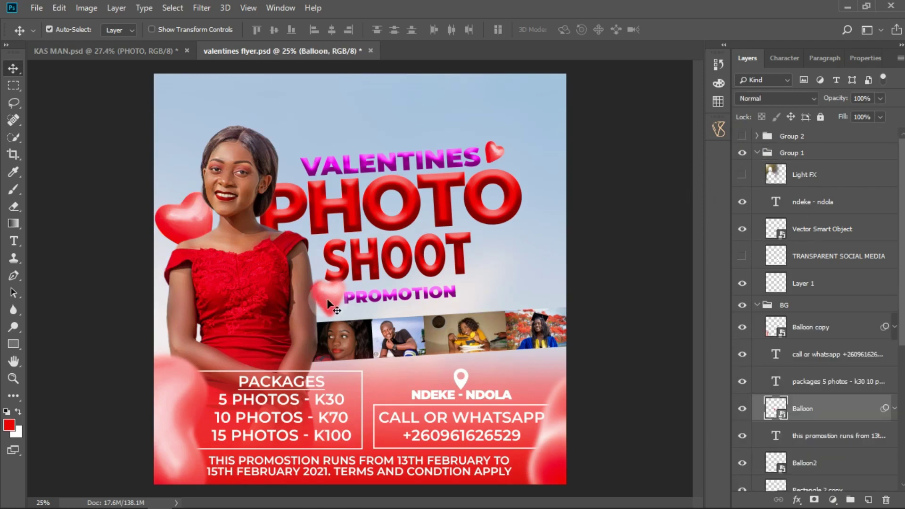
key(ctrl)
key(ctrl+j)
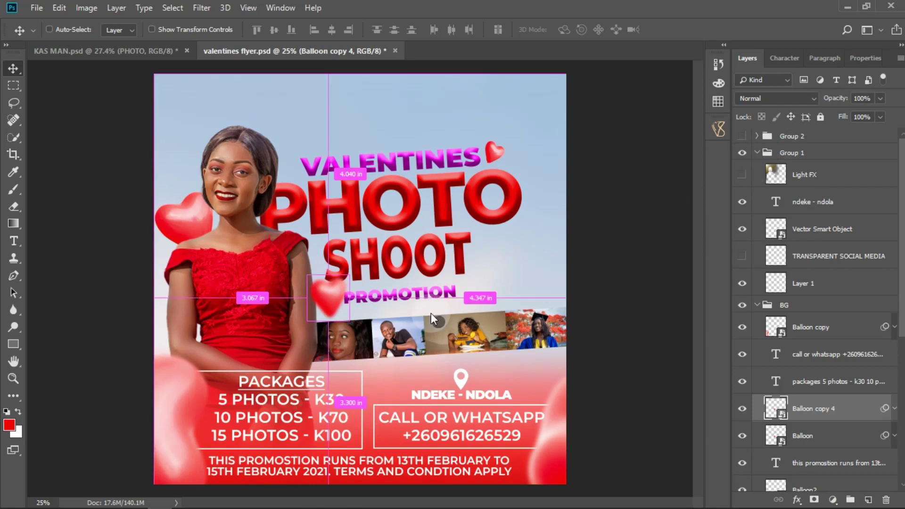
key(ctrl+t)
click(471, 217)
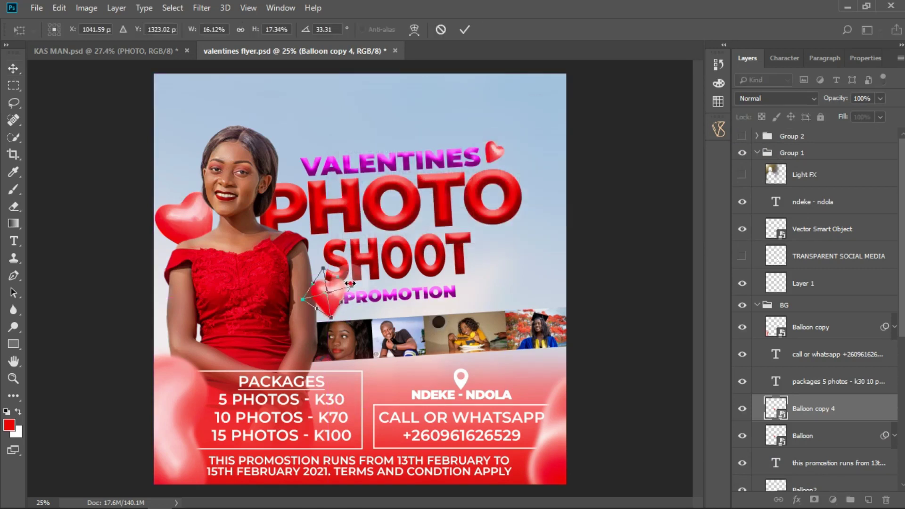
Enlarge and tilt the balloon copy at the flyer's right edge, then show Group 2 again.
drag(349, 283, 391, 223)
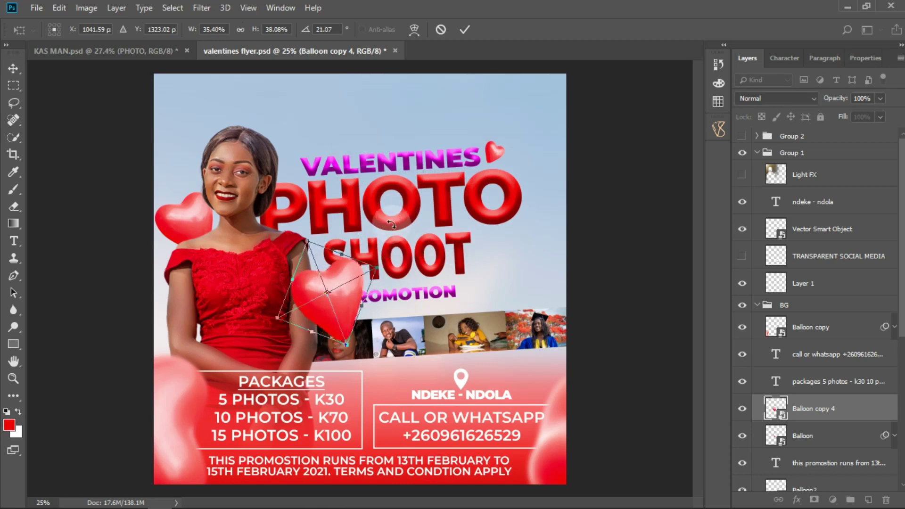
drag(345, 312, 523, 302)
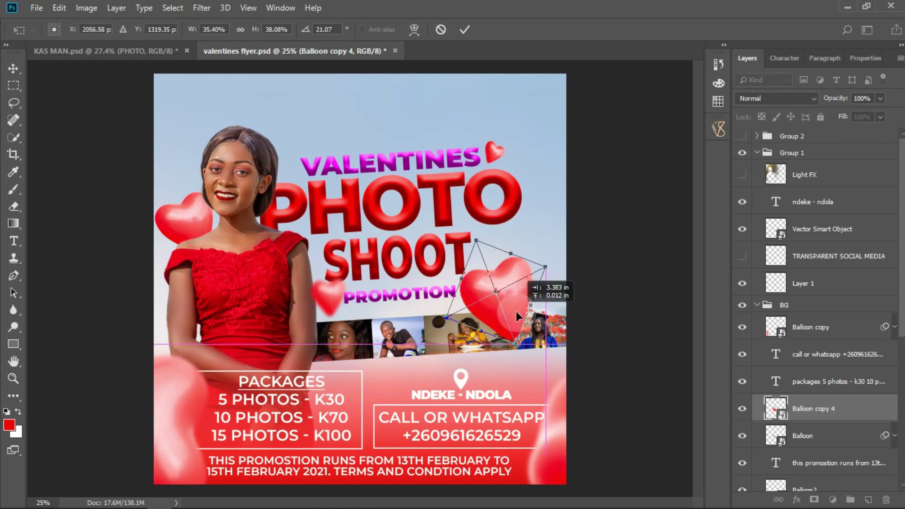
drag(547, 249, 518, 212)
drag(465, 300, 552, 291)
drag(613, 289, 616, 293)
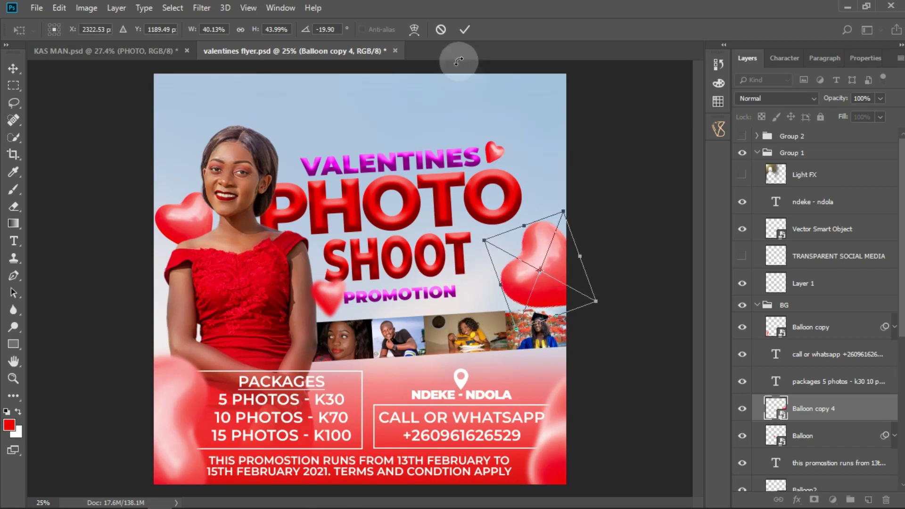
click(464, 29)
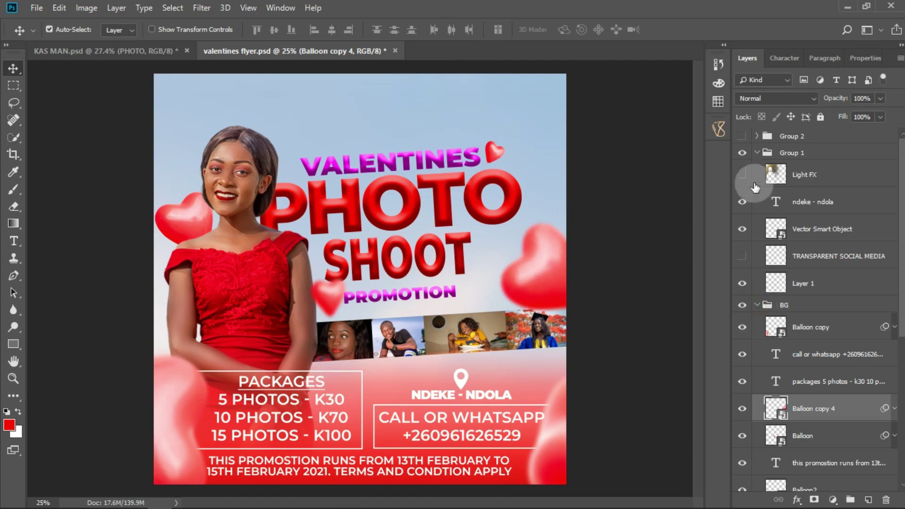
click(757, 153)
click(741, 135)
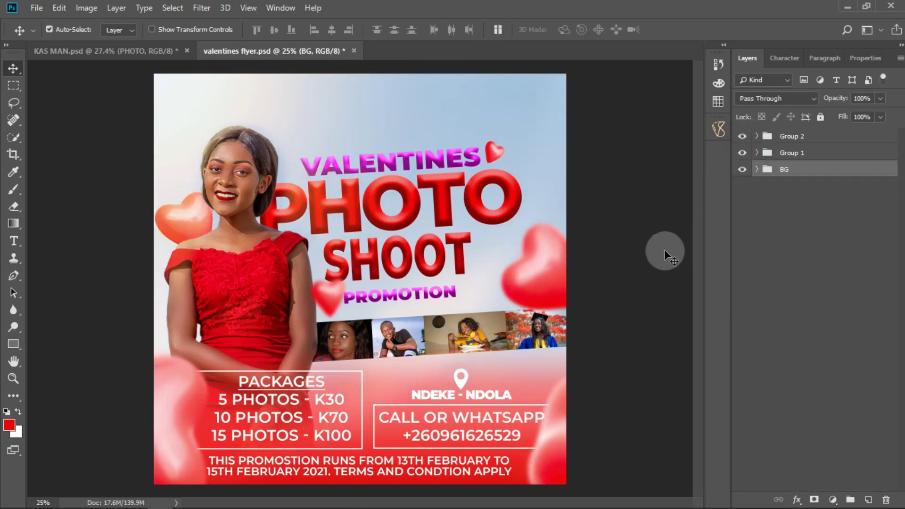